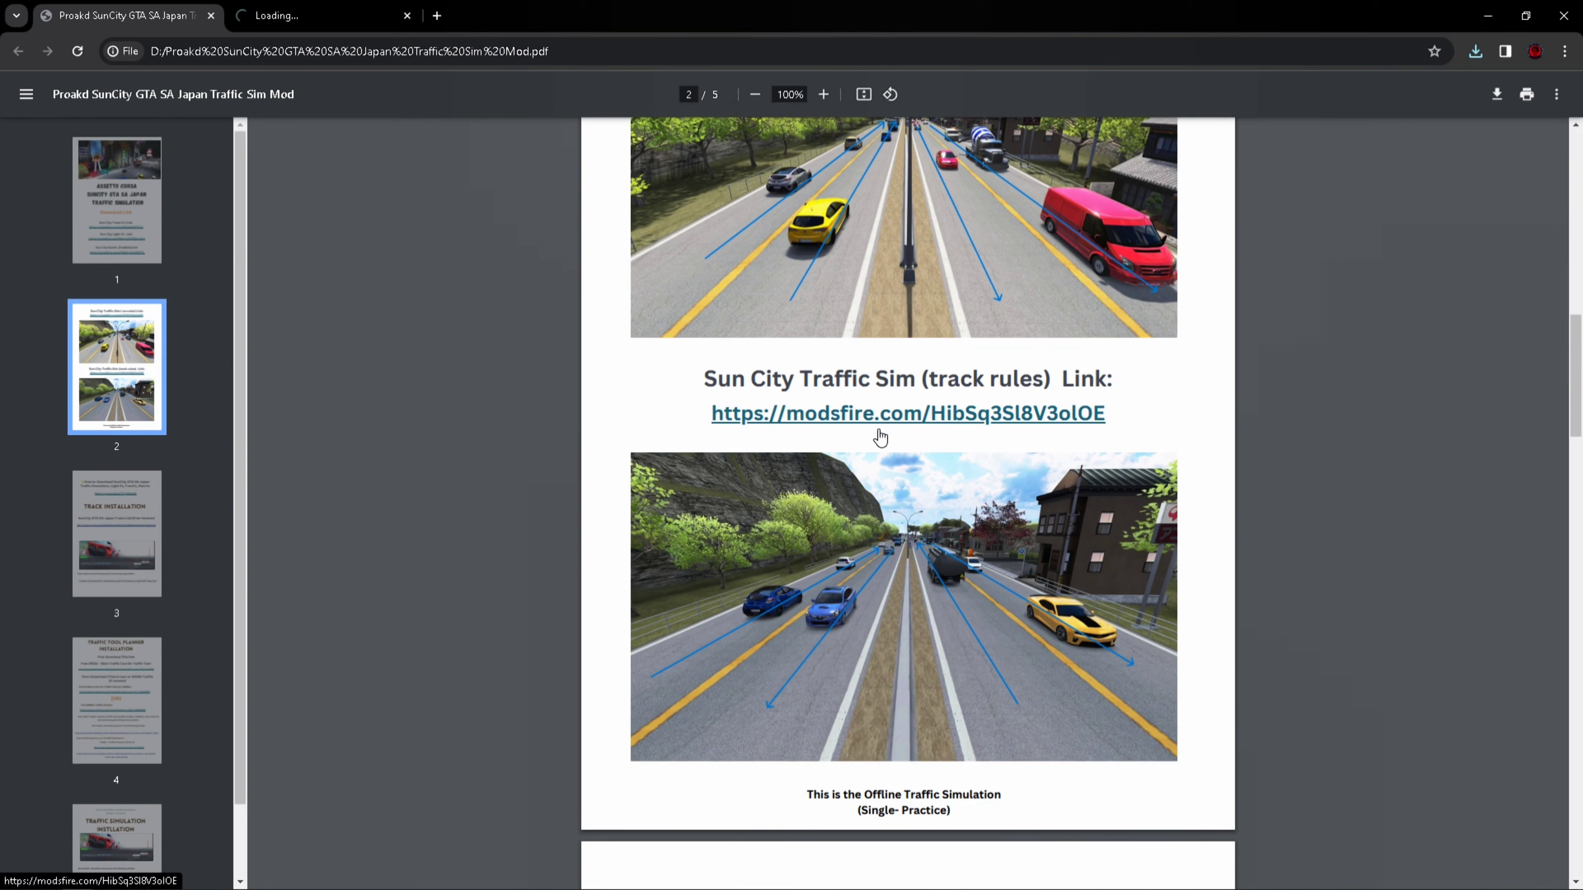
Download Proakd Suncity Traffic Sim track rules.rar from ModsFire into Games (D:) and close both browser tabs
left_click(337, 14)
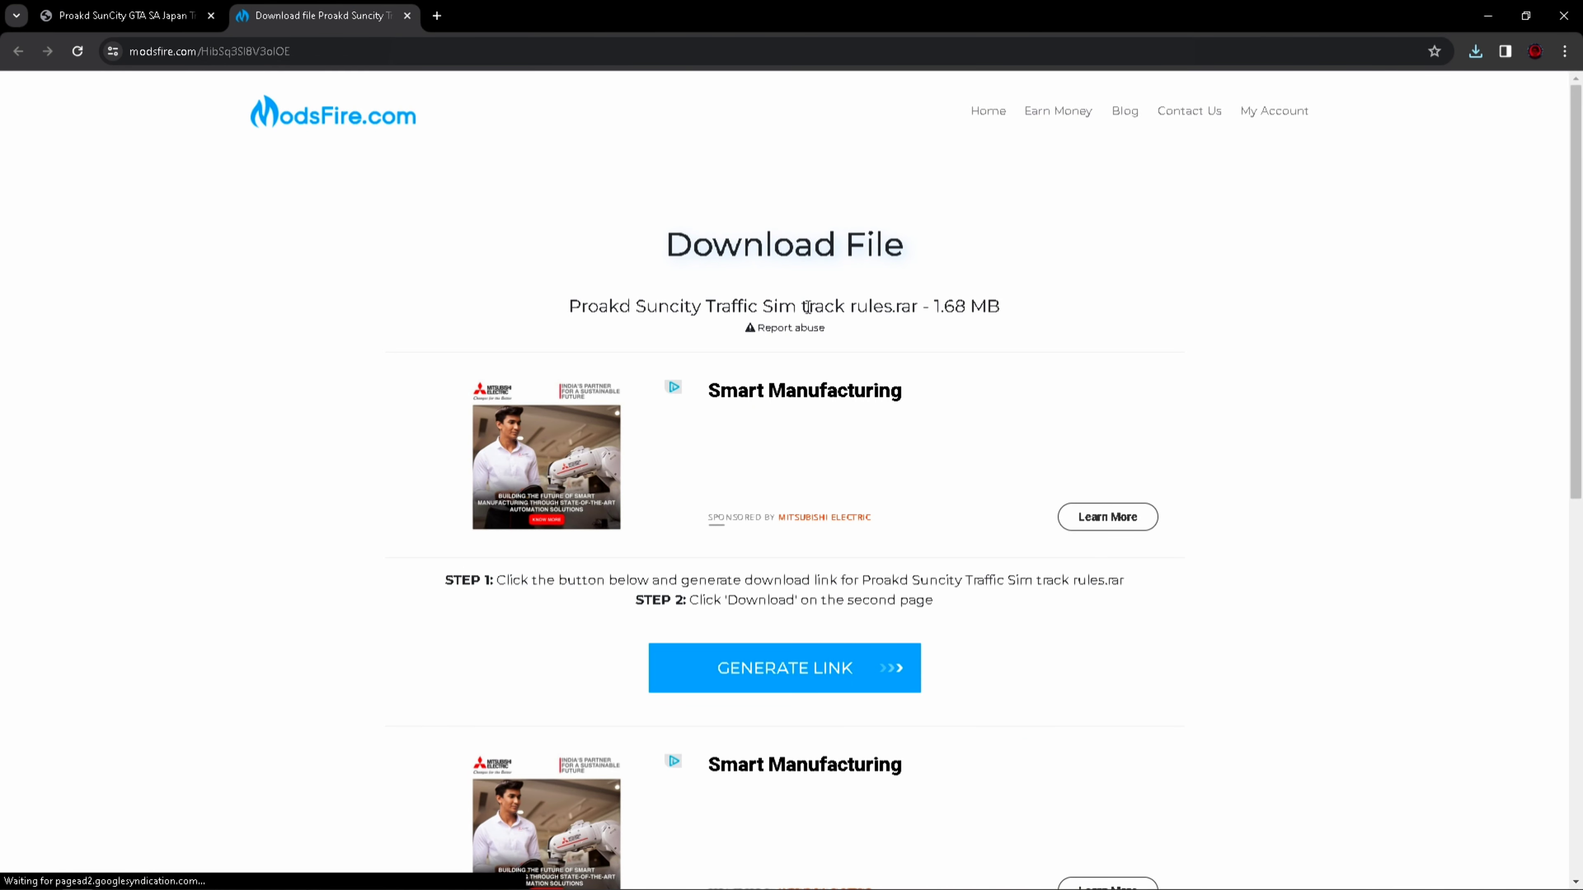
left_click(783, 678)
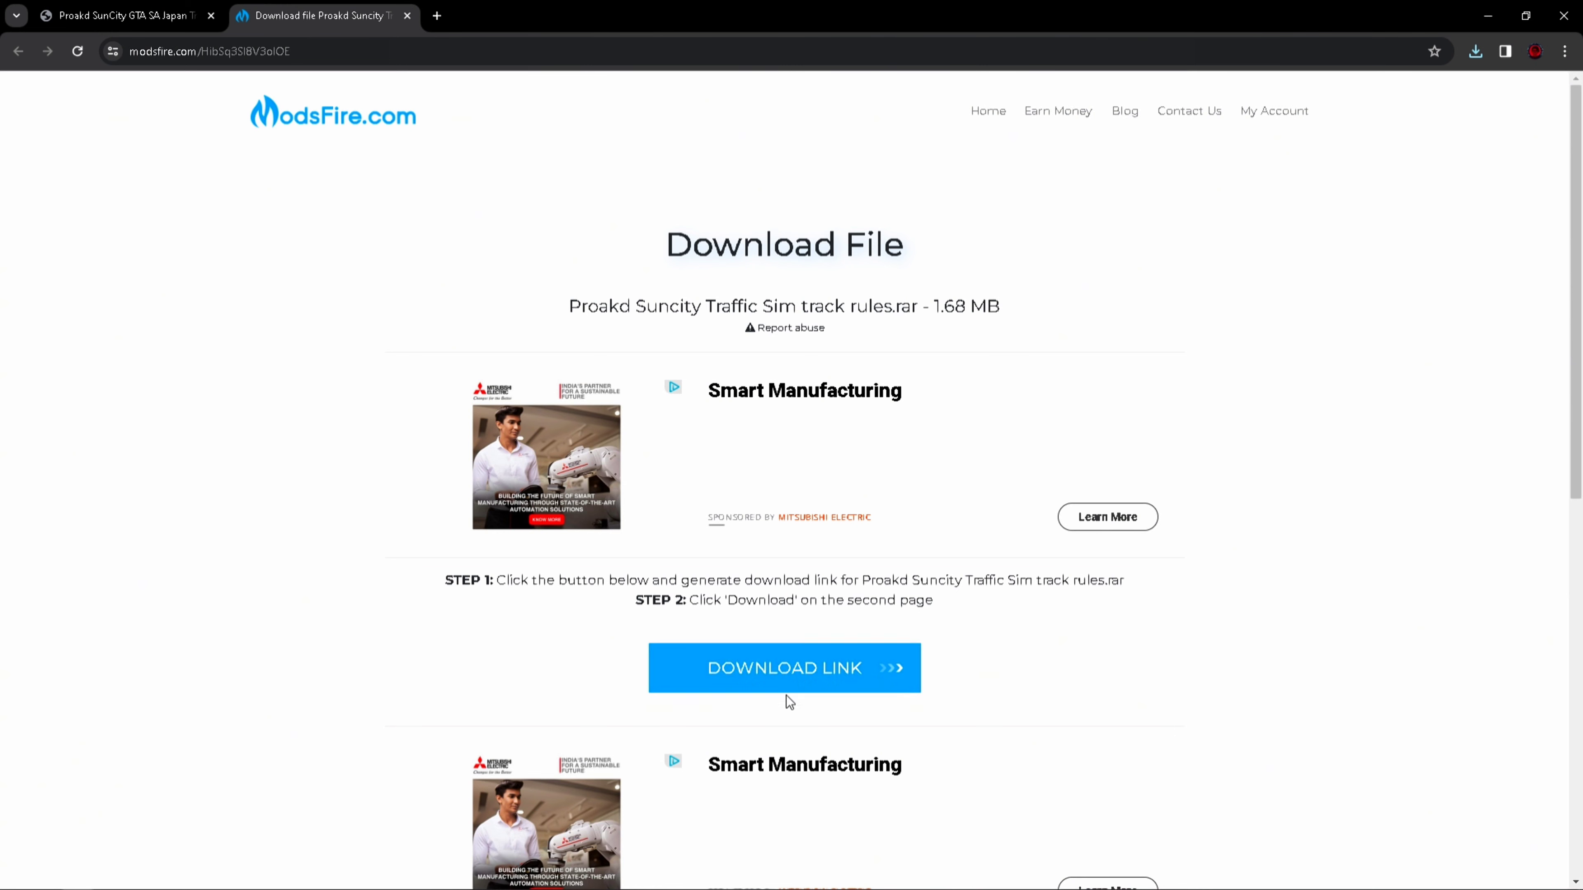
left_click(795, 677)
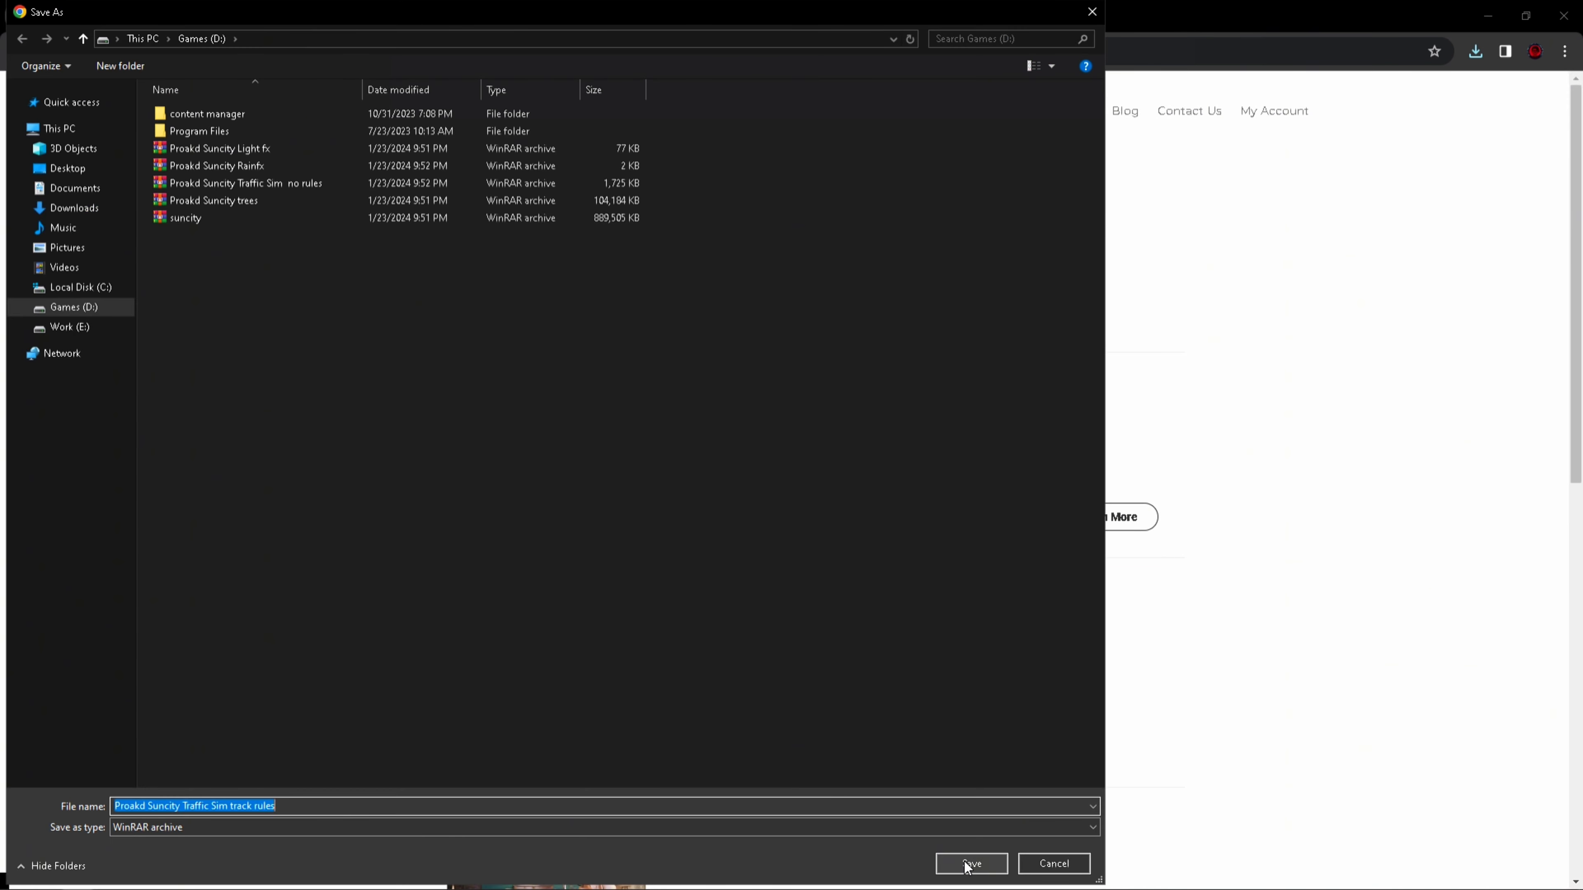
left_click(969, 864)
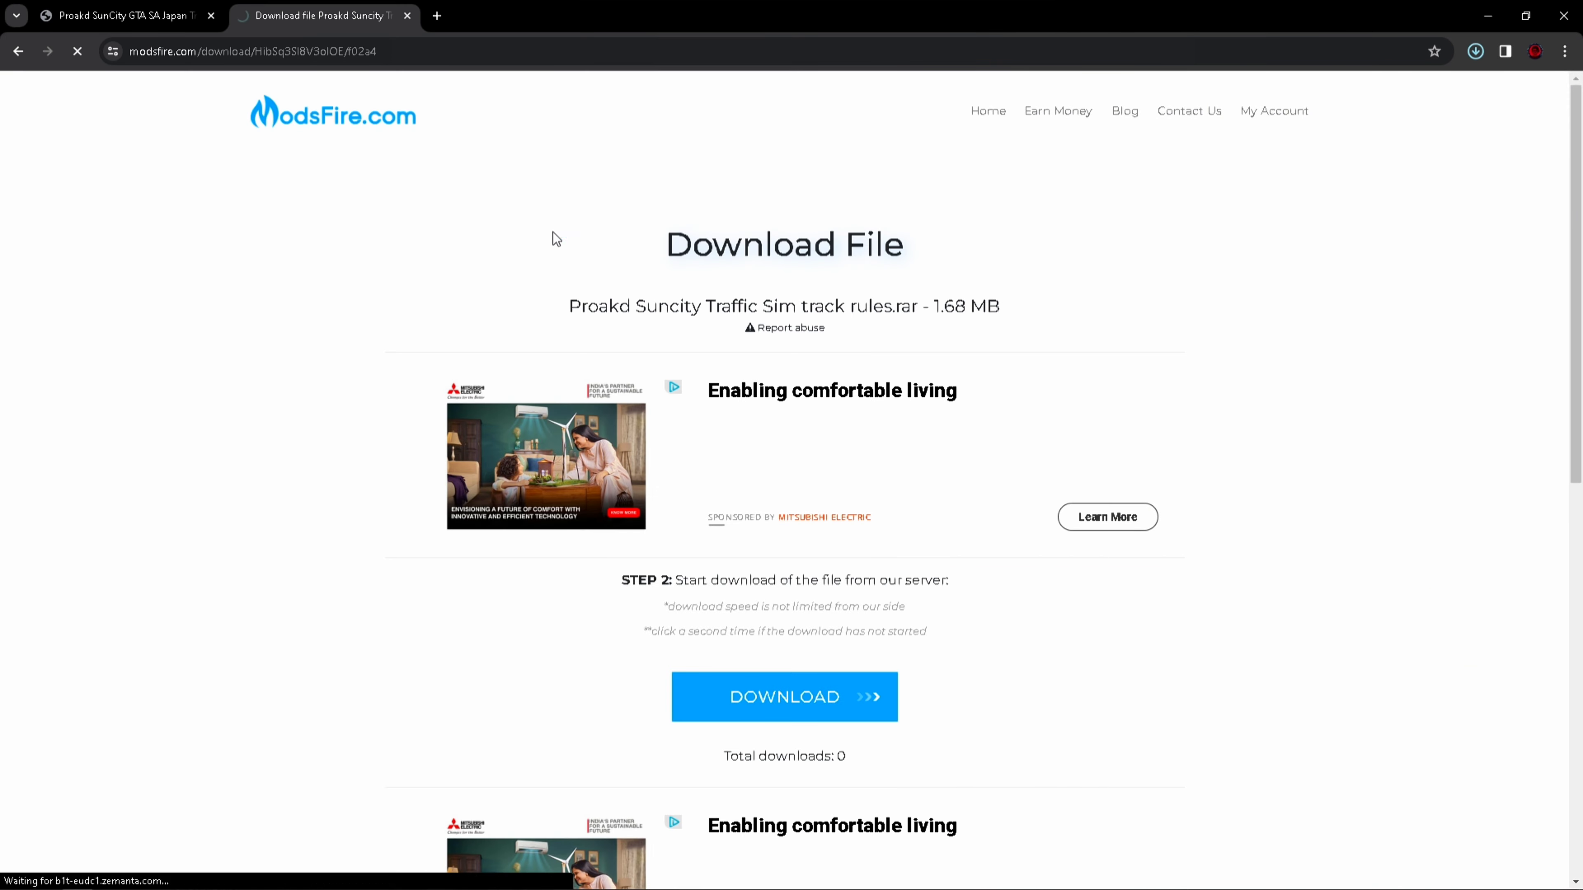
left_click(406, 16)
left_click(210, 19)
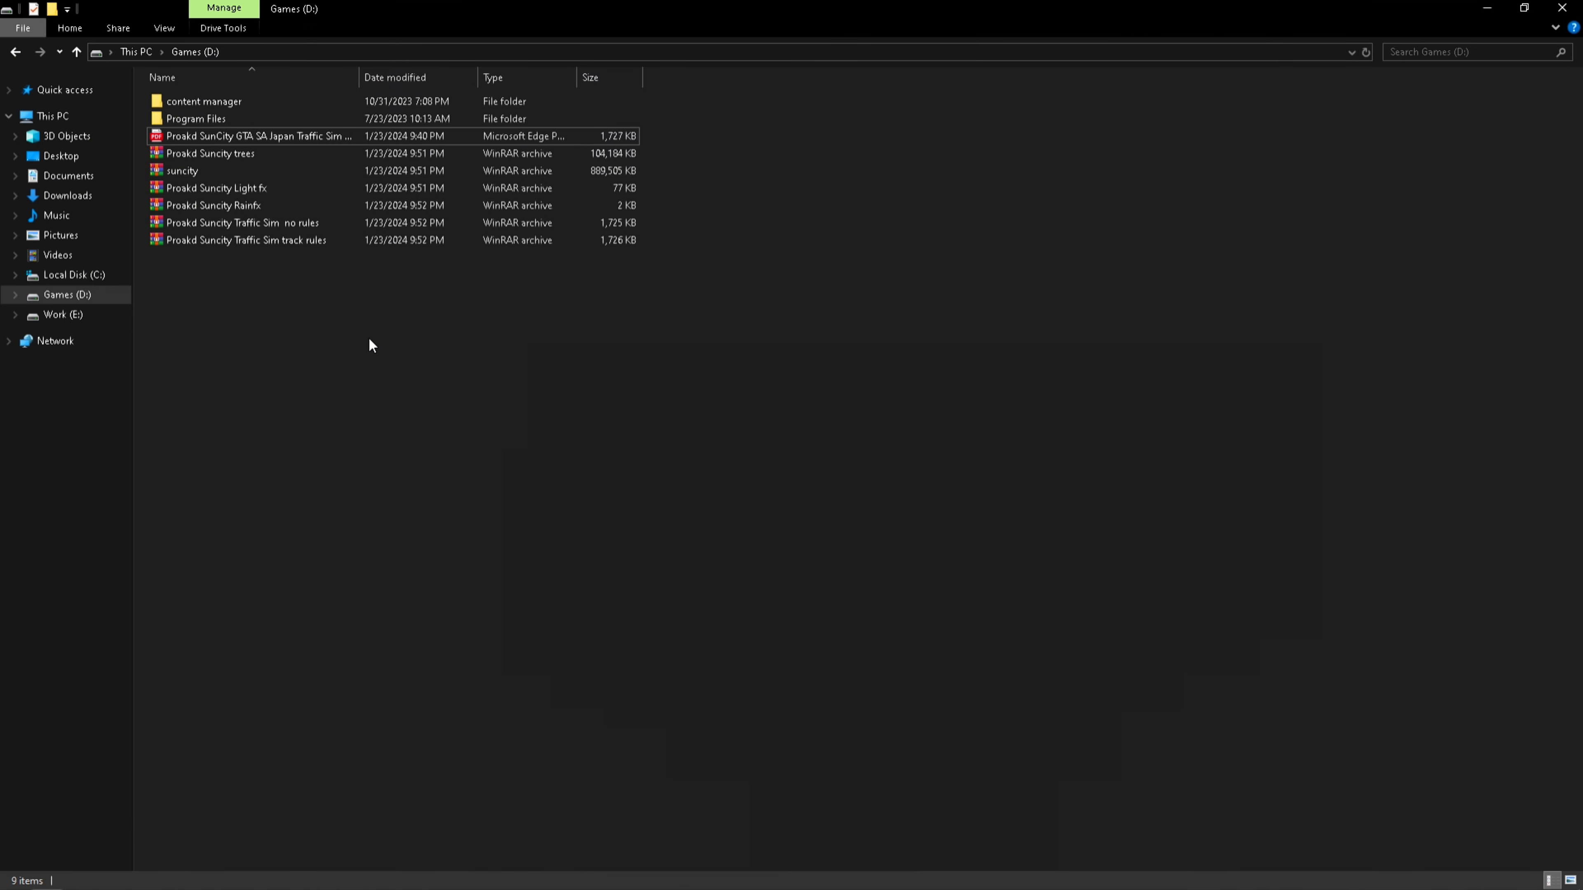
Restore the maximized Games (D:) folder window and snap it to the right half of the desktop
left_click_drag(377, 344, 223, 152)
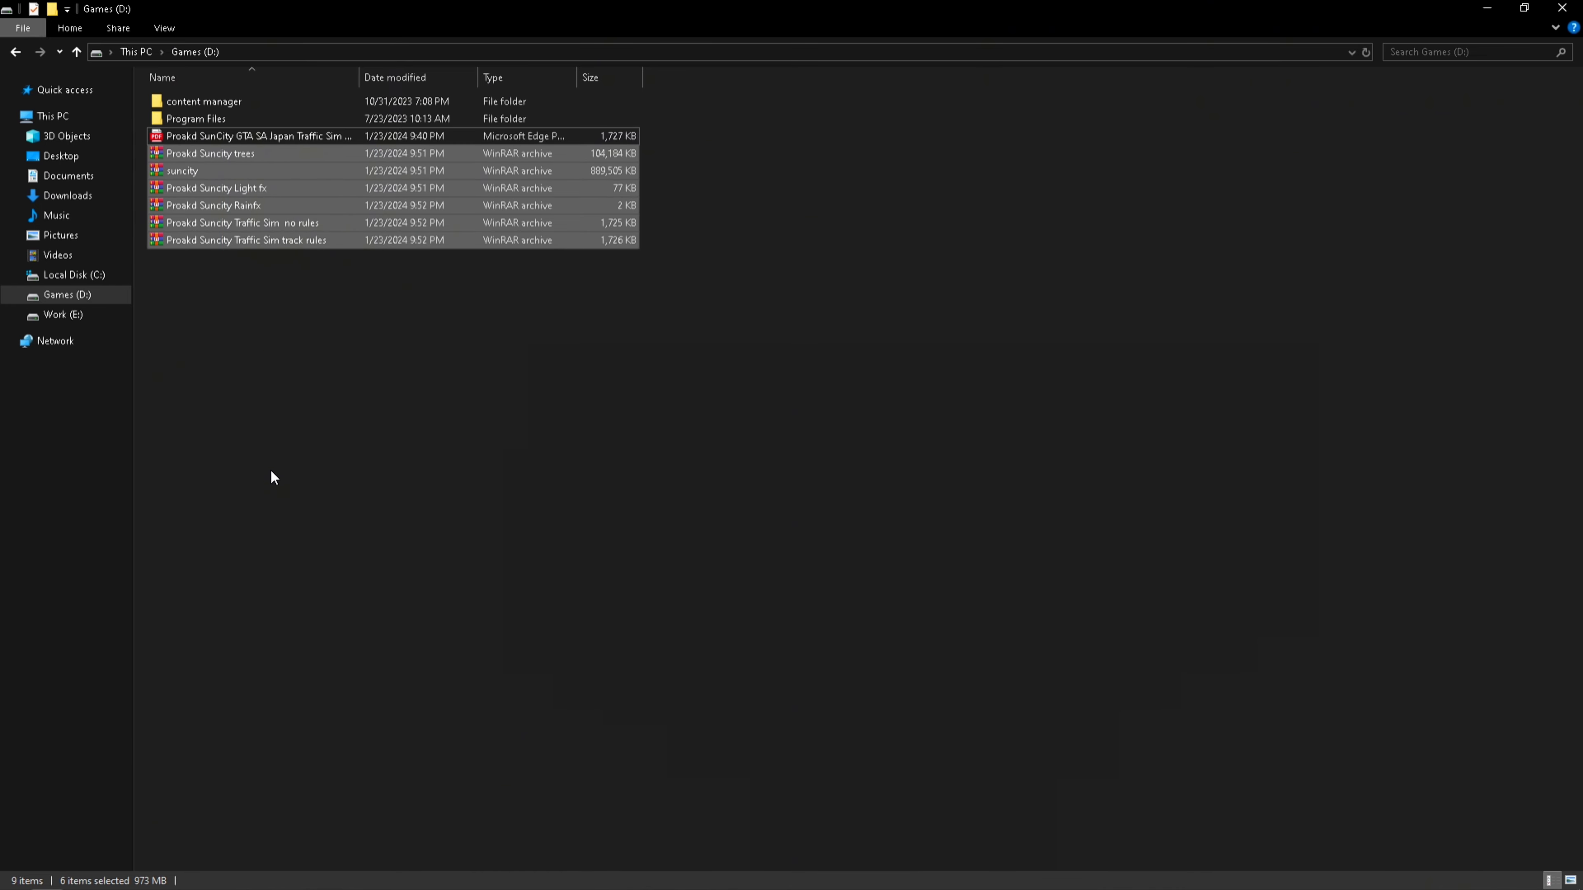
left_click(254, 317)
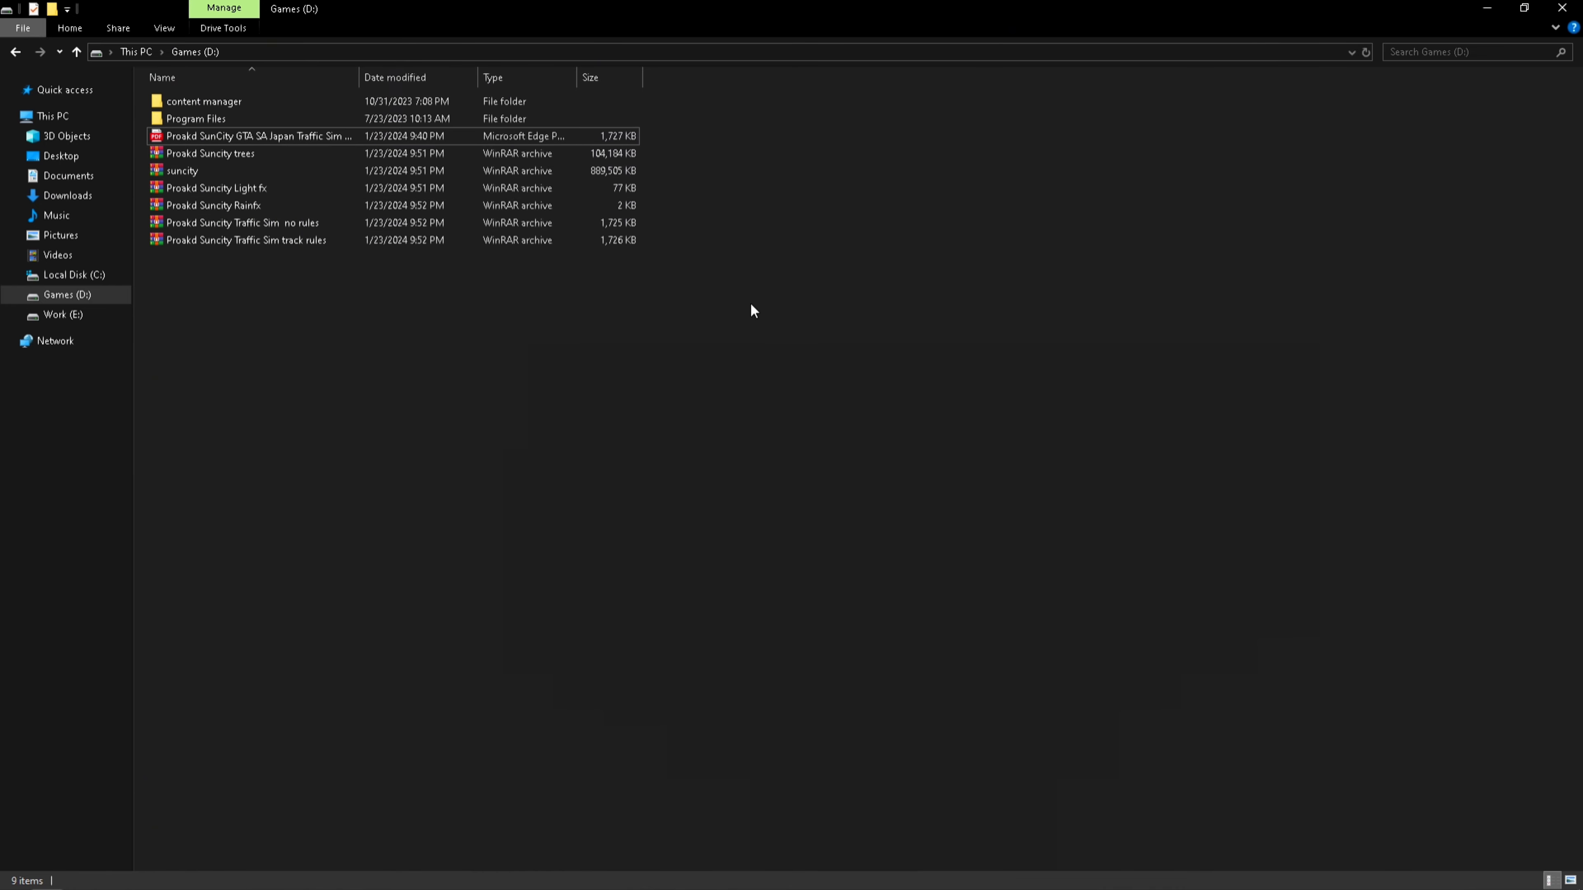
left_click(1524, 9)
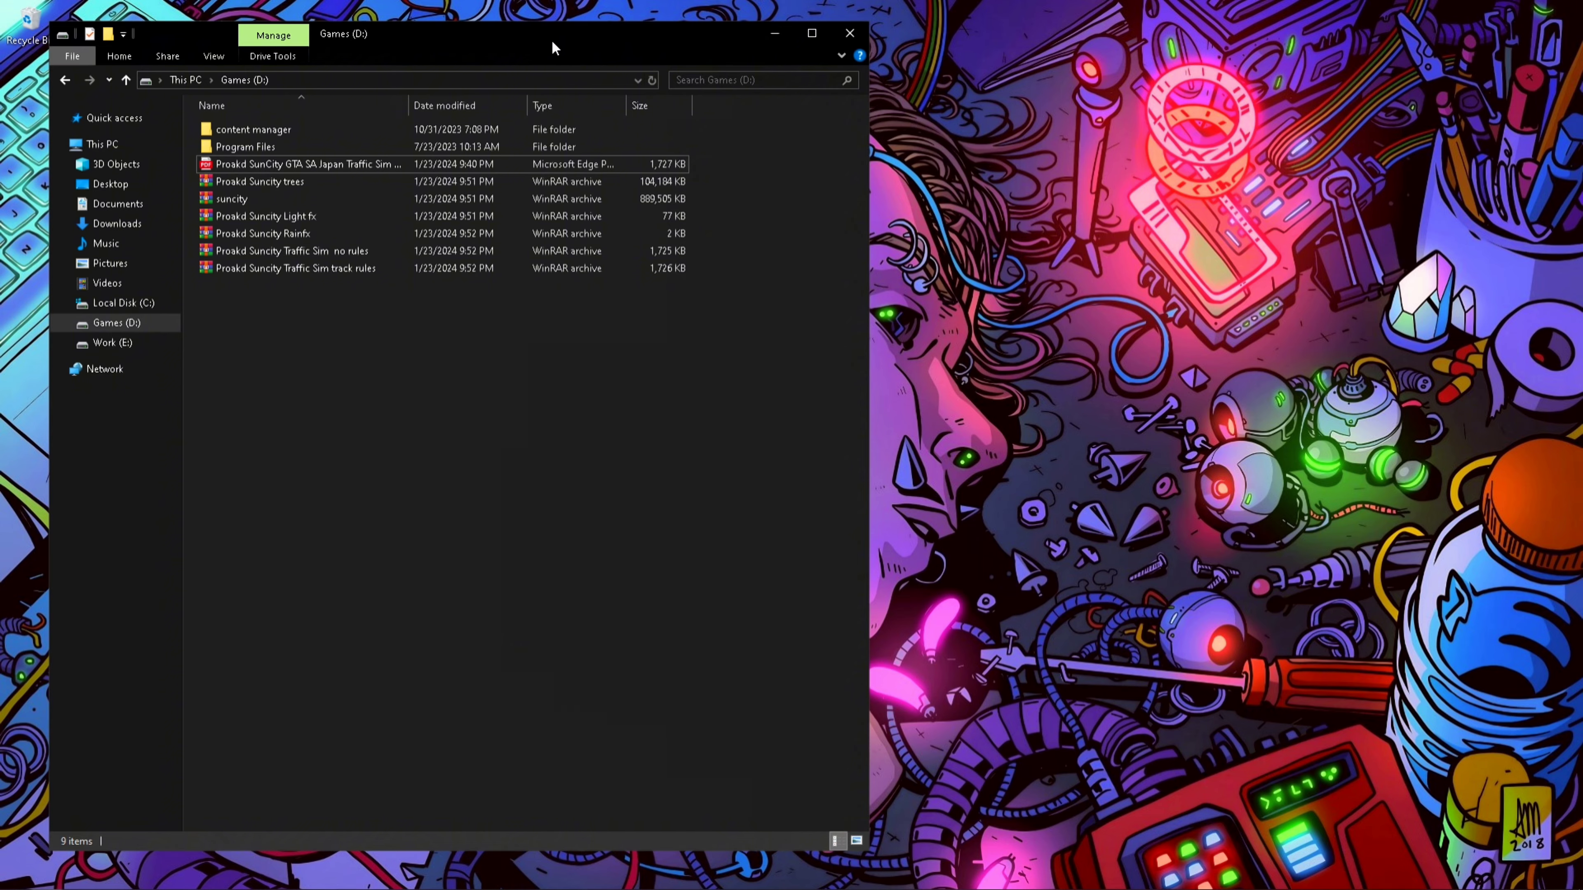
left_click_drag(555, 48, 1212, 67)
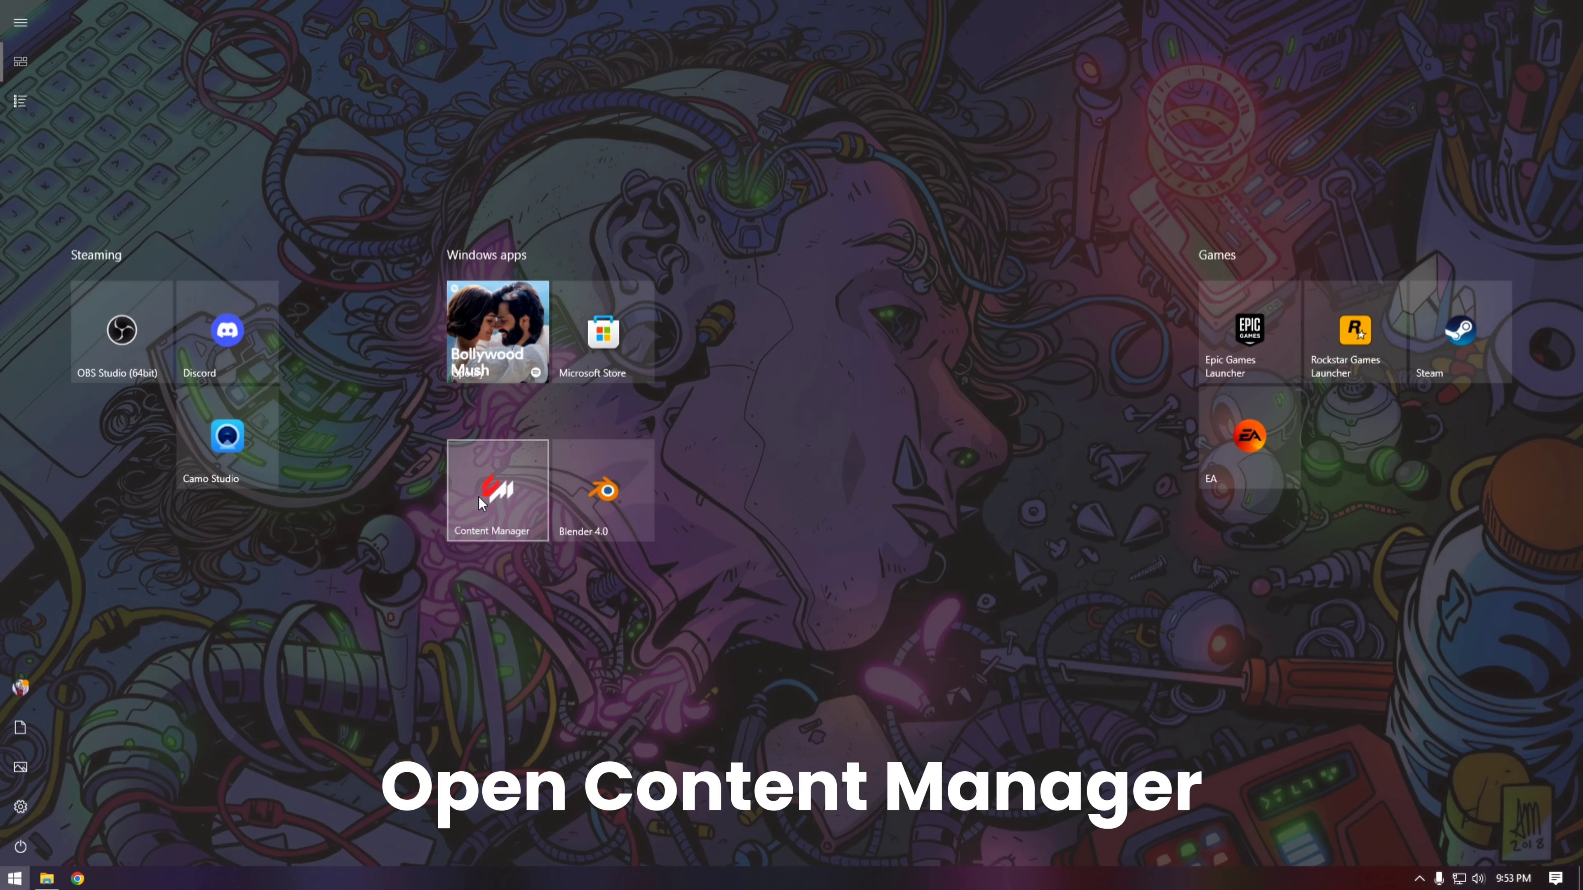
Switch to Content Manager, open the Imola track's folder and go up to its parent tracks folder
left_click(479, 497)
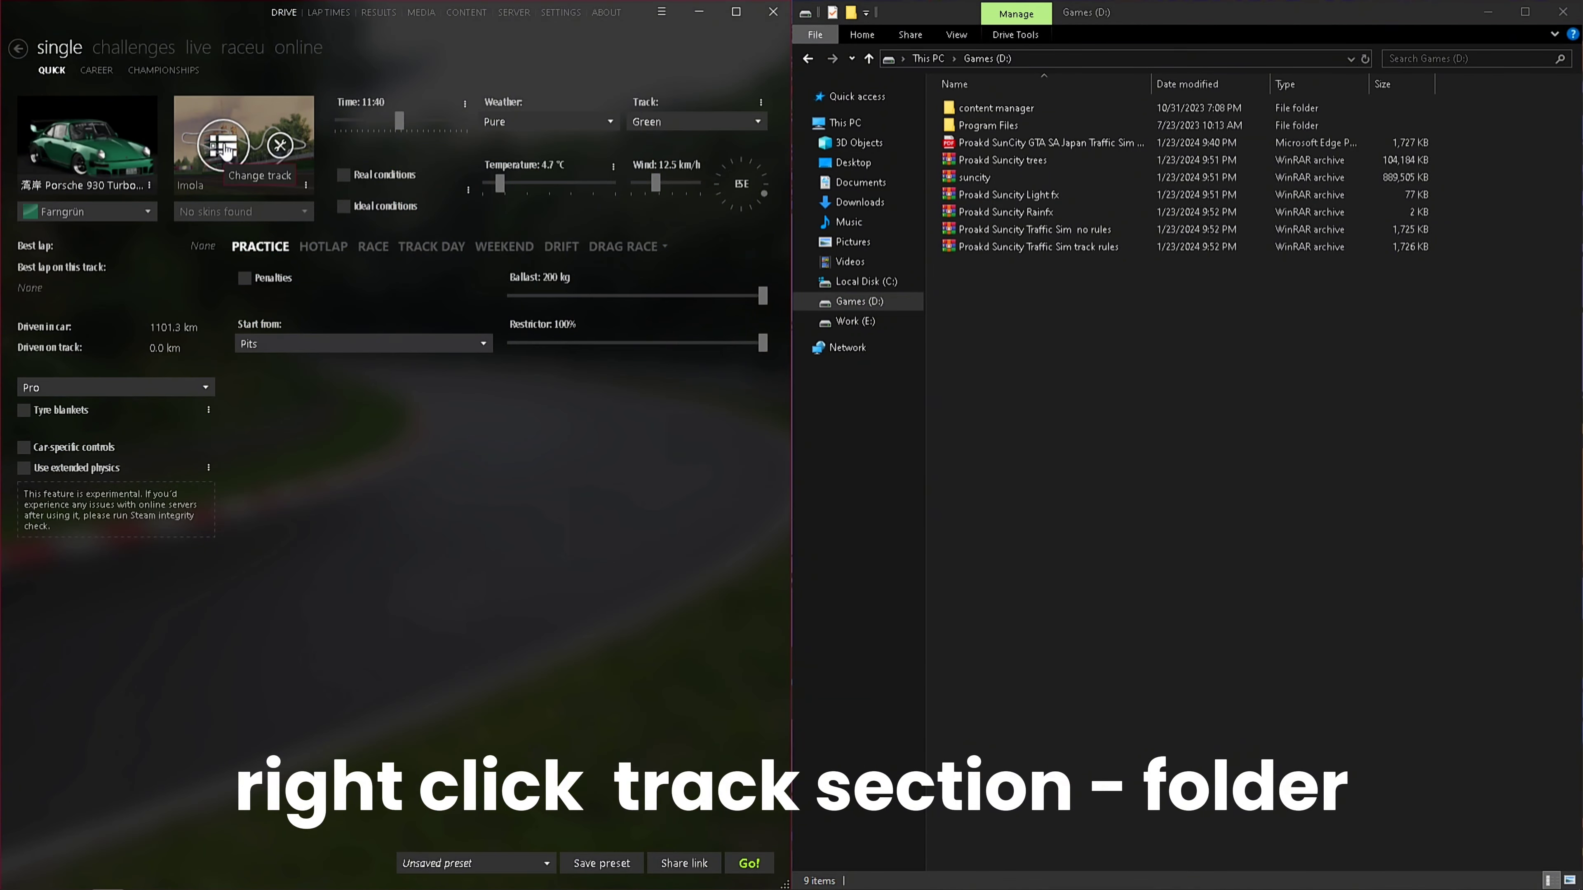
right_click(225, 145)
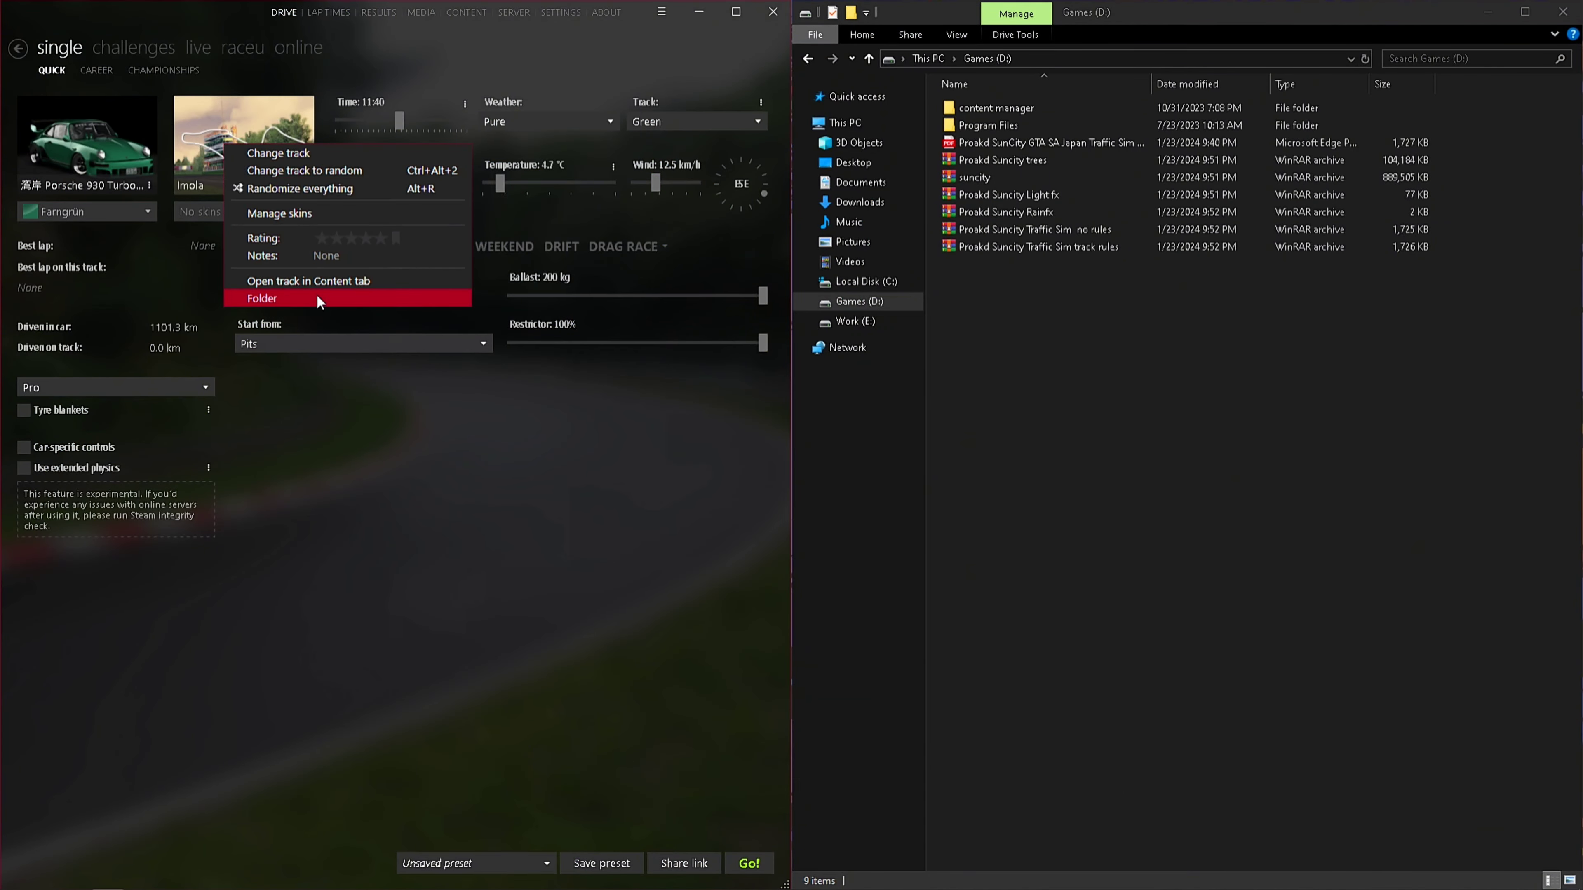
left_click(282, 300)
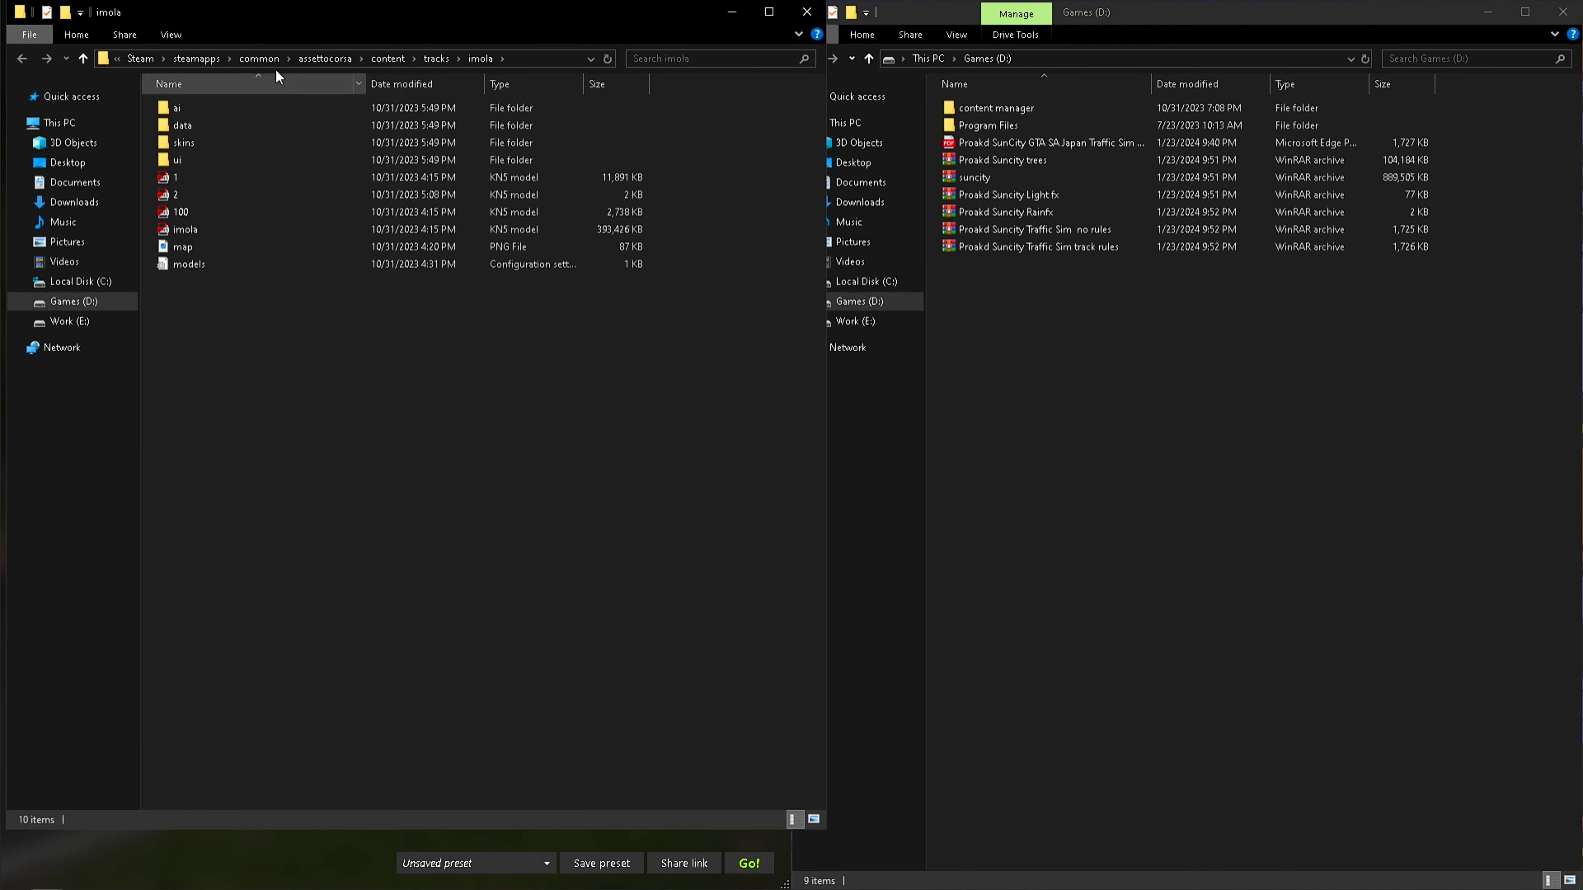
left_click(440, 58)
left_click(704, 332)
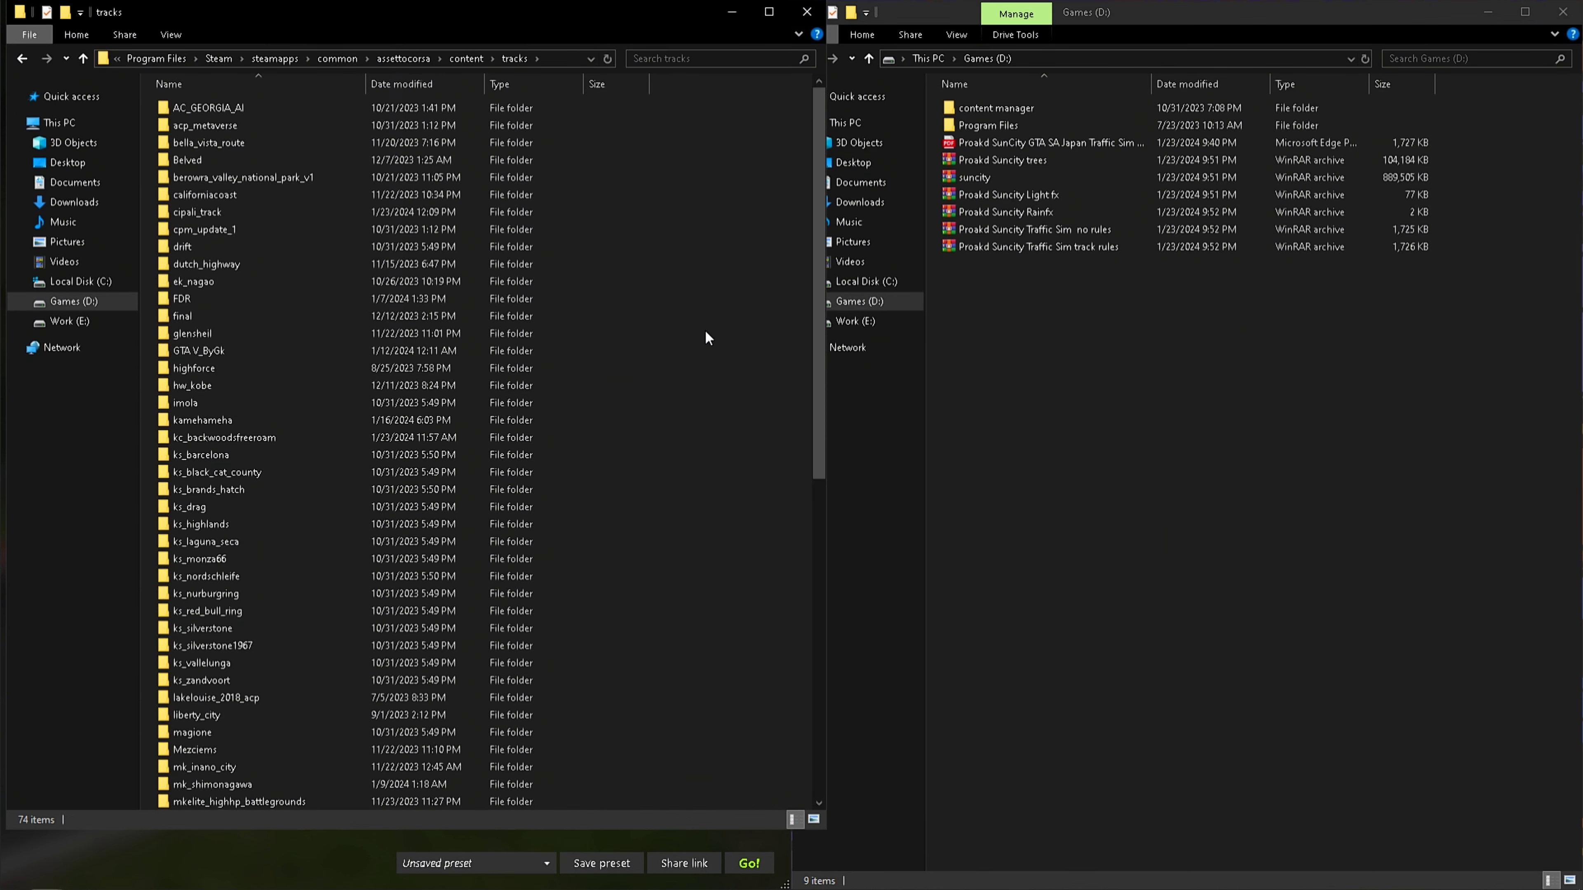
Open the suncity archive in Games (D:) and extract its suncity folder into the Assetto Corsa tracks folder
left_click(1075, 402)
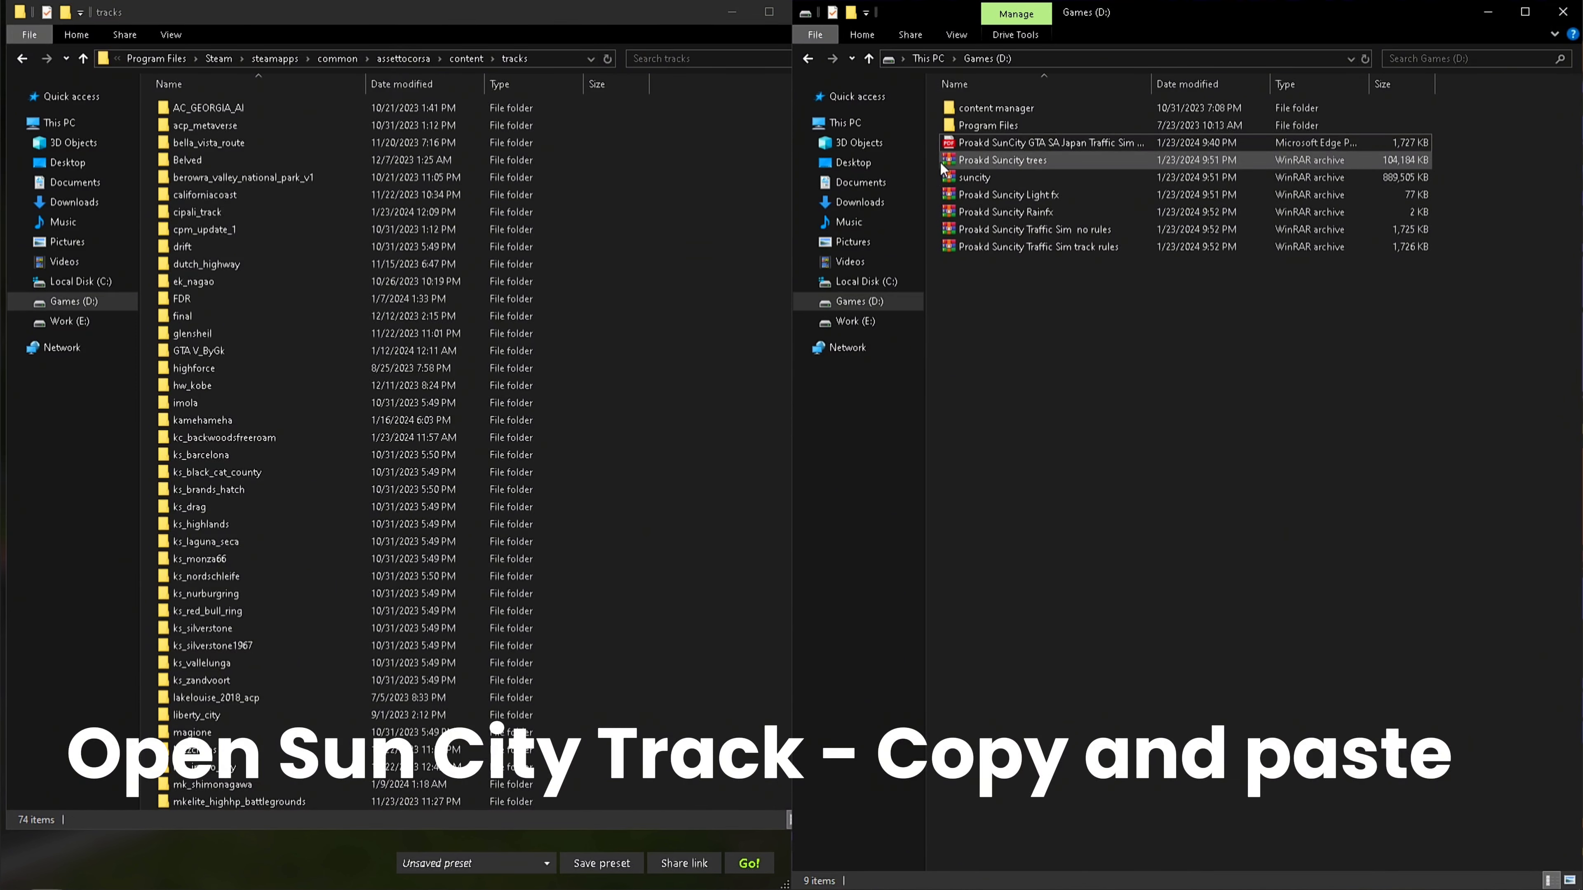
left_click(993, 180)
double_click(993, 179)
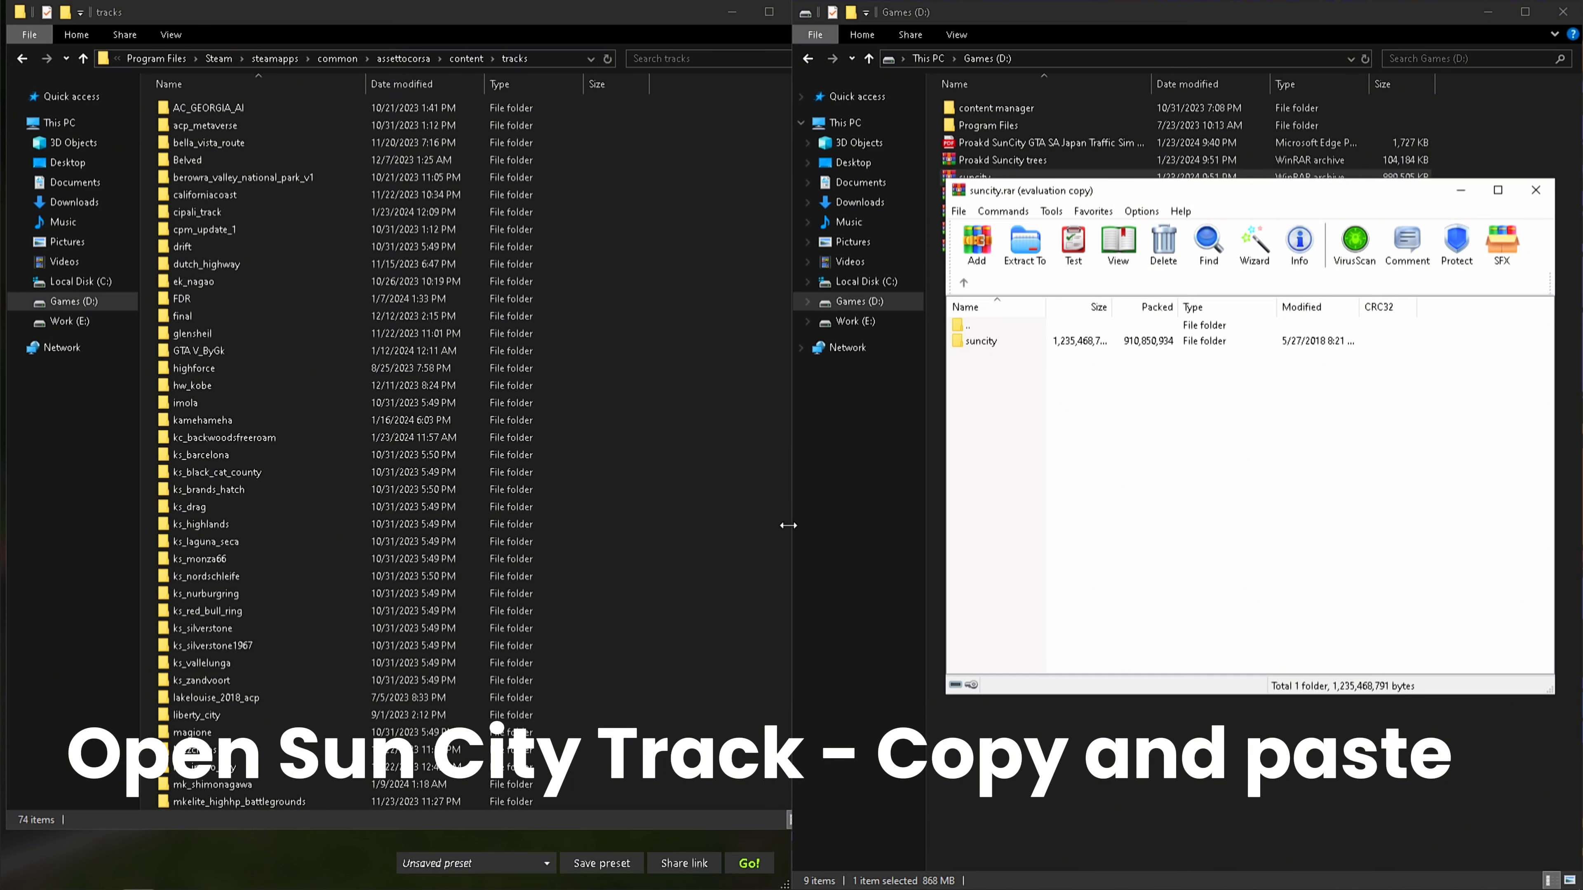
left_click_drag(1010, 343, 665, 553)
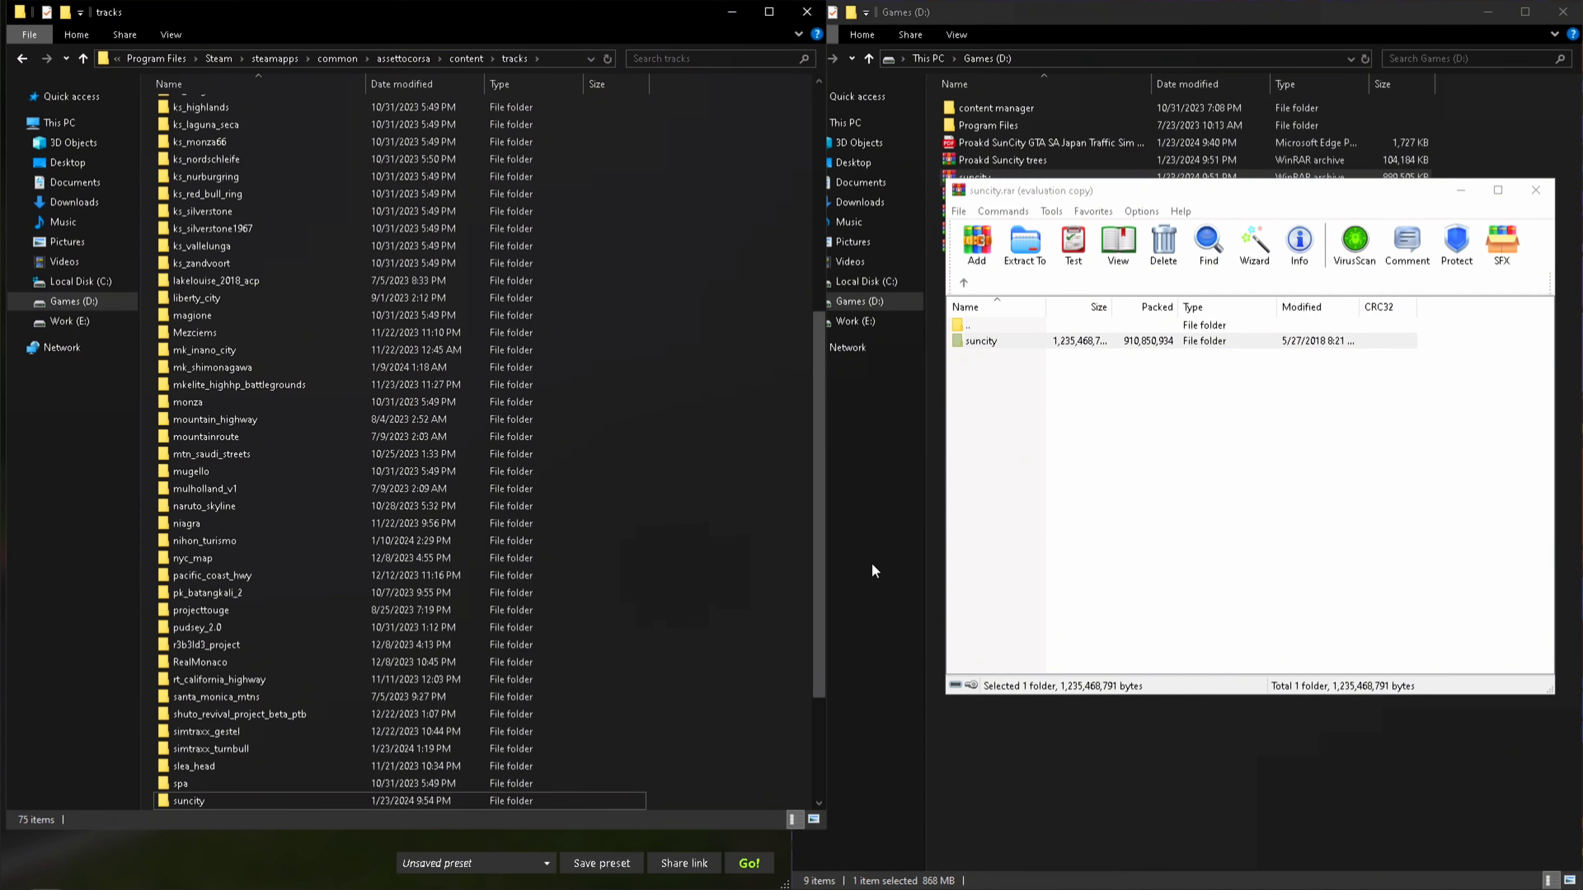
Return to Content Manager and change the track from Imola to Sun City, found among the new tracks
left_click(243, 873)
left_click(229, 137)
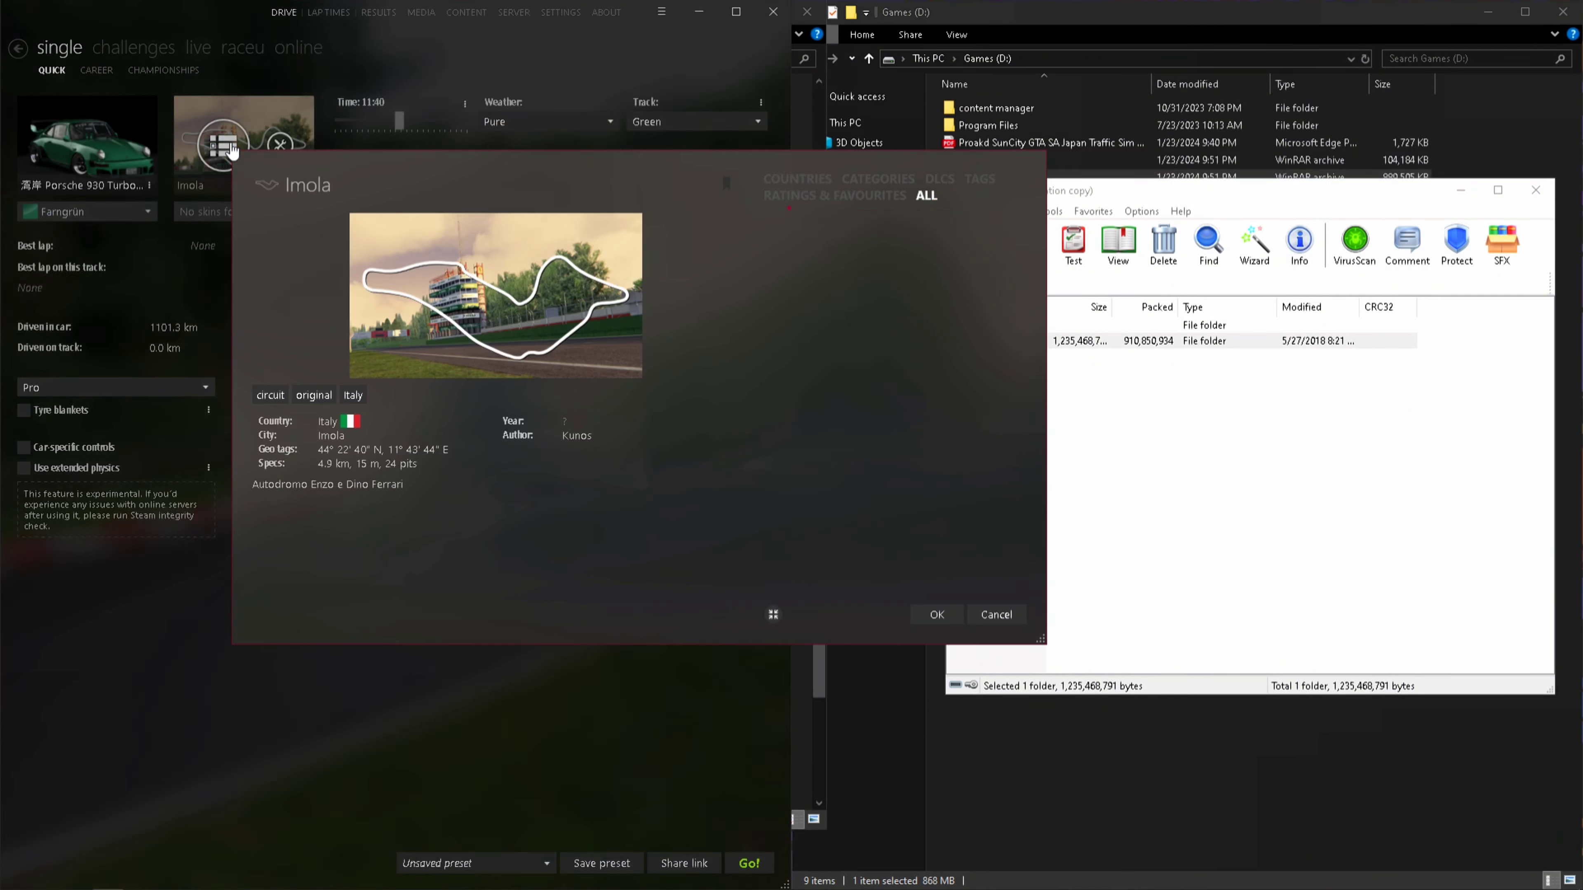
left_click(878, 179)
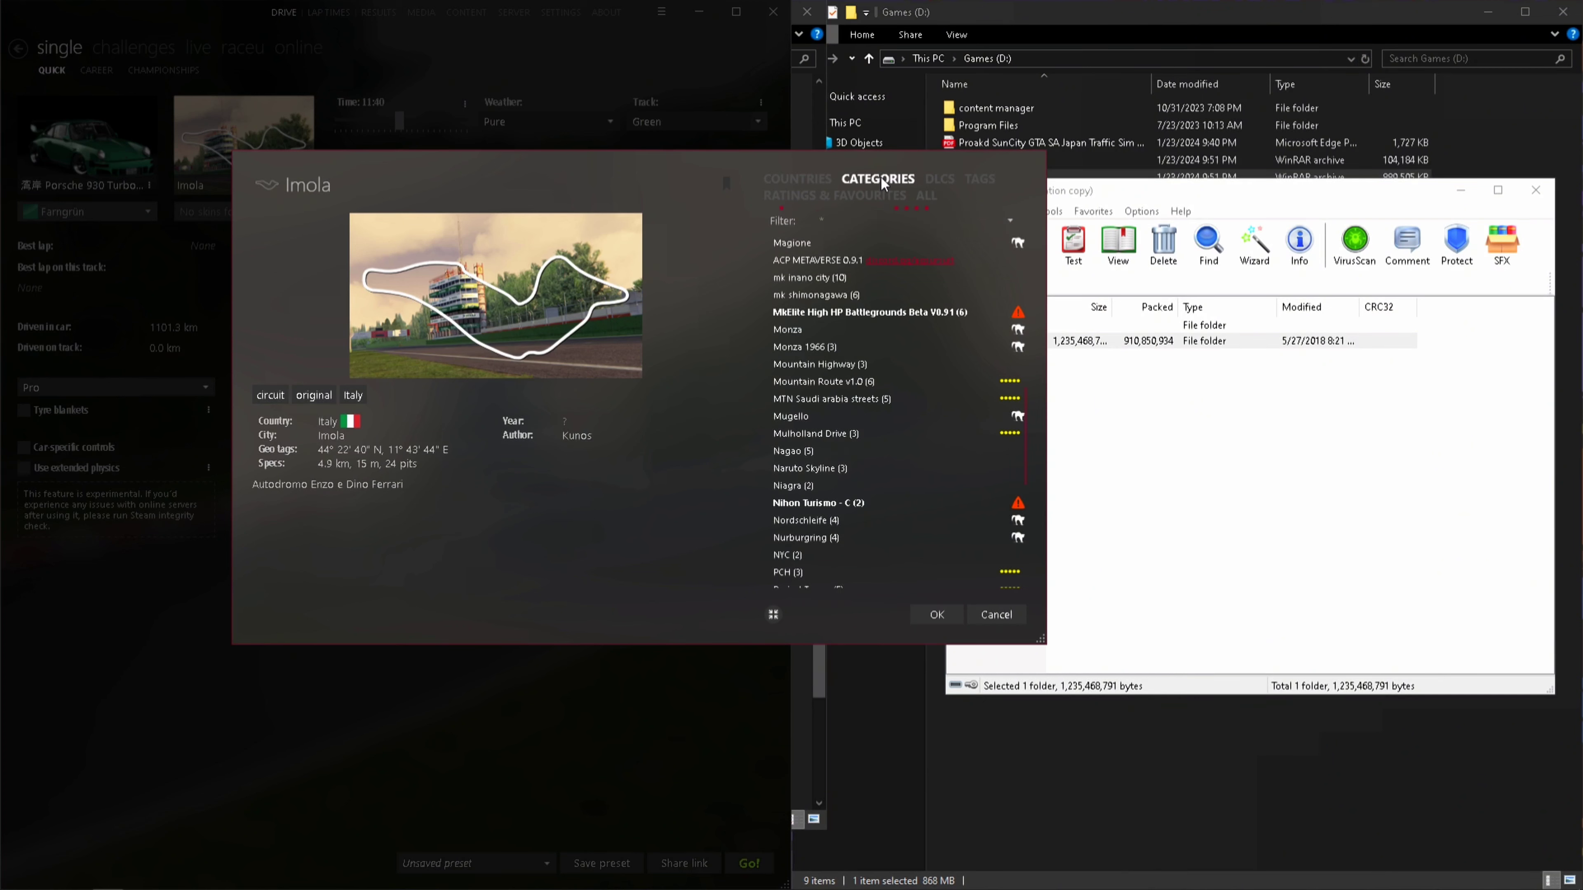
left_click(798, 349)
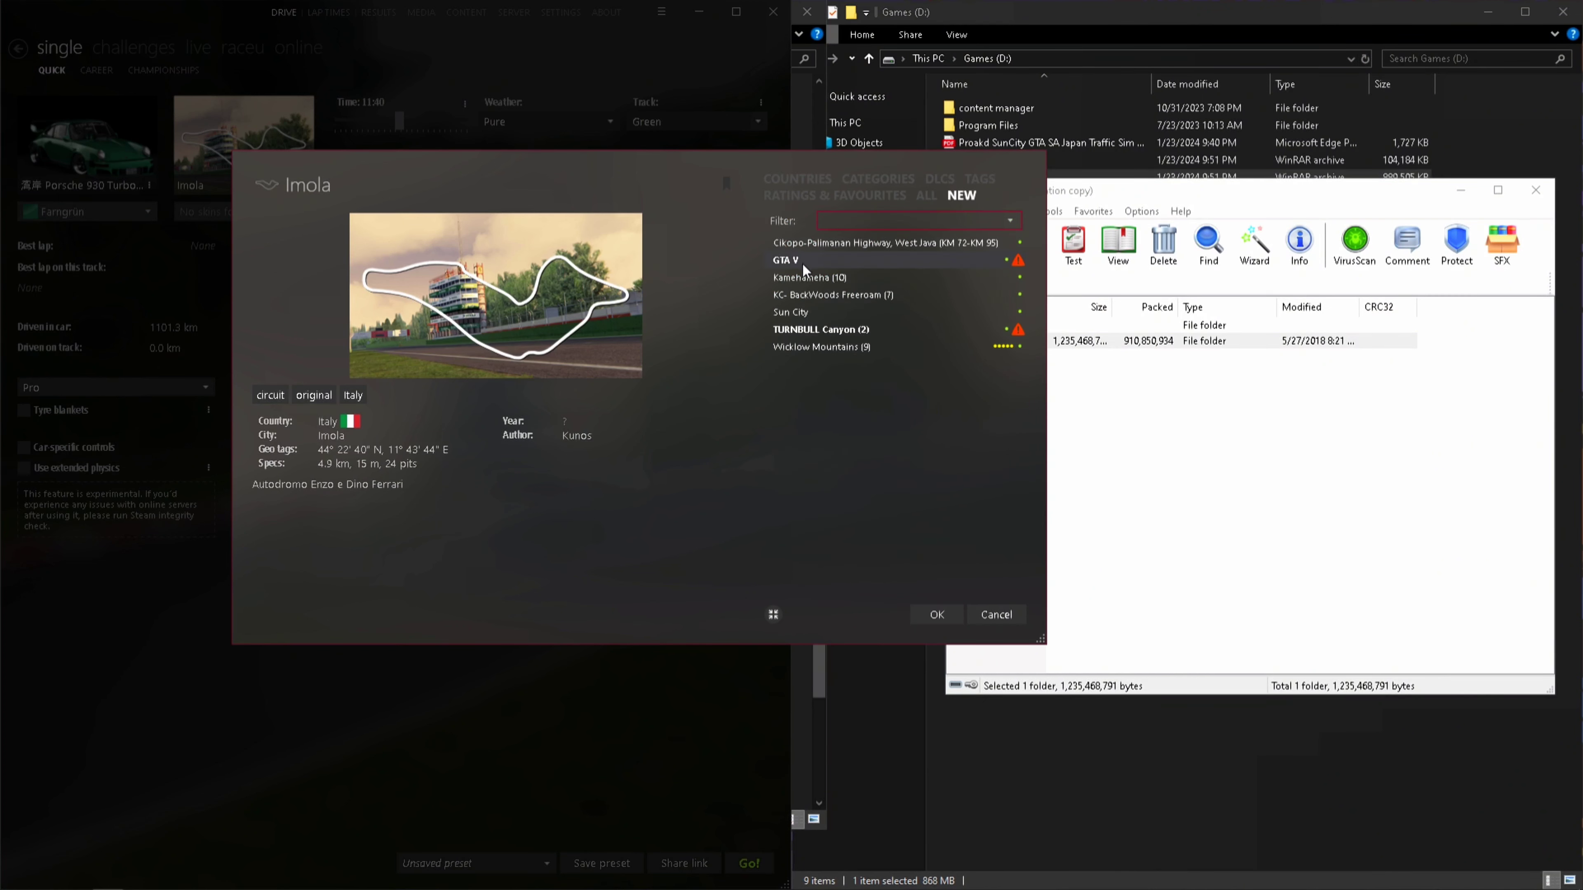
left_click(806, 313)
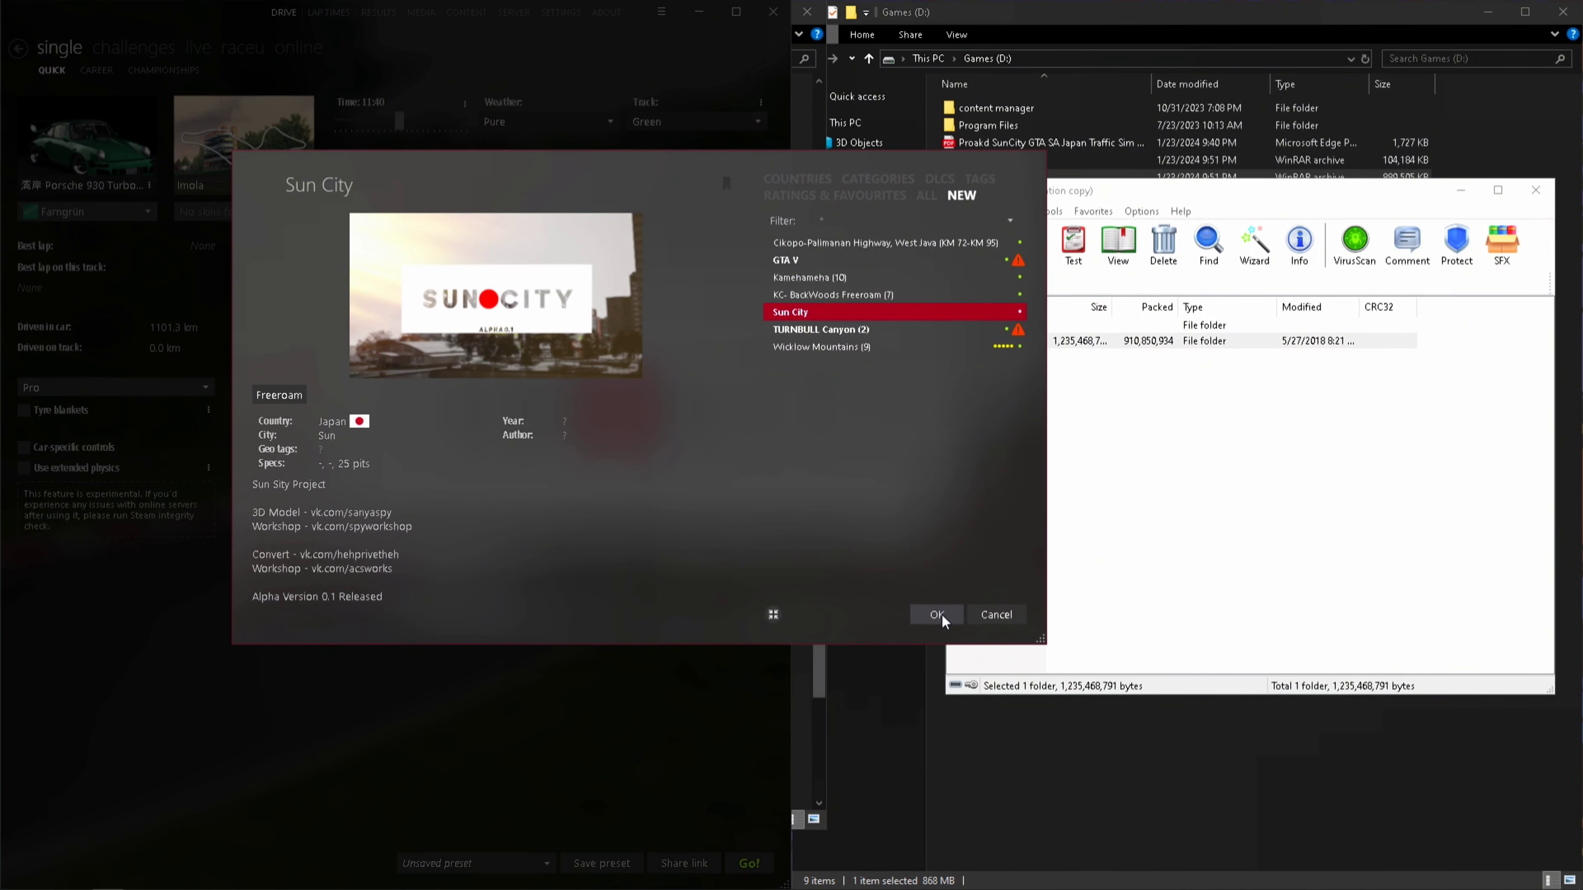
left_click(941, 618)
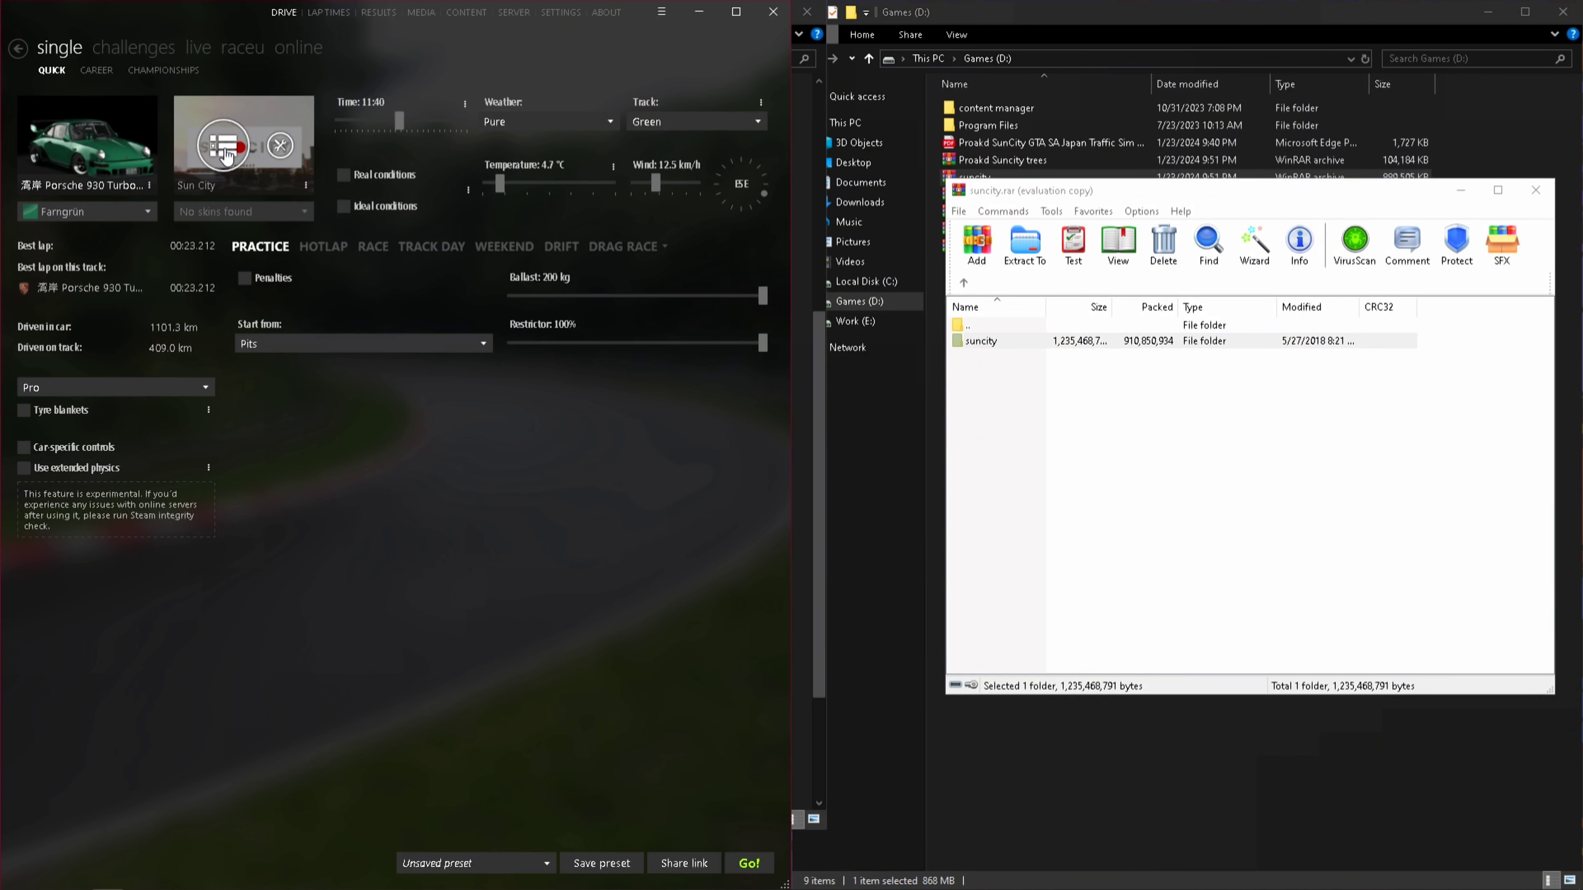
Open the Sun City track's folder from Content Manager and close the suncity archive
left_click(226, 155)
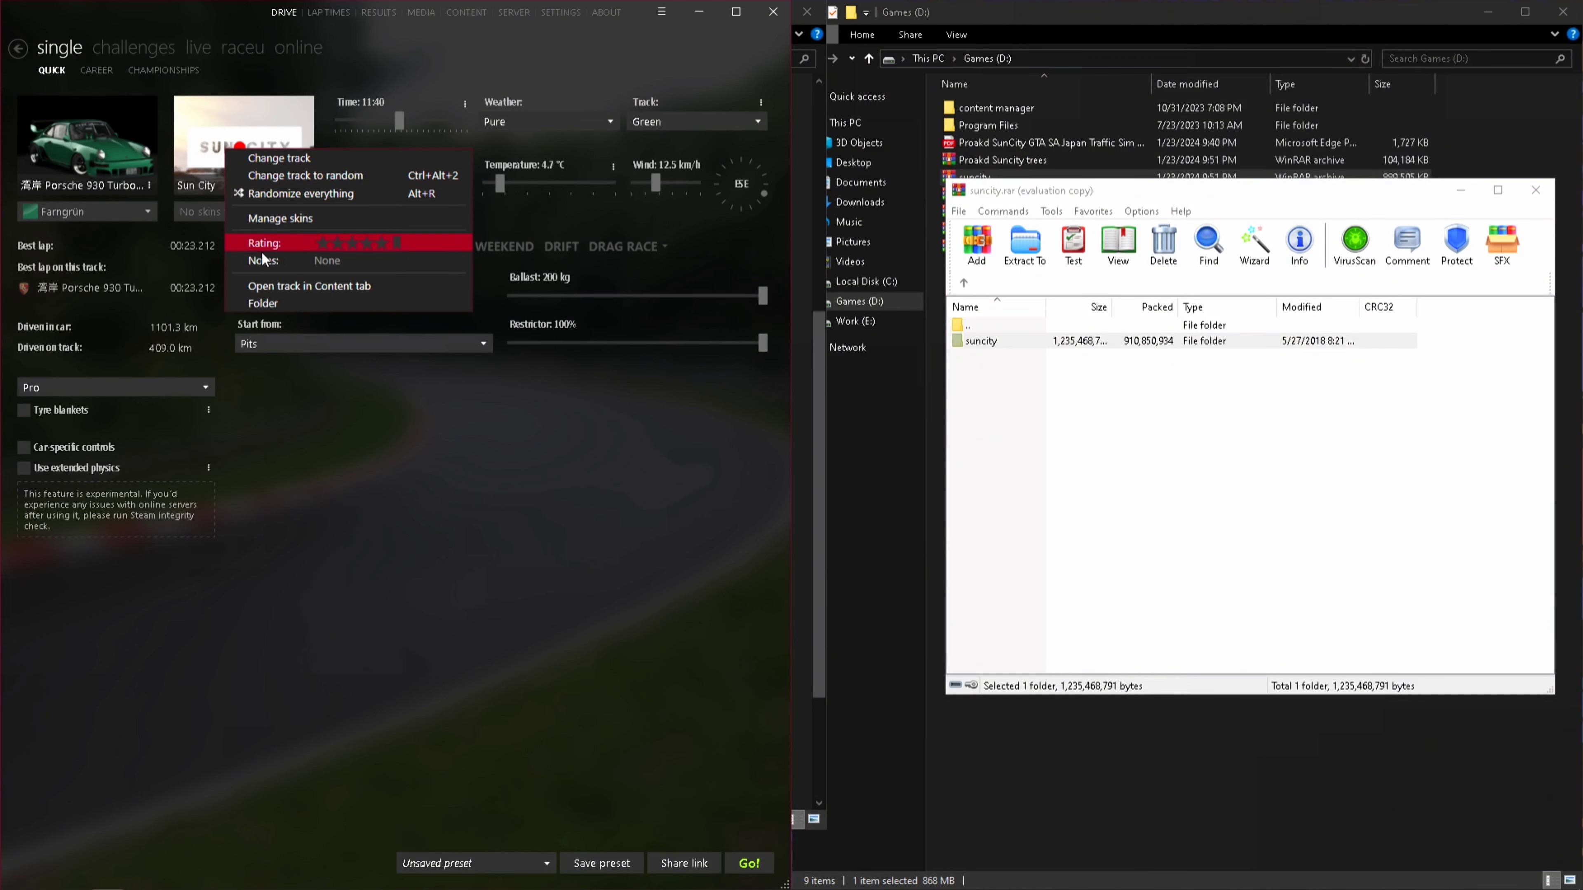
left_click(295, 303)
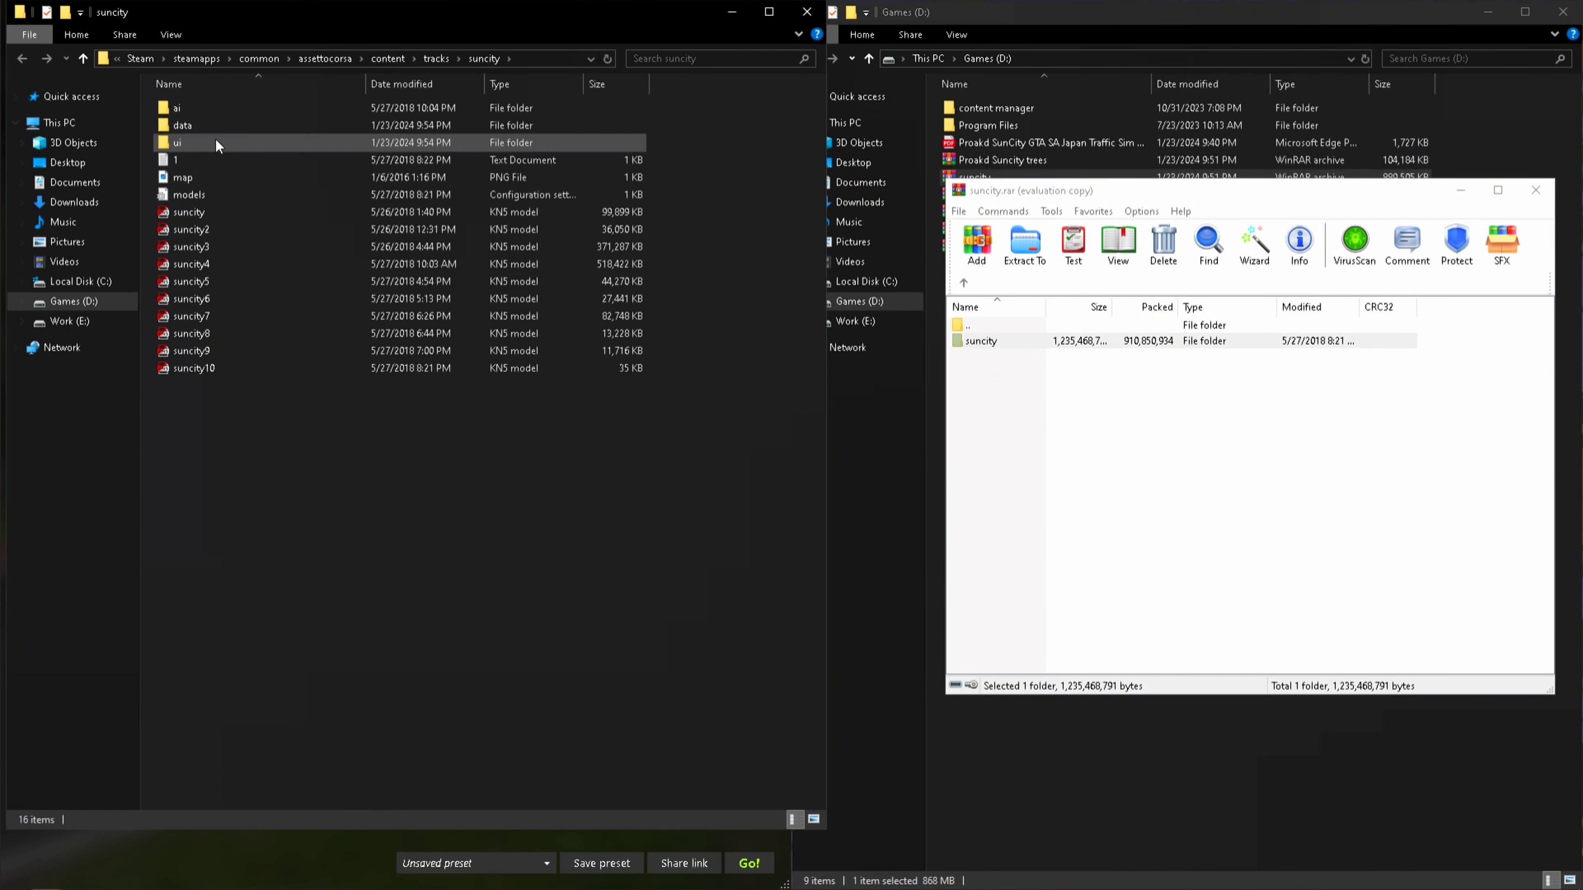
left_click(1535, 190)
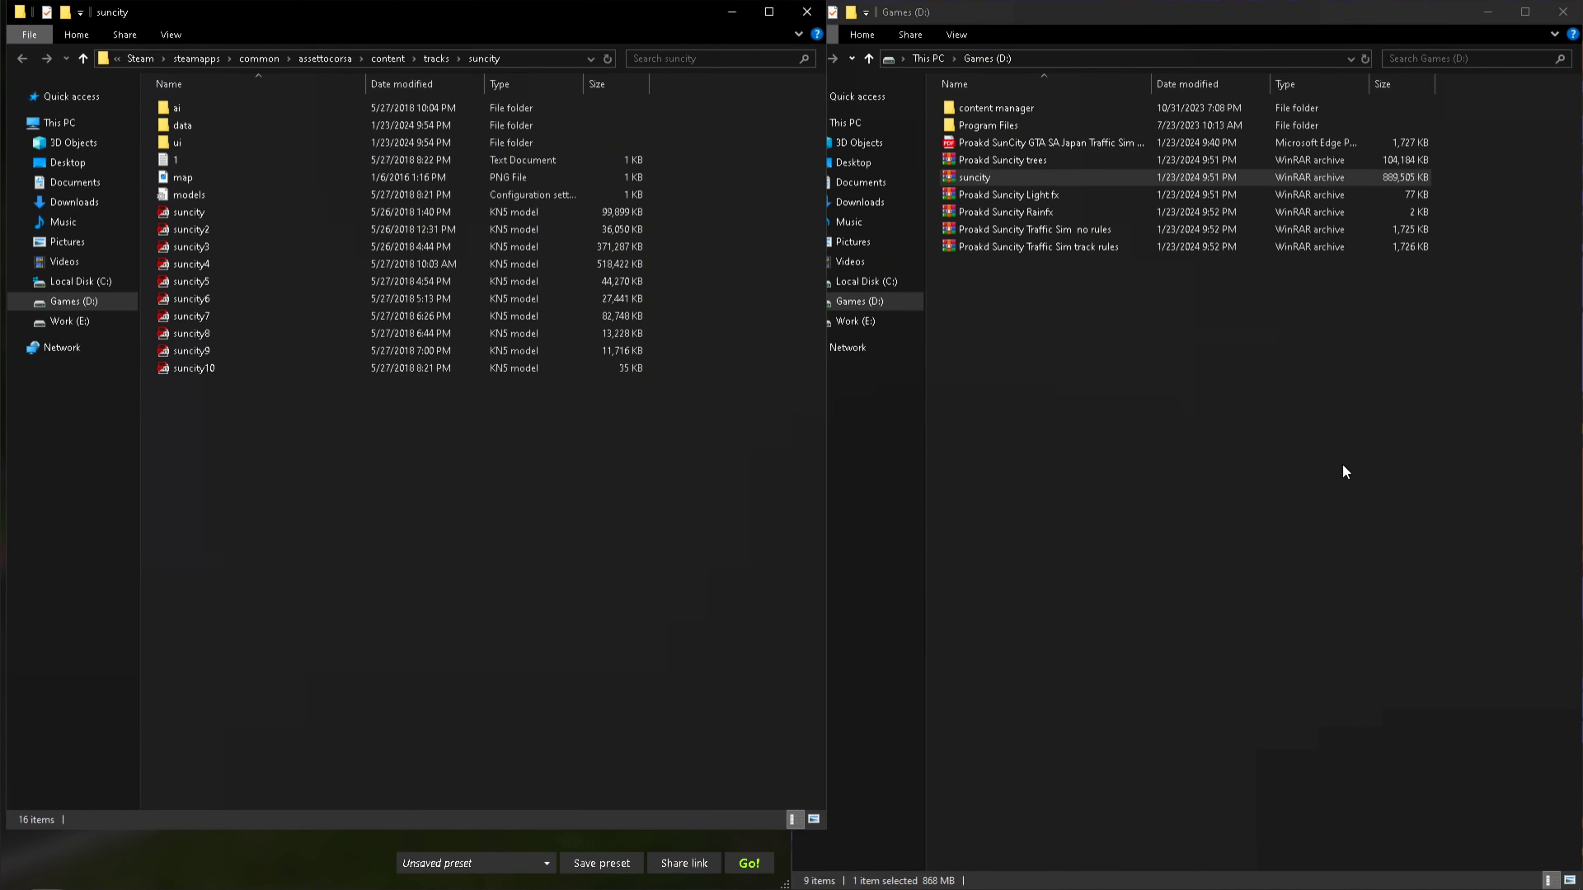
Open the Proakd Suncity trees archive from Games (D:)
left_click(1133, 435)
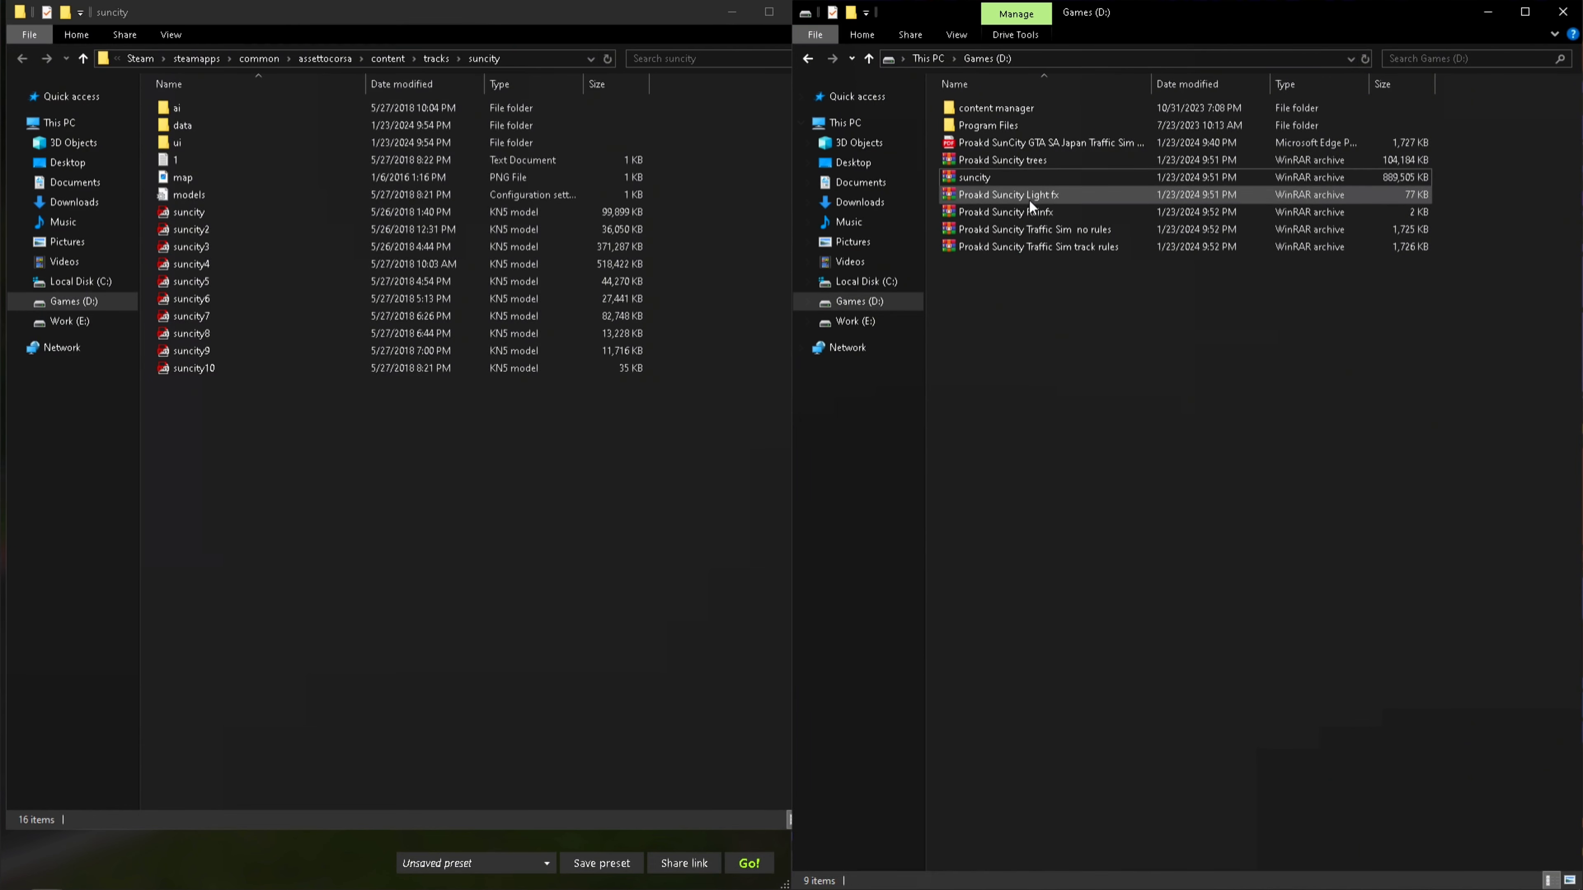
double_click(1002, 158)
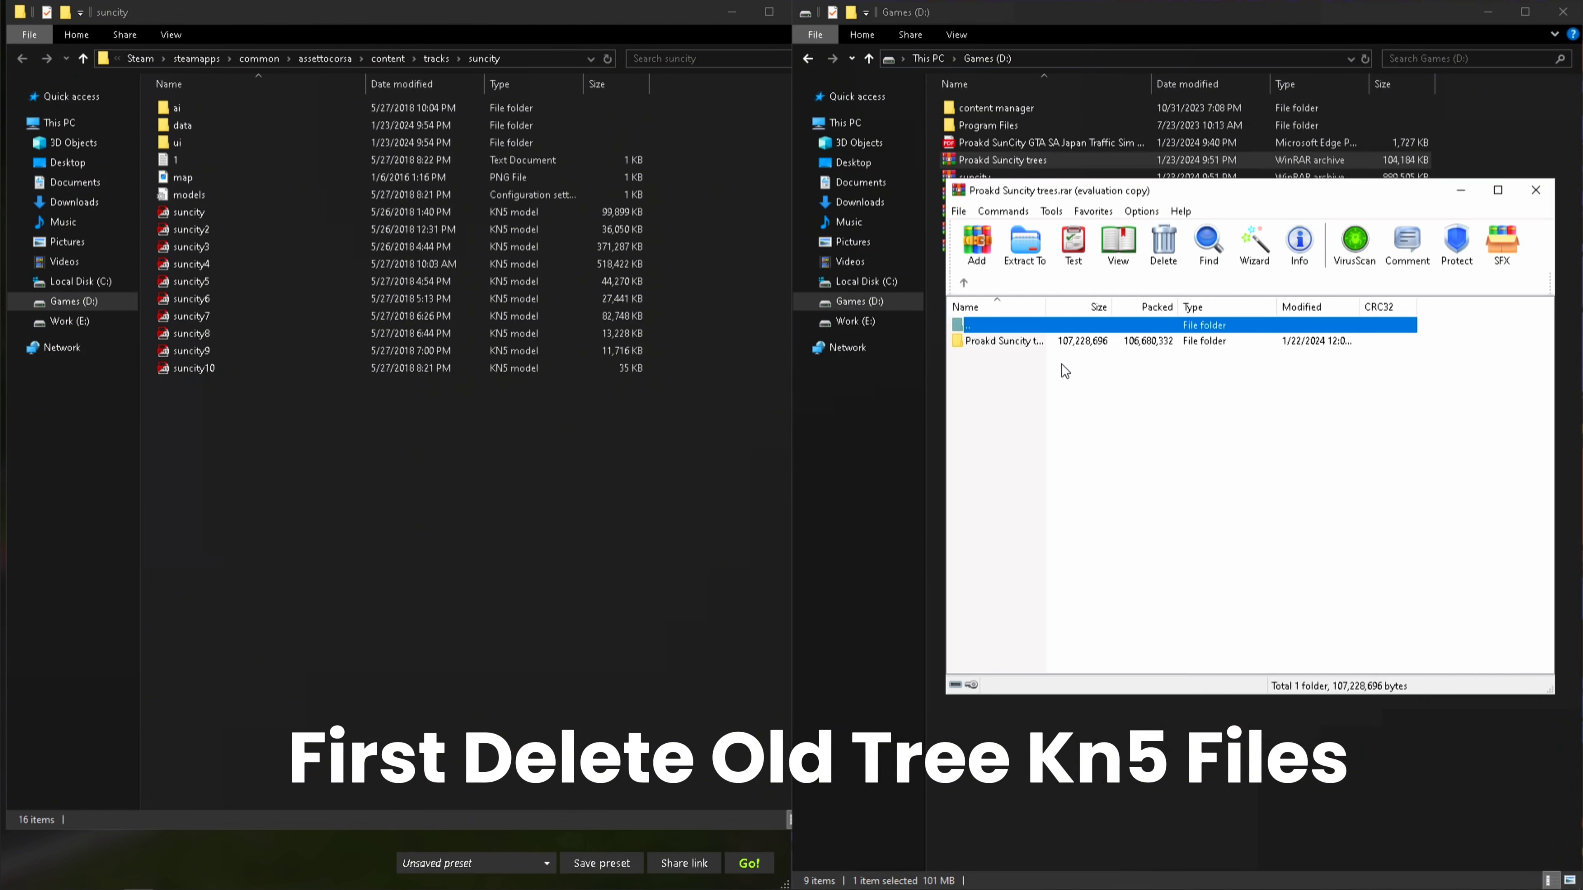
left_click(1387, 430)
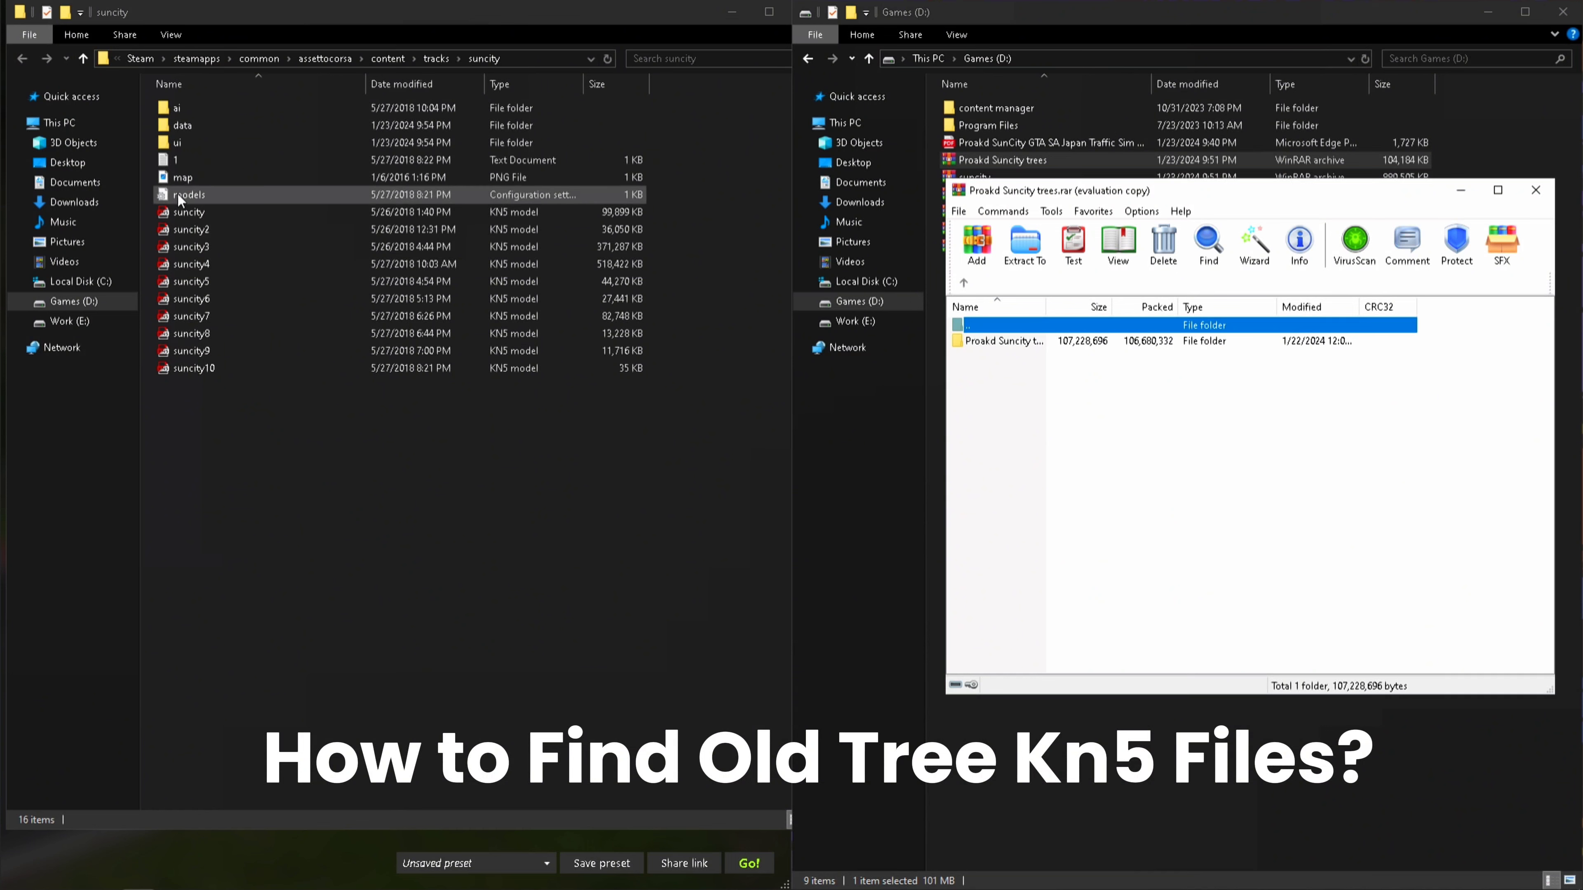
Open the text document named 1 in the suncity track folder, check which KN5 files contain trees, and close it
left_click(193, 156)
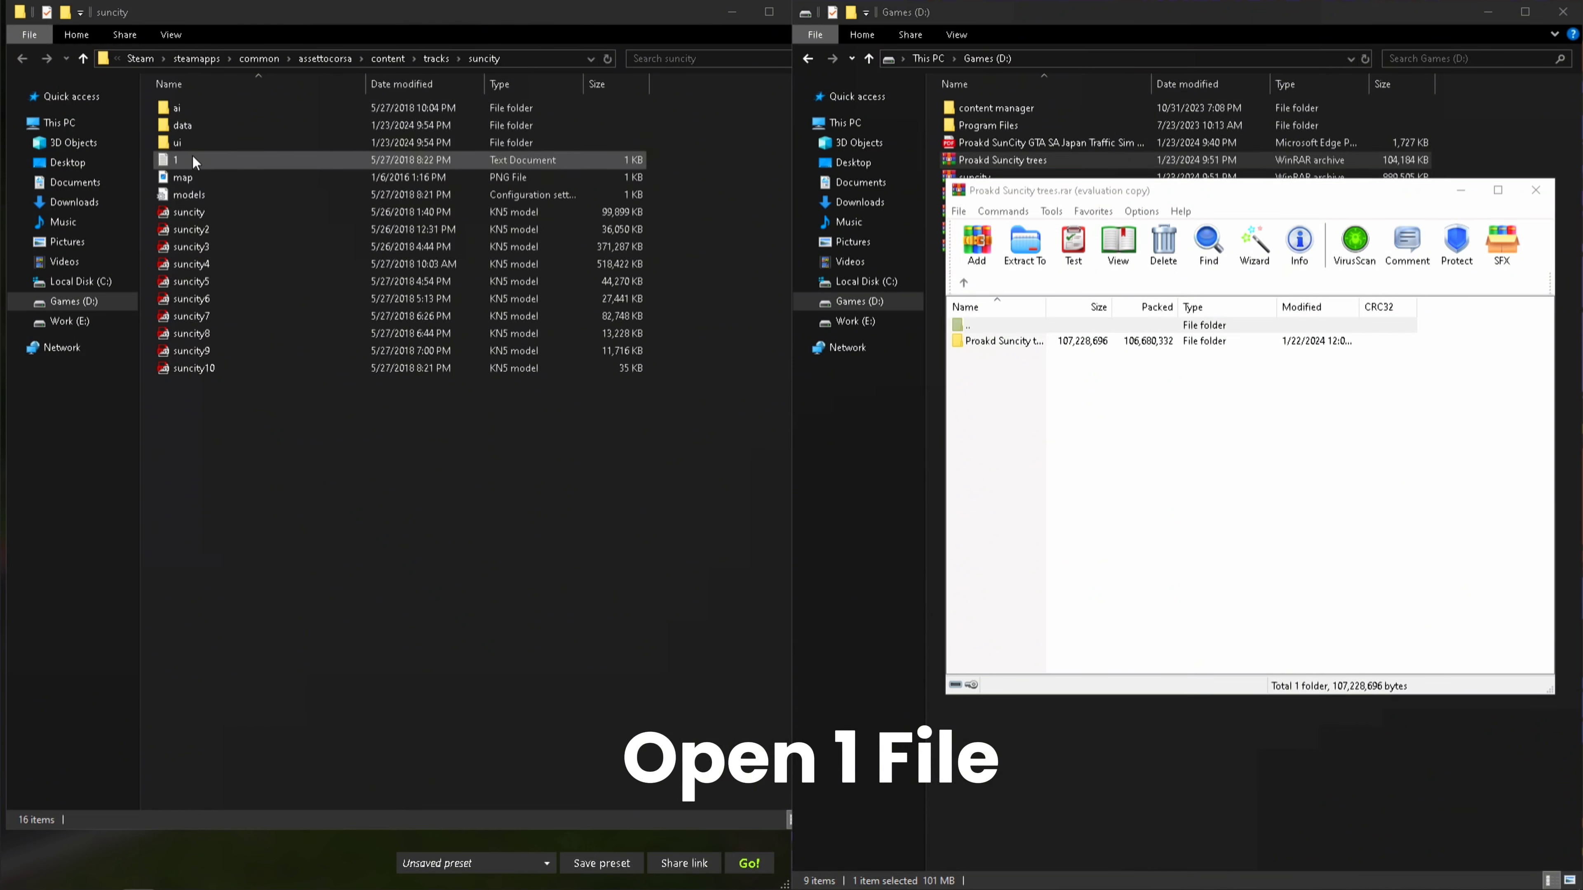
double_click(192, 155)
left_click_drag(232, 221, 380, 248)
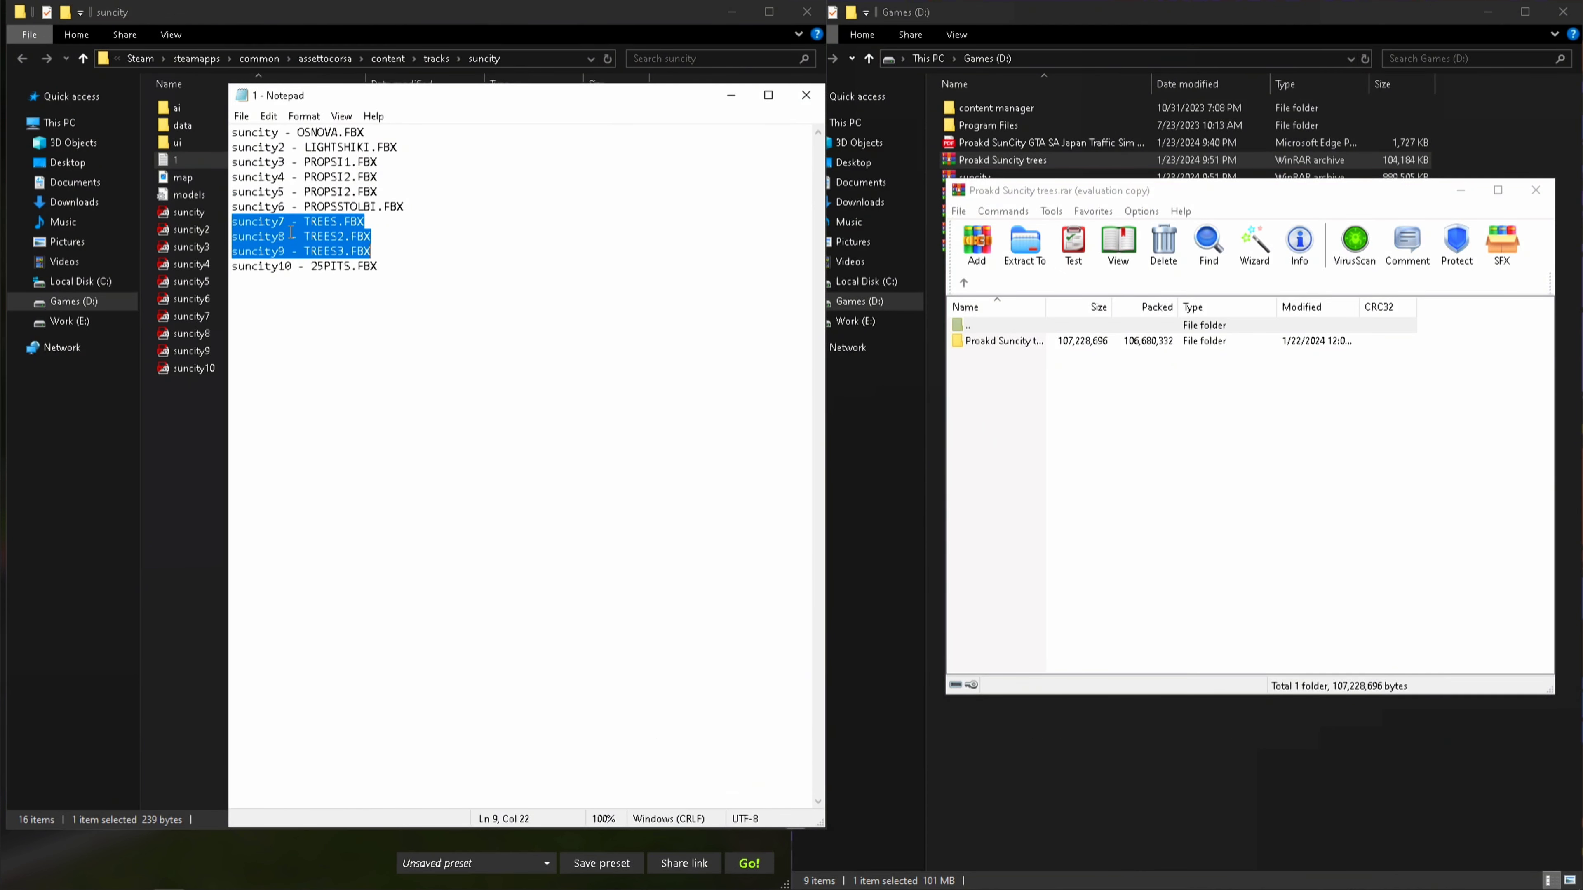
left_click(805, 96)
Delete the old tree models suncity7, suncity8 and suncity9 from the suncity track folder
left_click(212, 437)
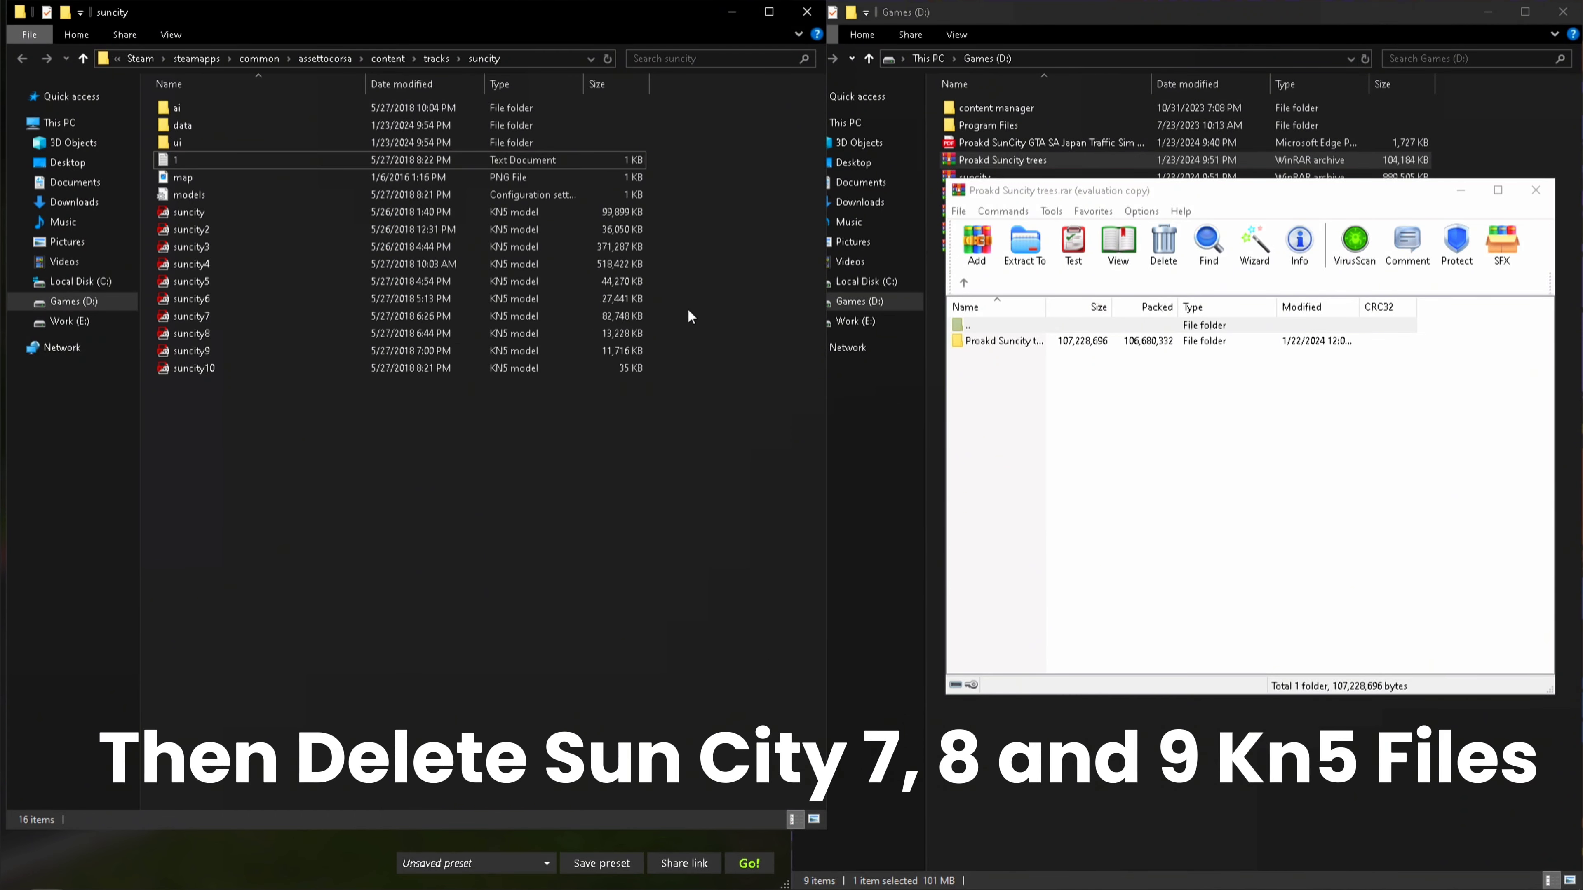
left_click_drag(687, 308, 625, 345)
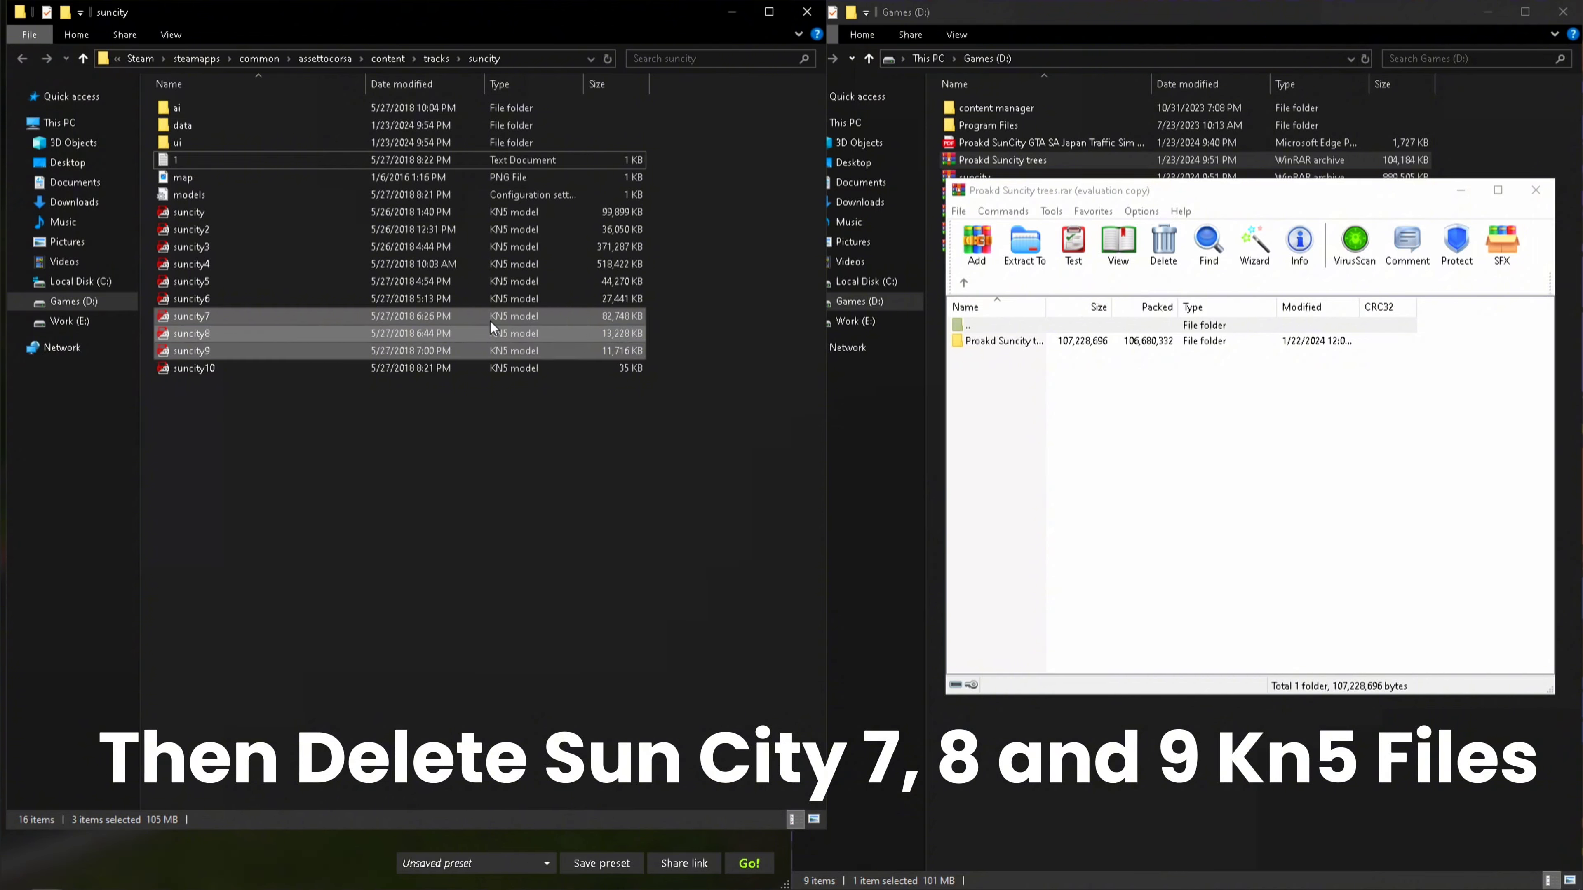
right_click(259, 328)
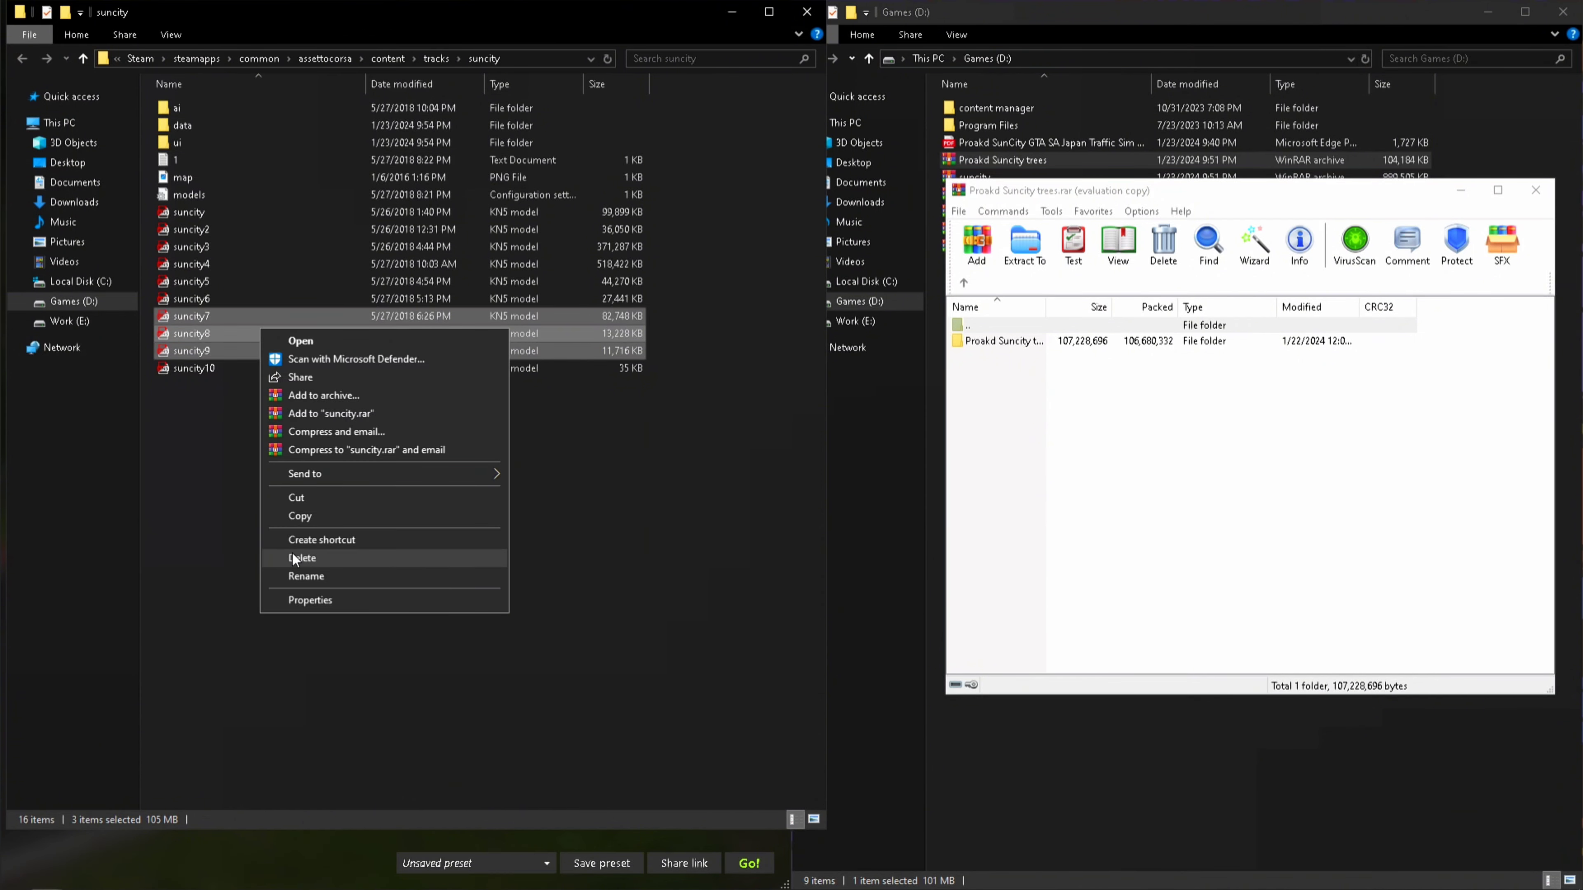
left_click(324, 563)
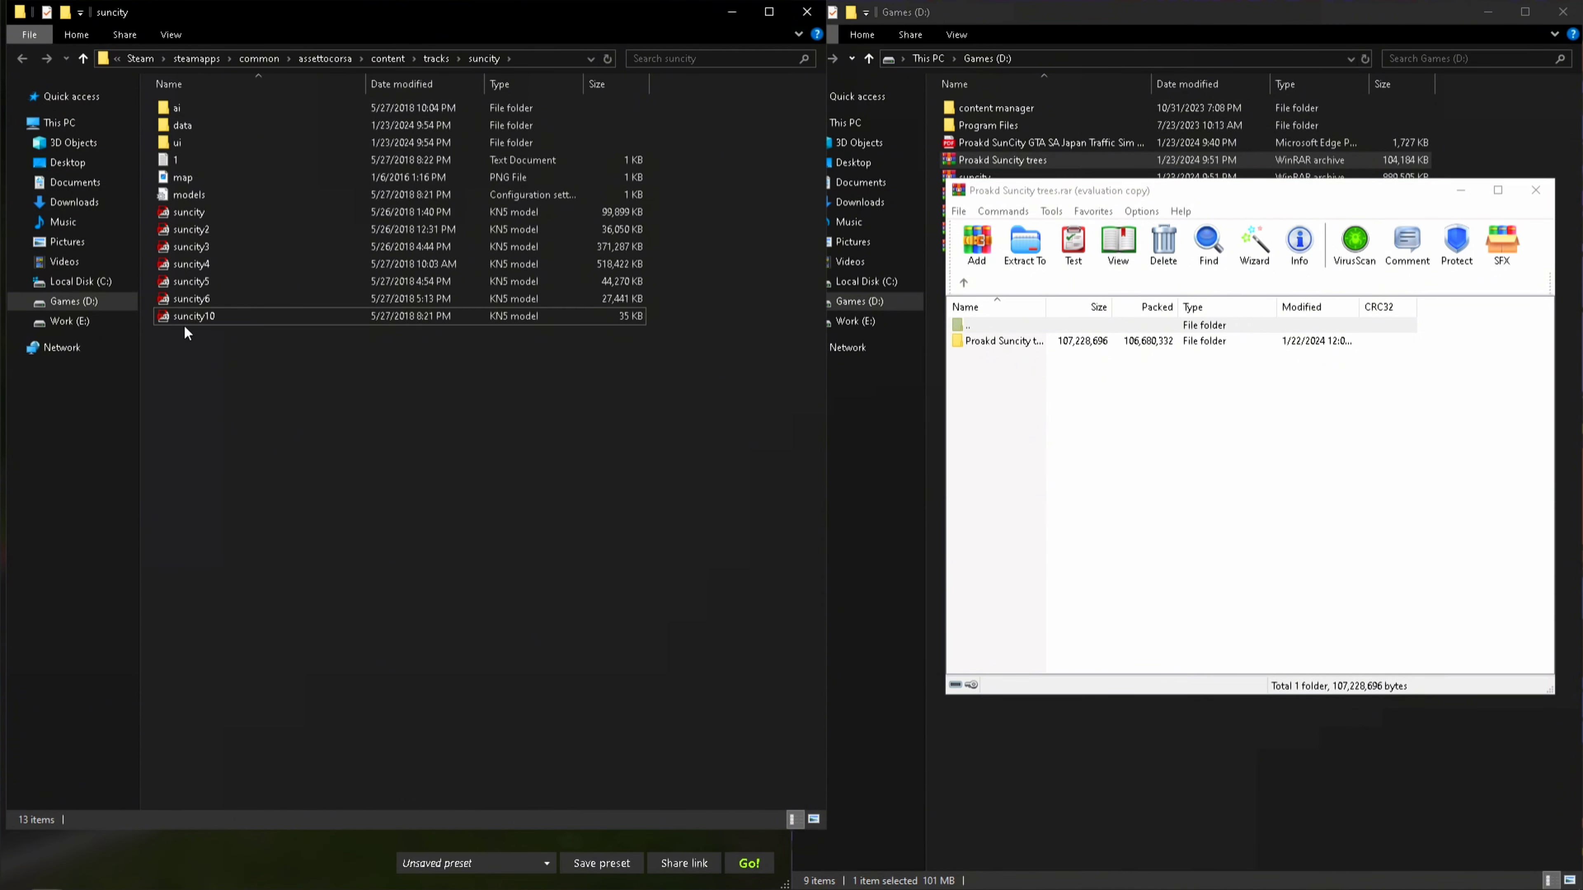
Copy the extension folder from the suncity folder in the Proakd Suncity trees archive into the suncity track folder
left_click(1176, 424)
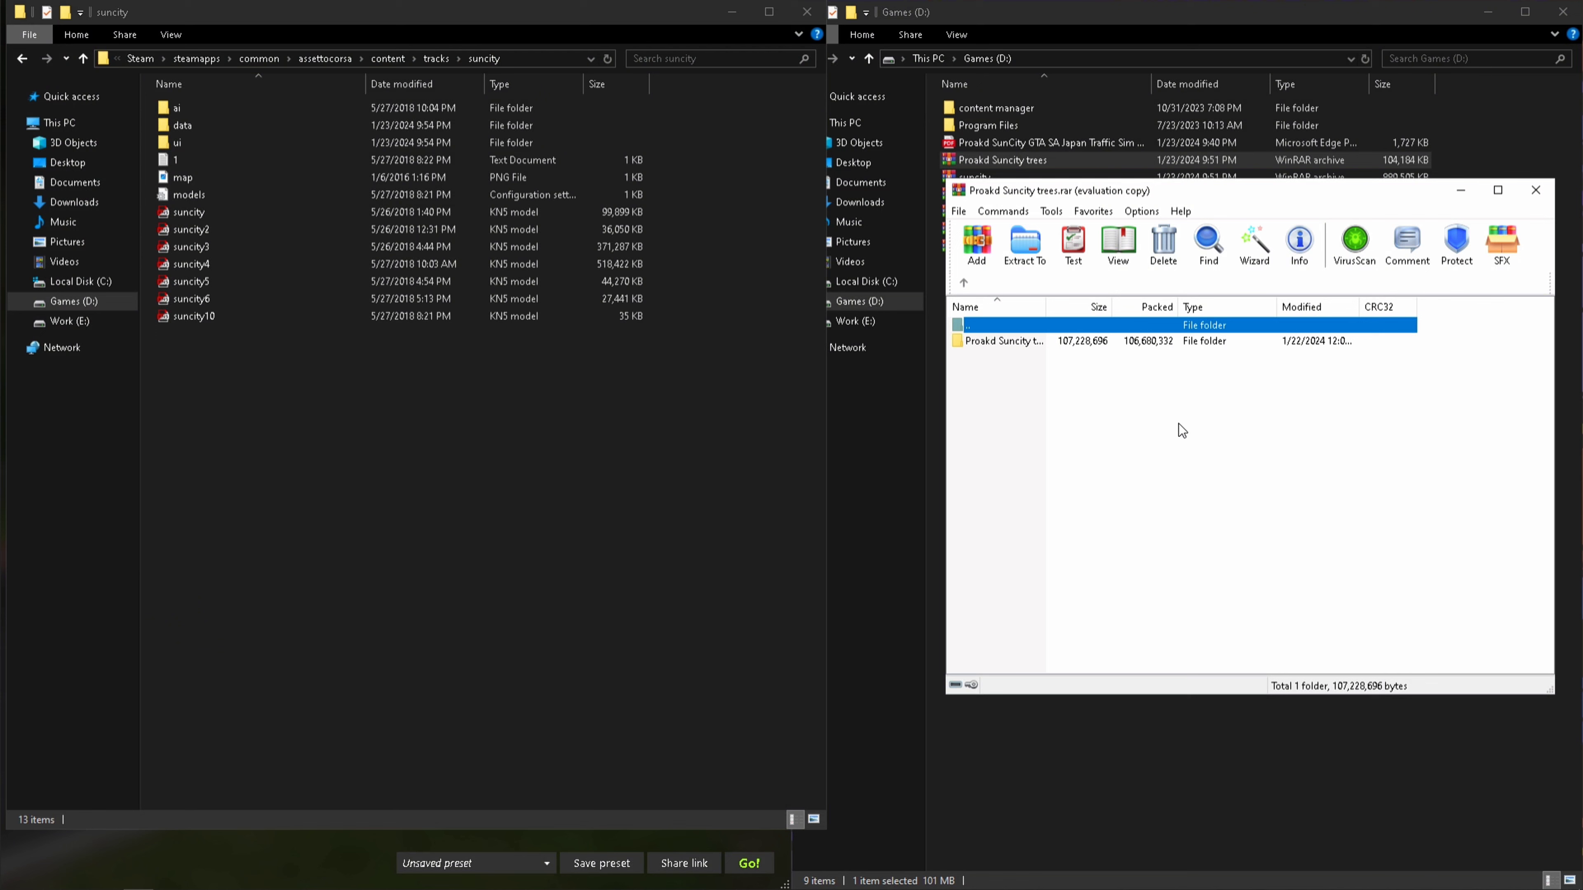
double_click(1020, 343)
double_click(977, 343)
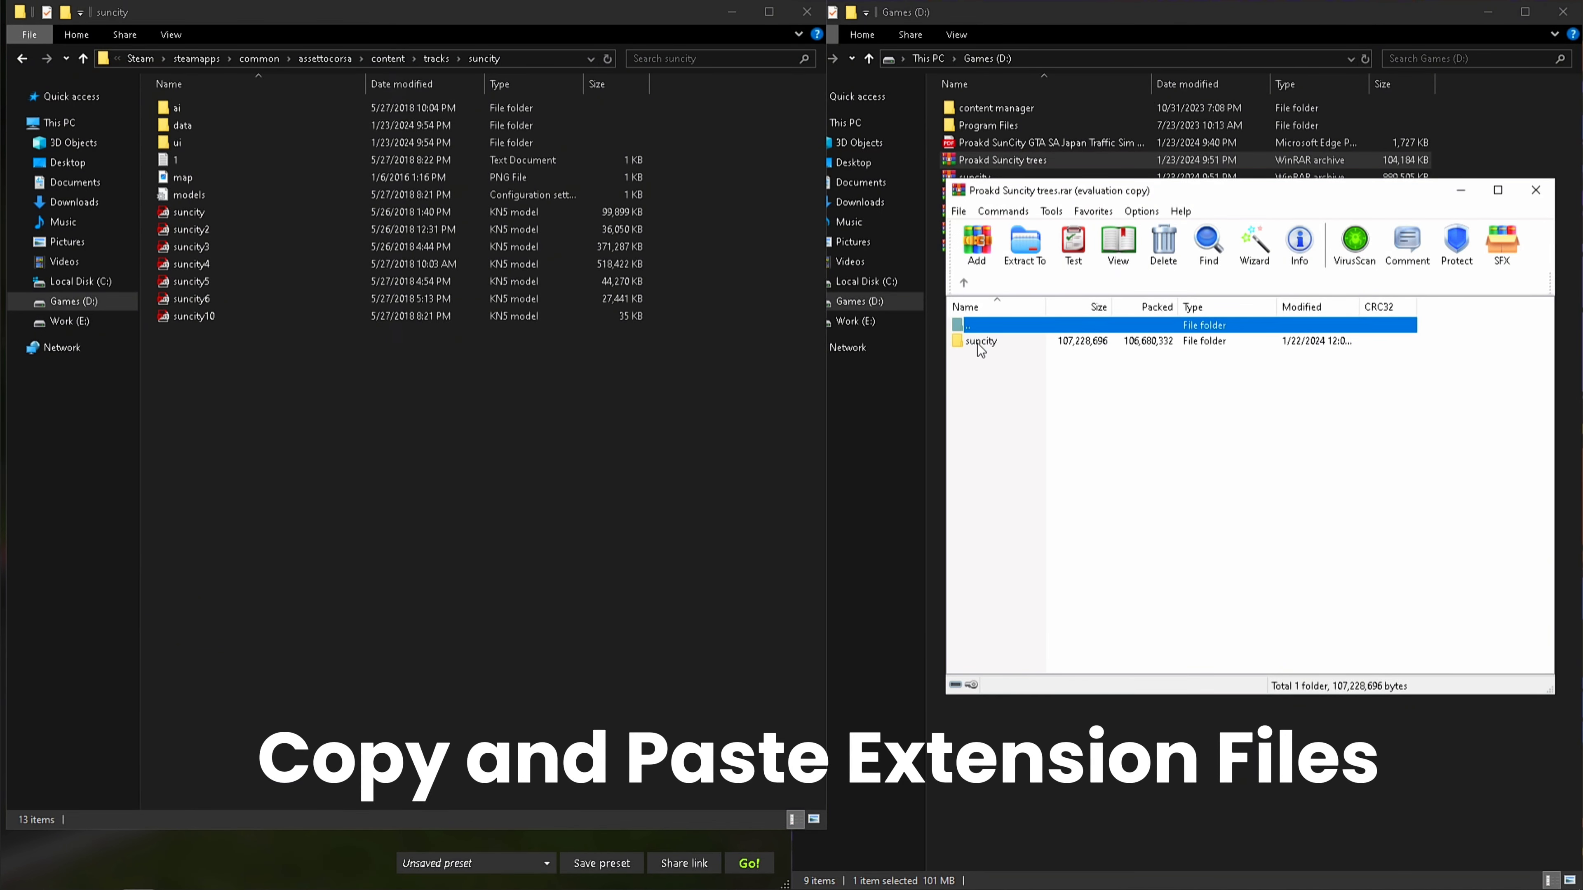
double_click(977, 344)
left_click(993, 344)
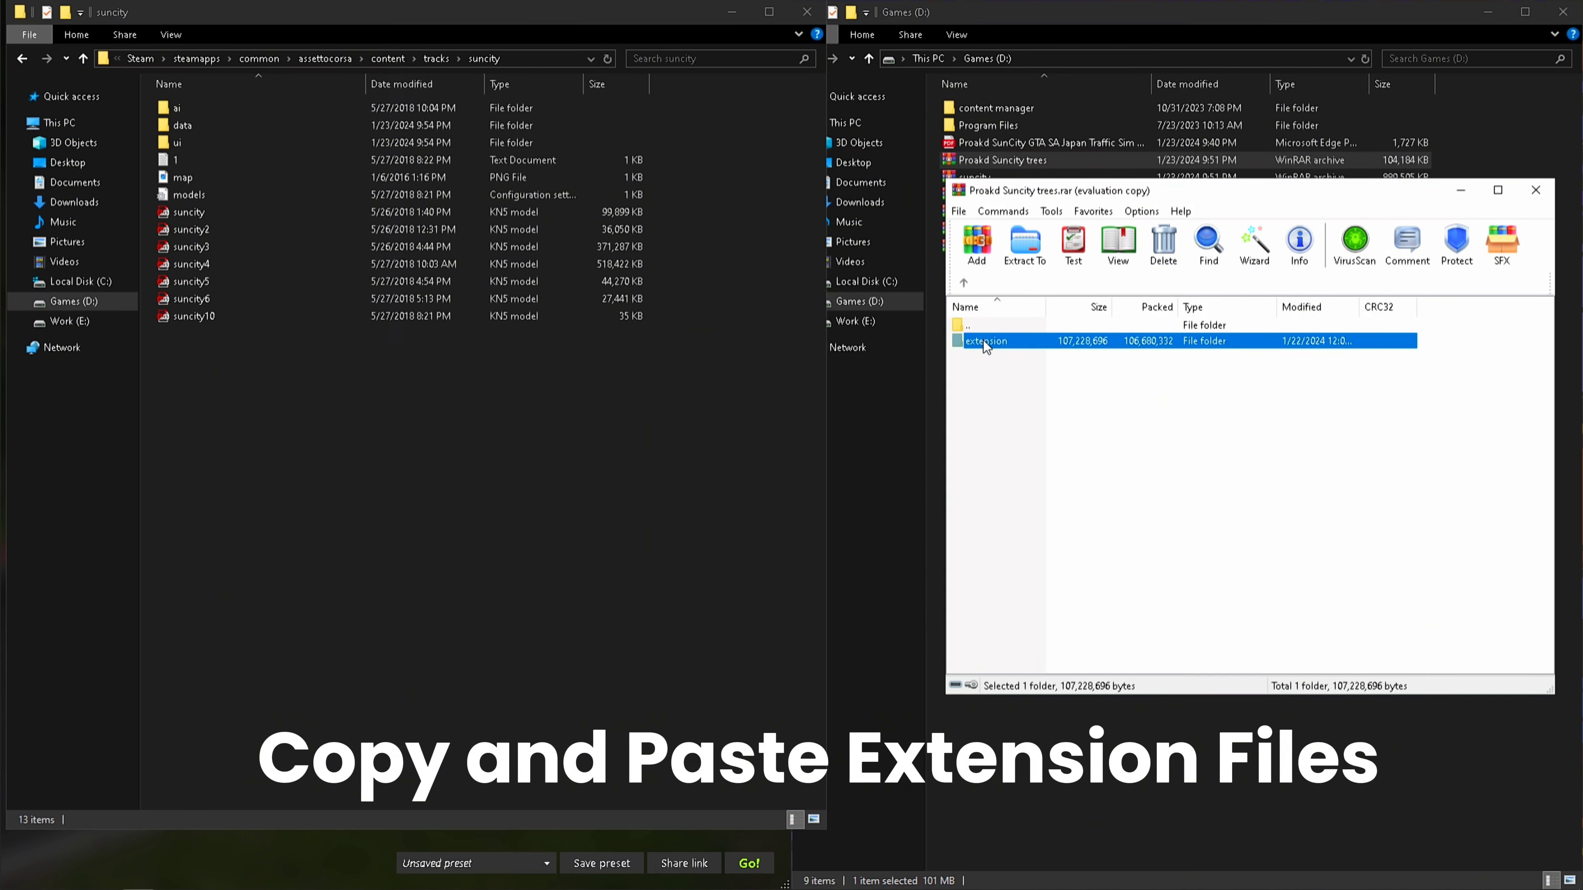
left_click_drag(983, 340, 437, 550)
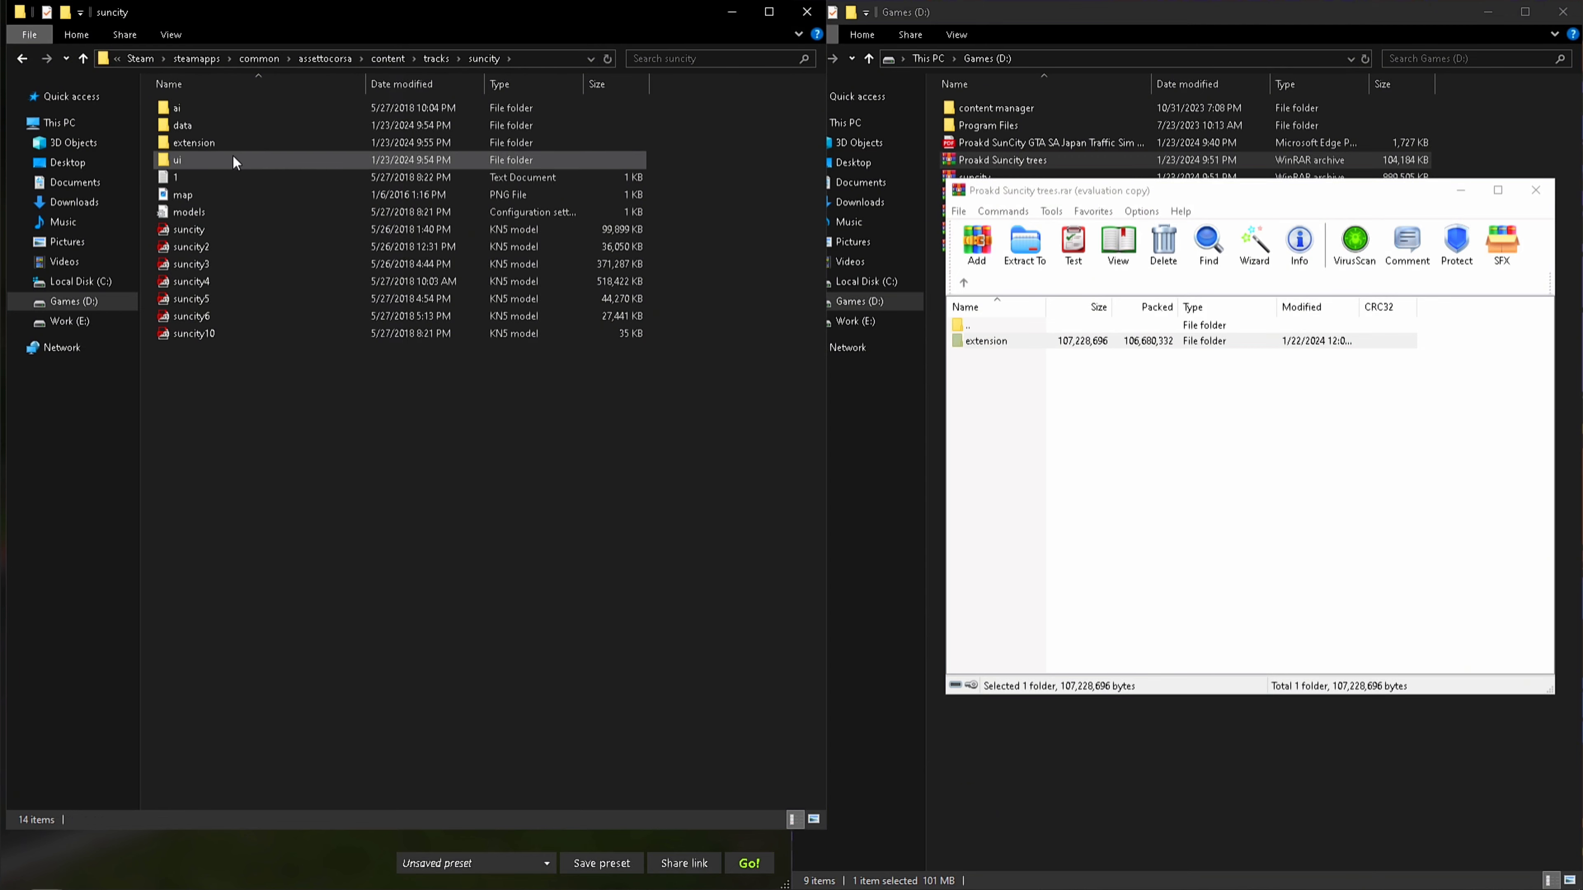
Check the contents of the extension folder in the suncity track folder and return to the track folder
double_click(222, 143)
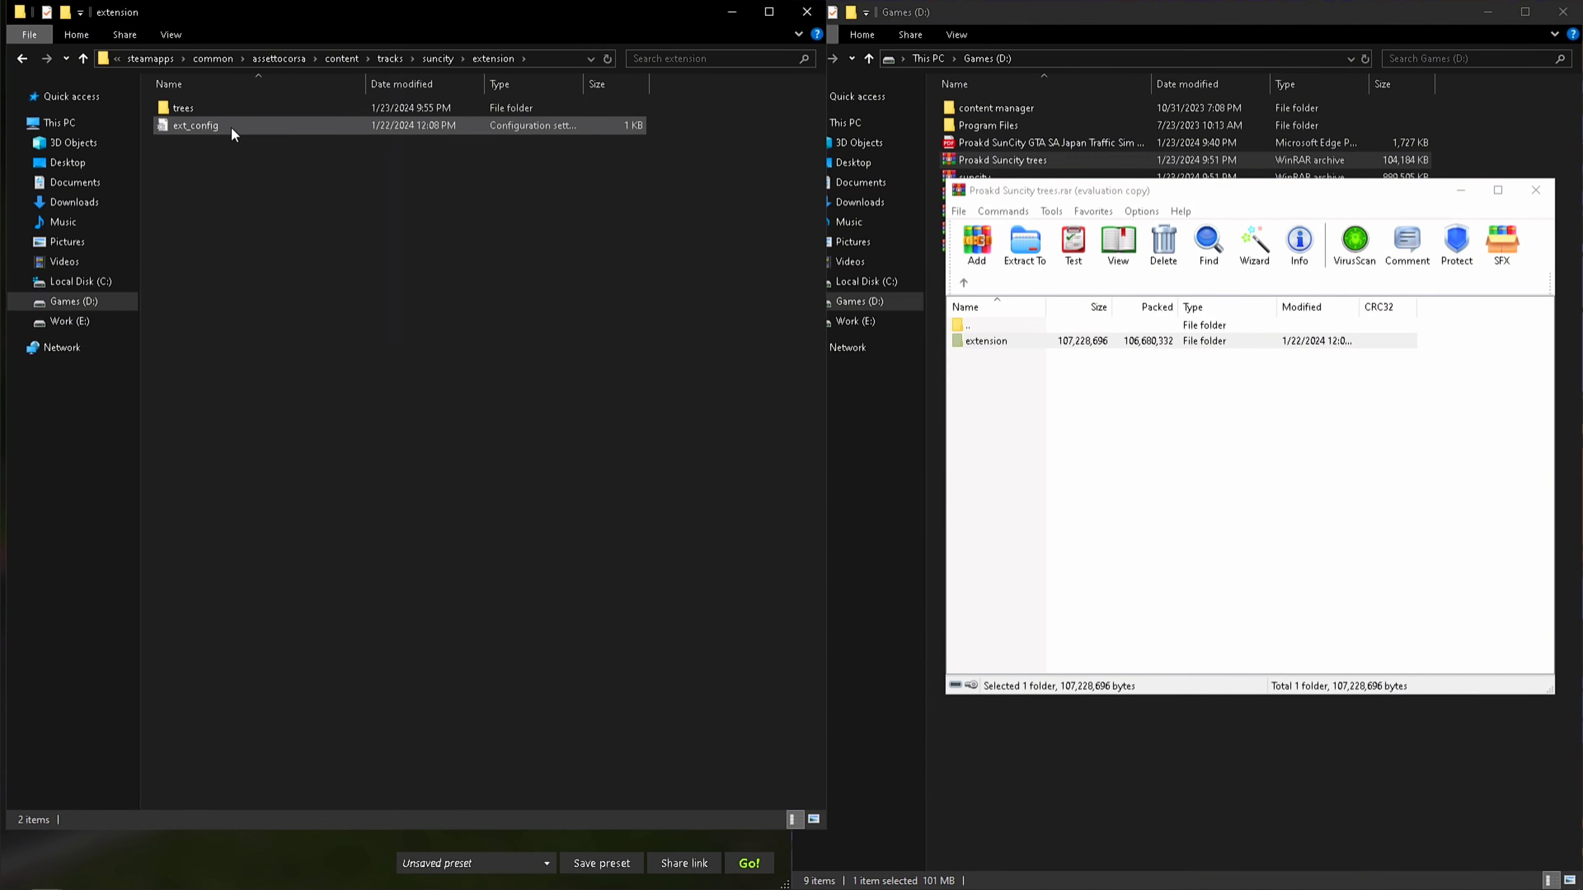
left_click(90, 59)
left_click(239, 865)
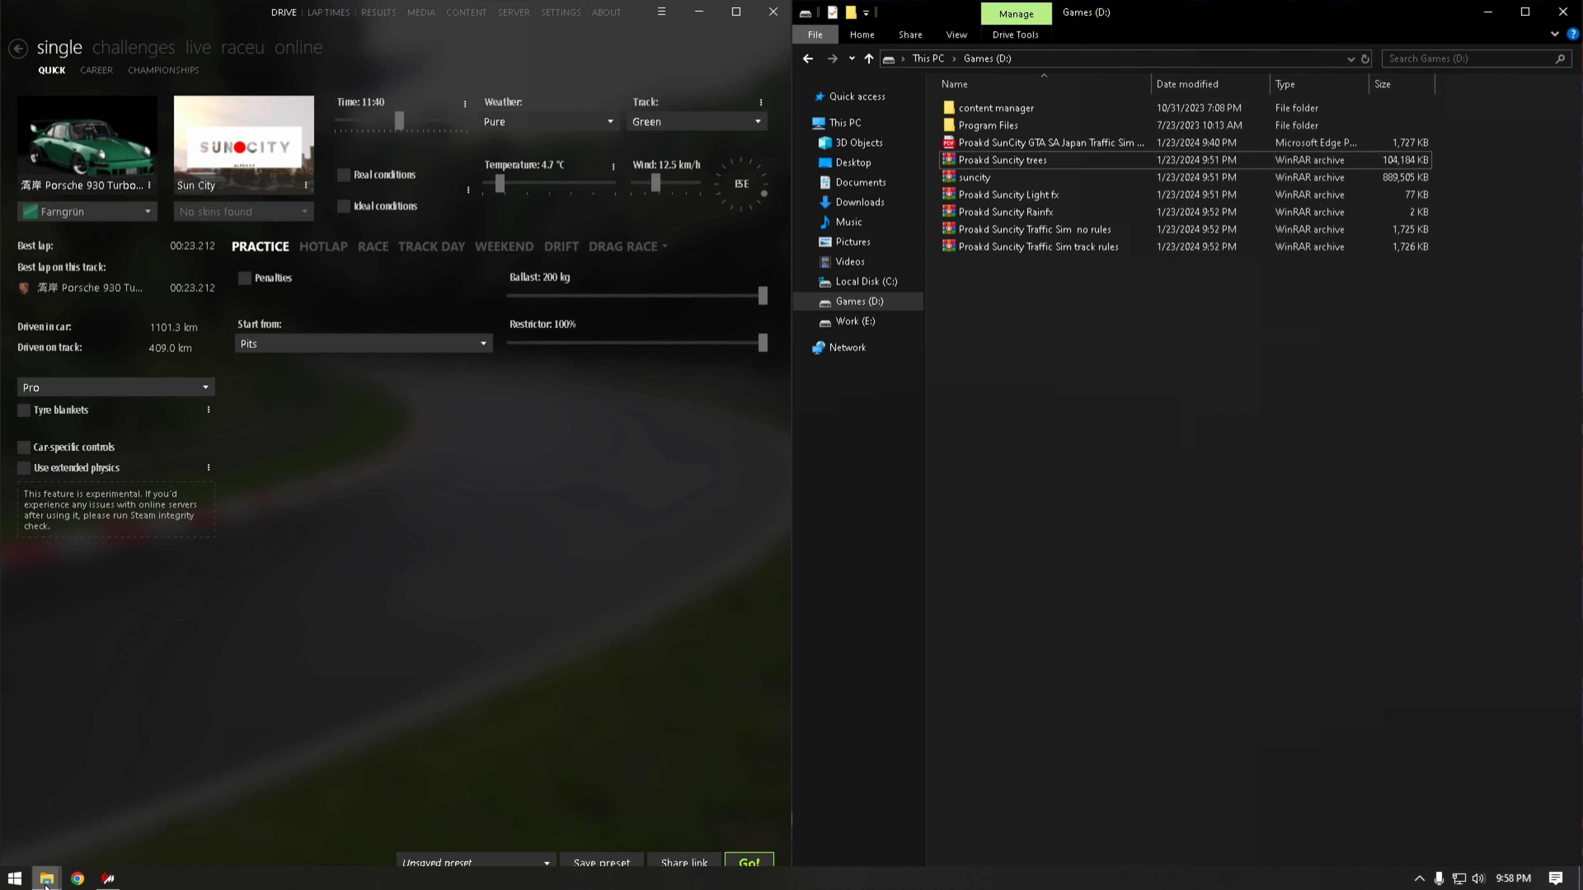
mouse_move(46, 879)
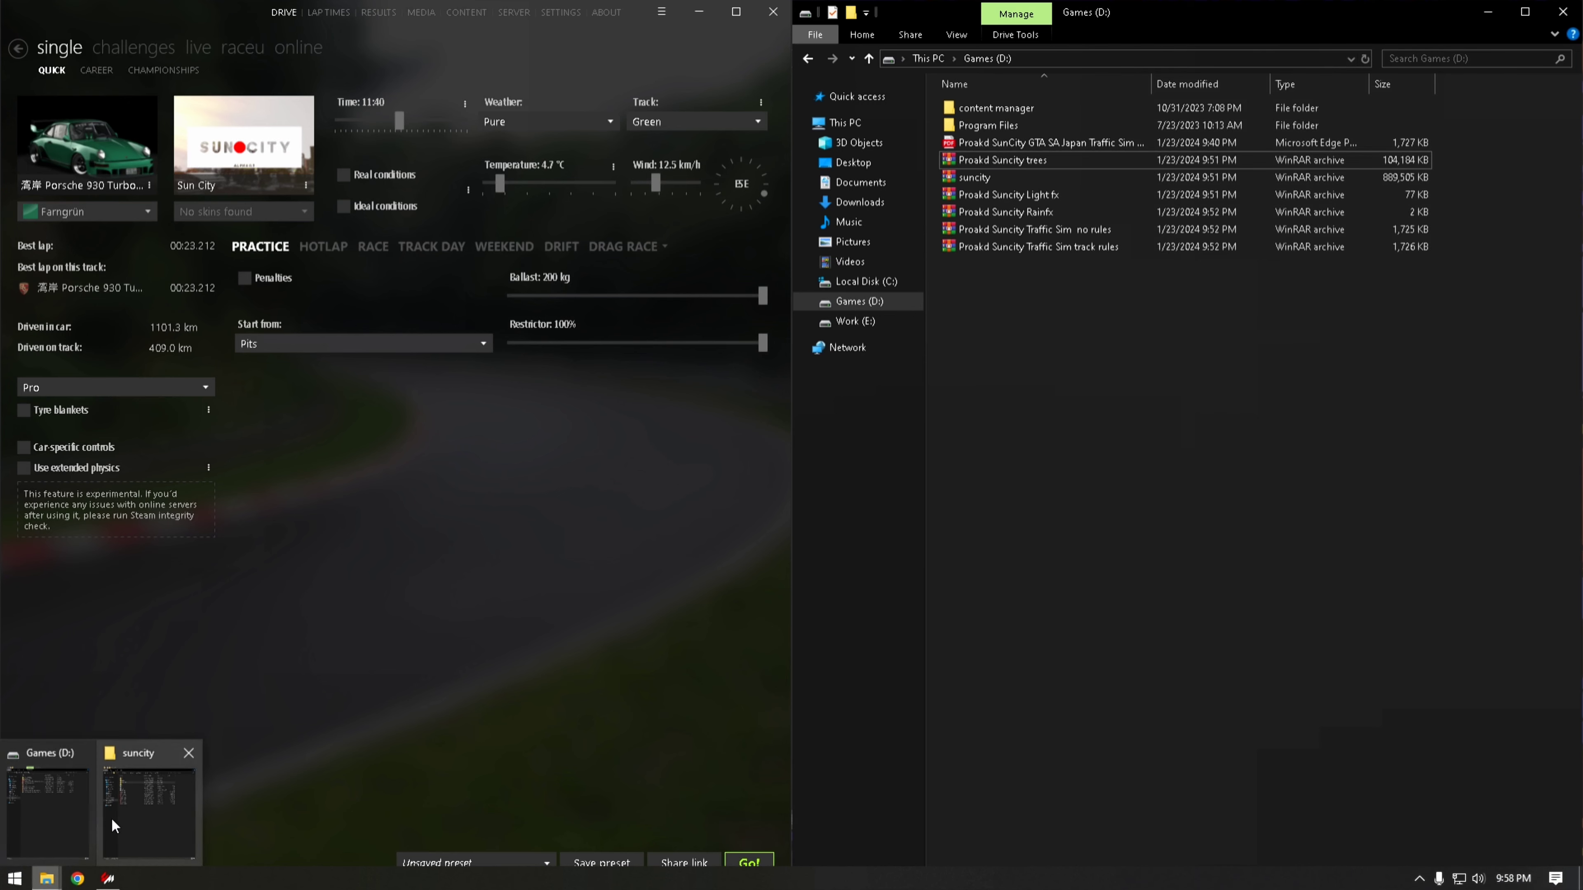
left_click(113, 826)
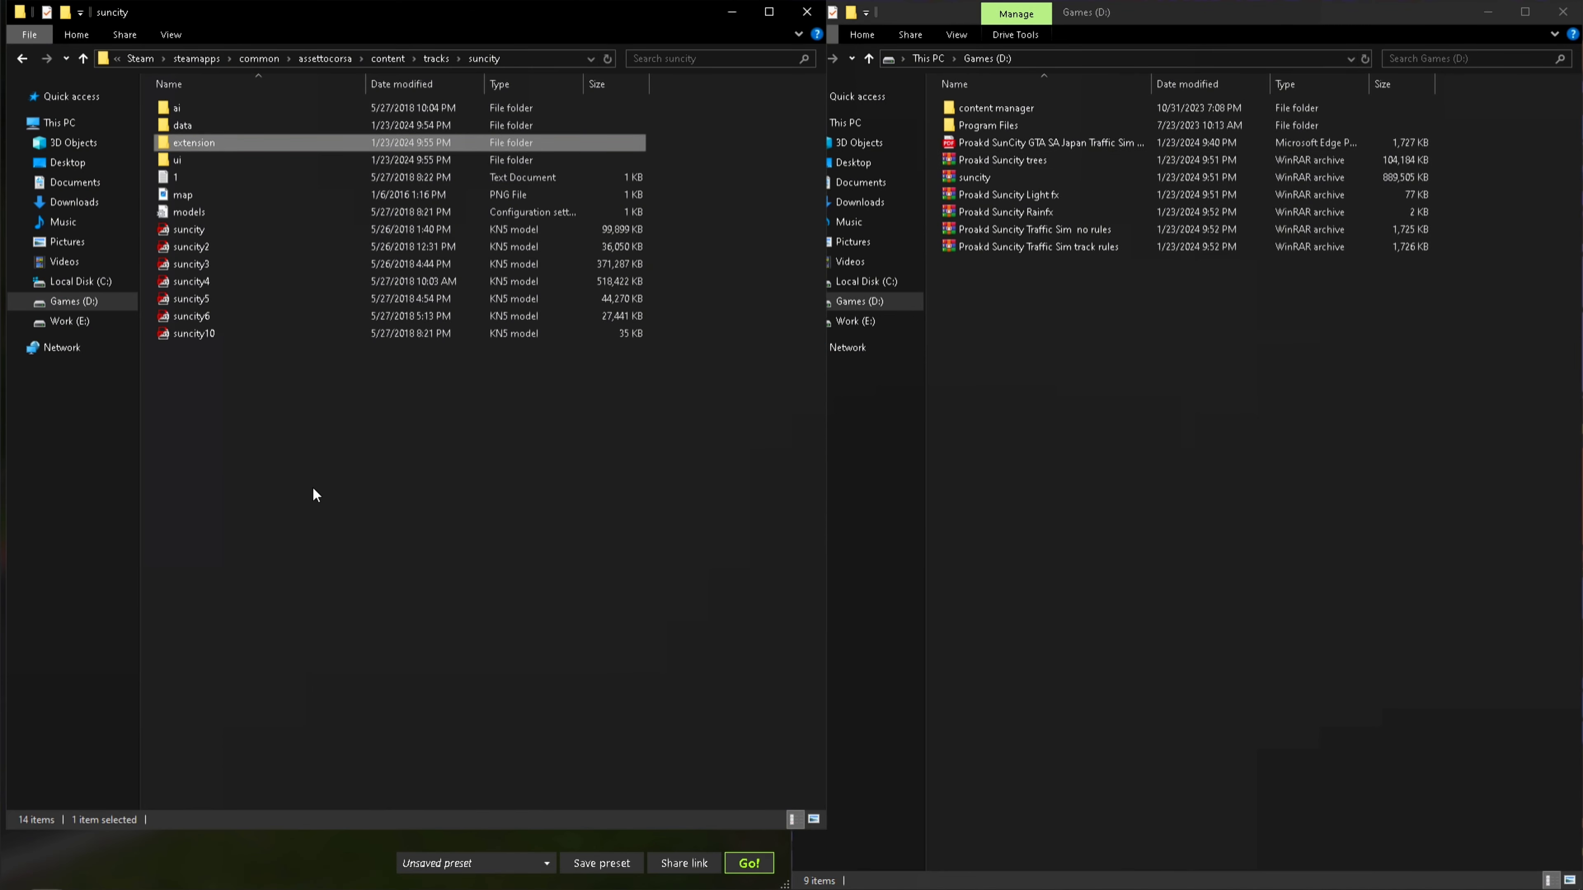
left_click(273, 459)
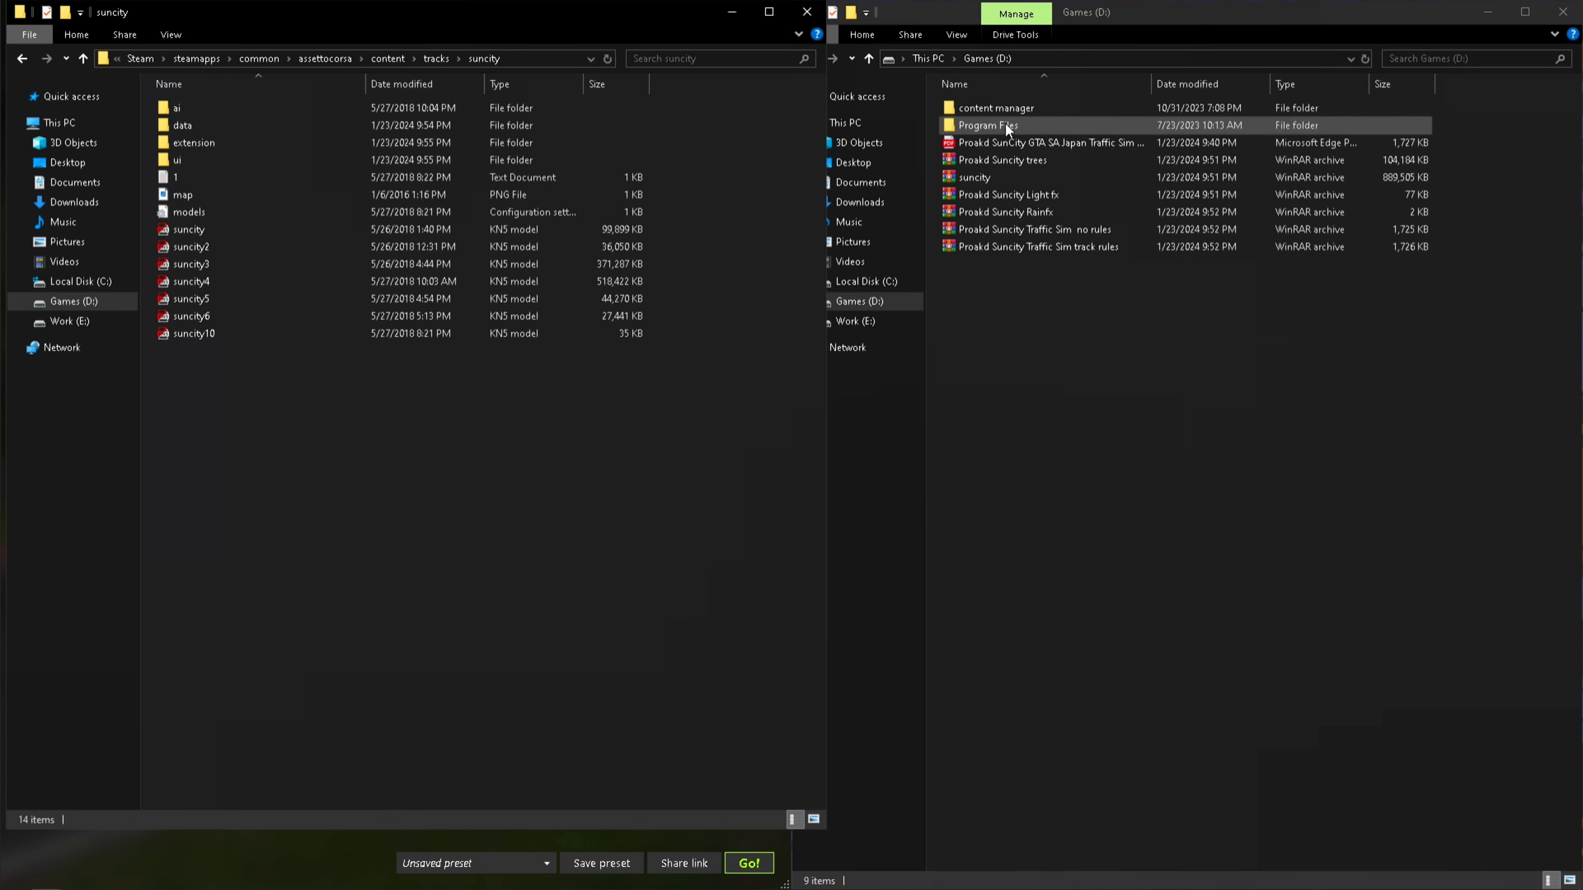
Open ext_config.ini from the suncity folder in the Proakd Suncity Light fx archive and place it over the Games (D:) window
double_click(1034, 195)
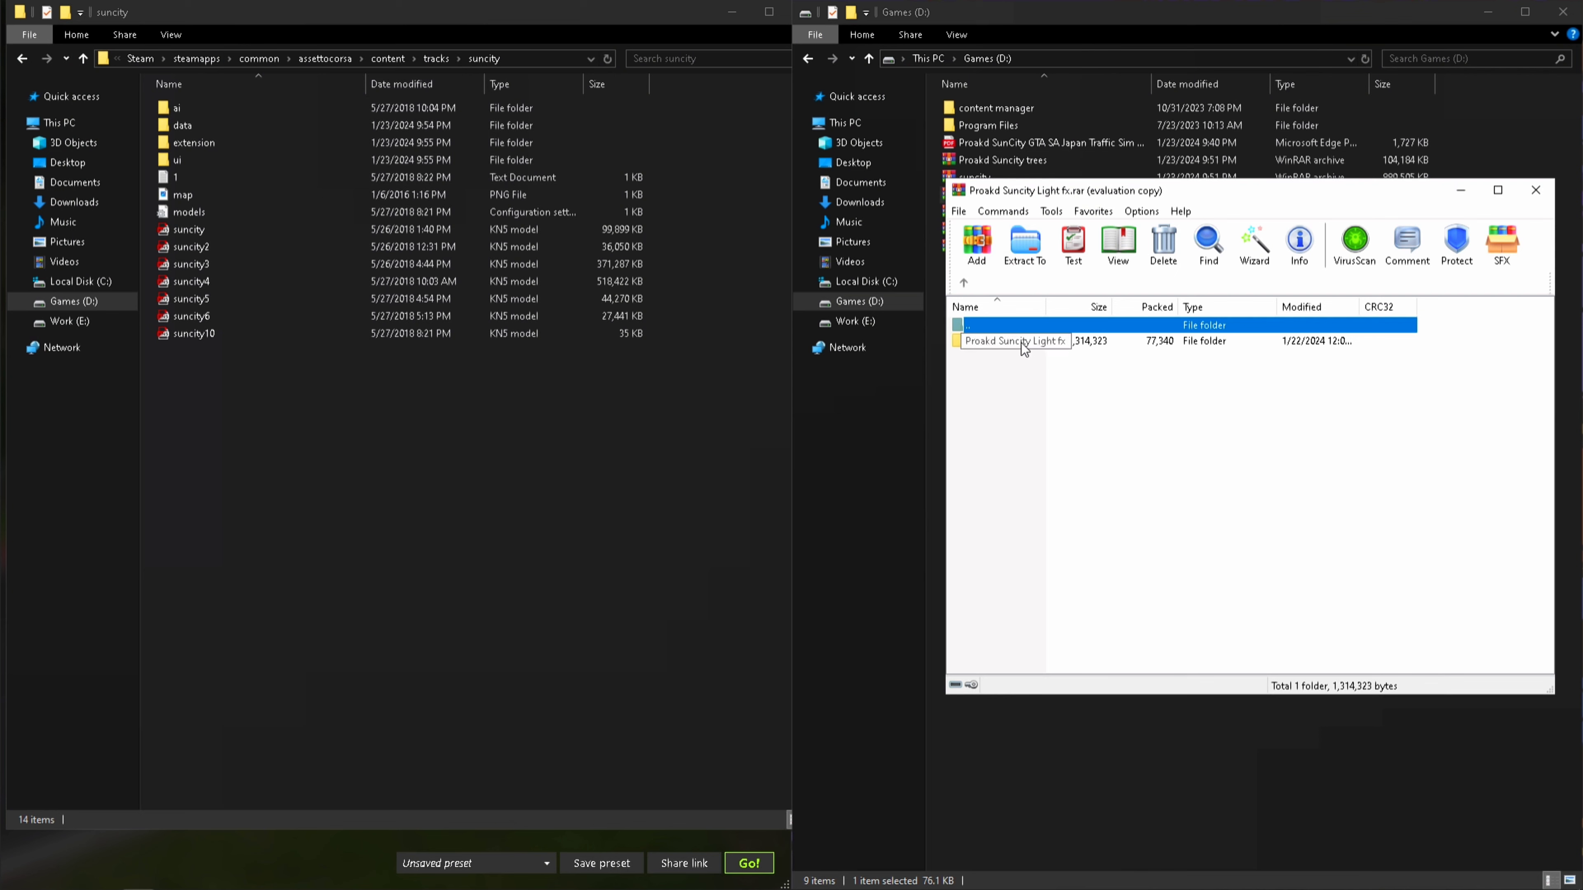
left_click(1376, 377)
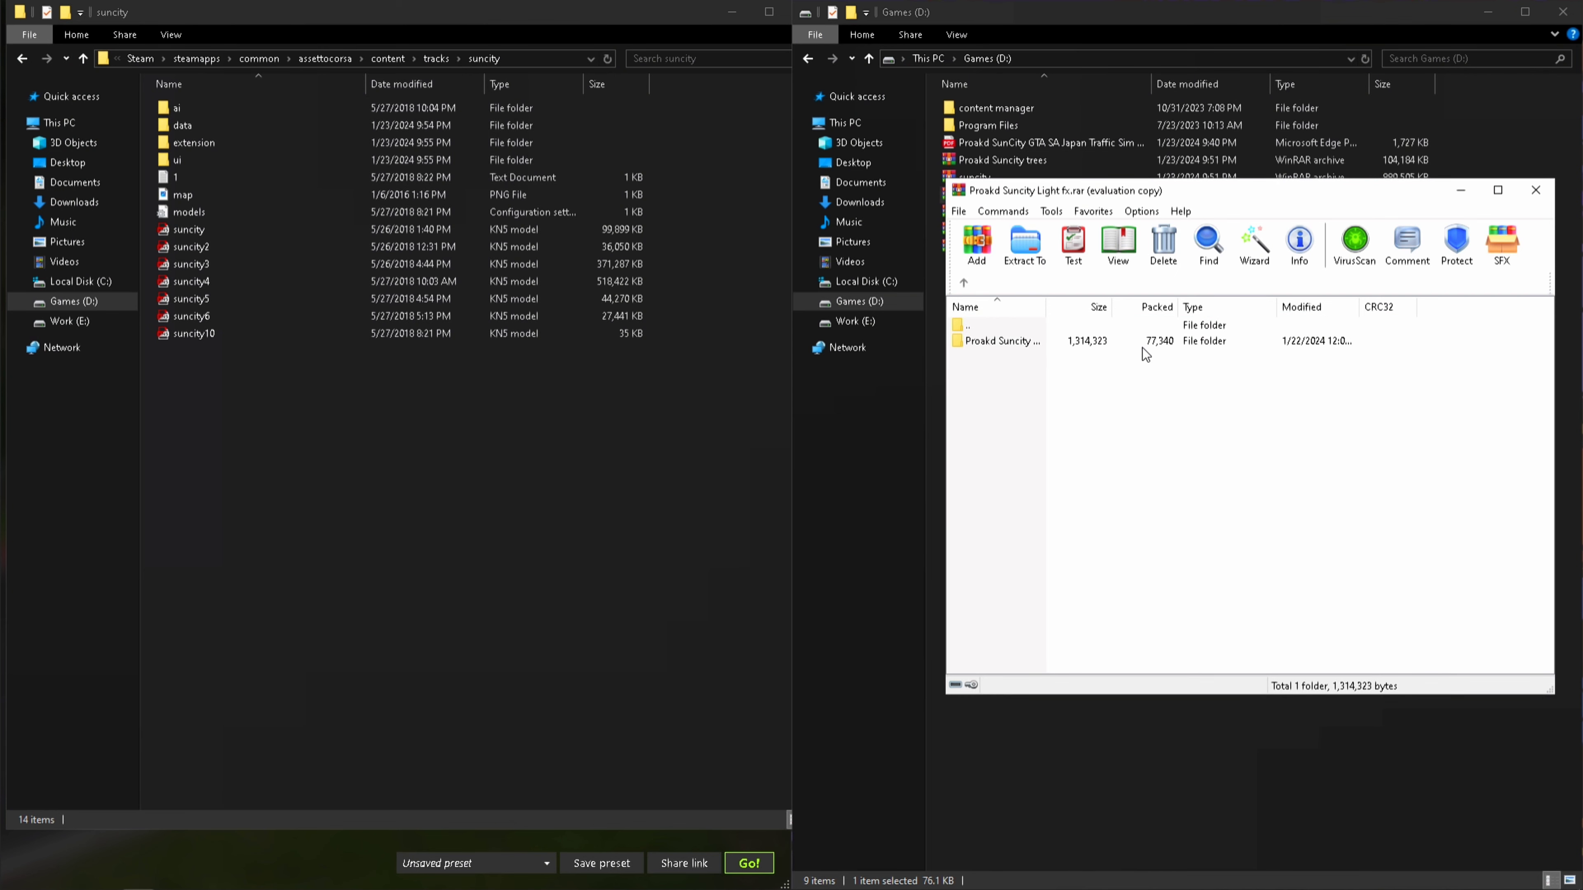
double_click(1066, 343)
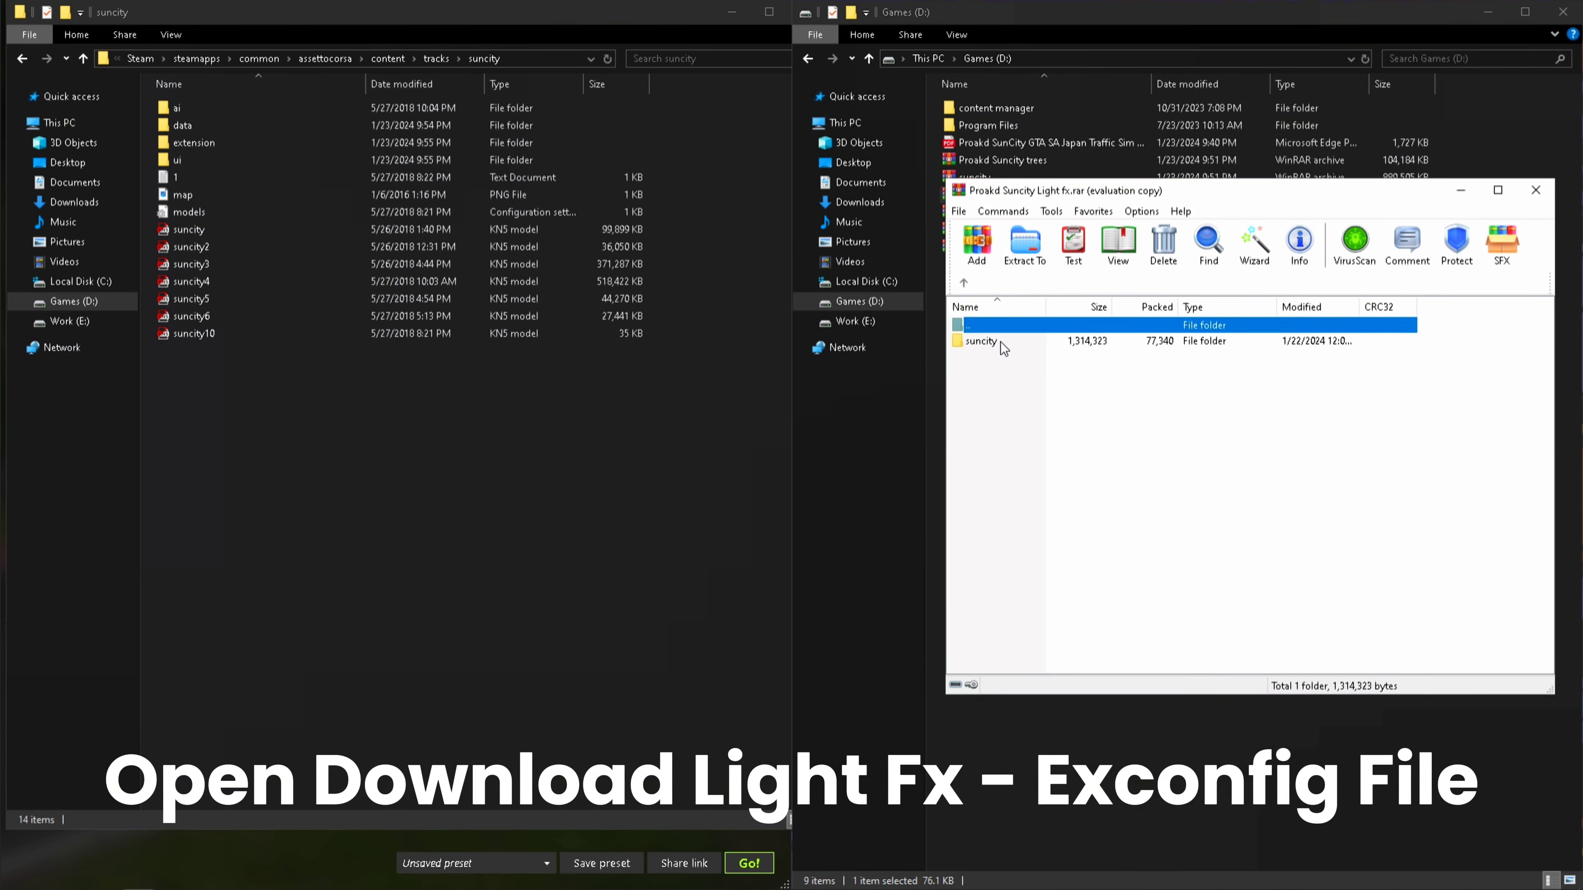
double_click(1000, 342)
double_click(1000, 342)
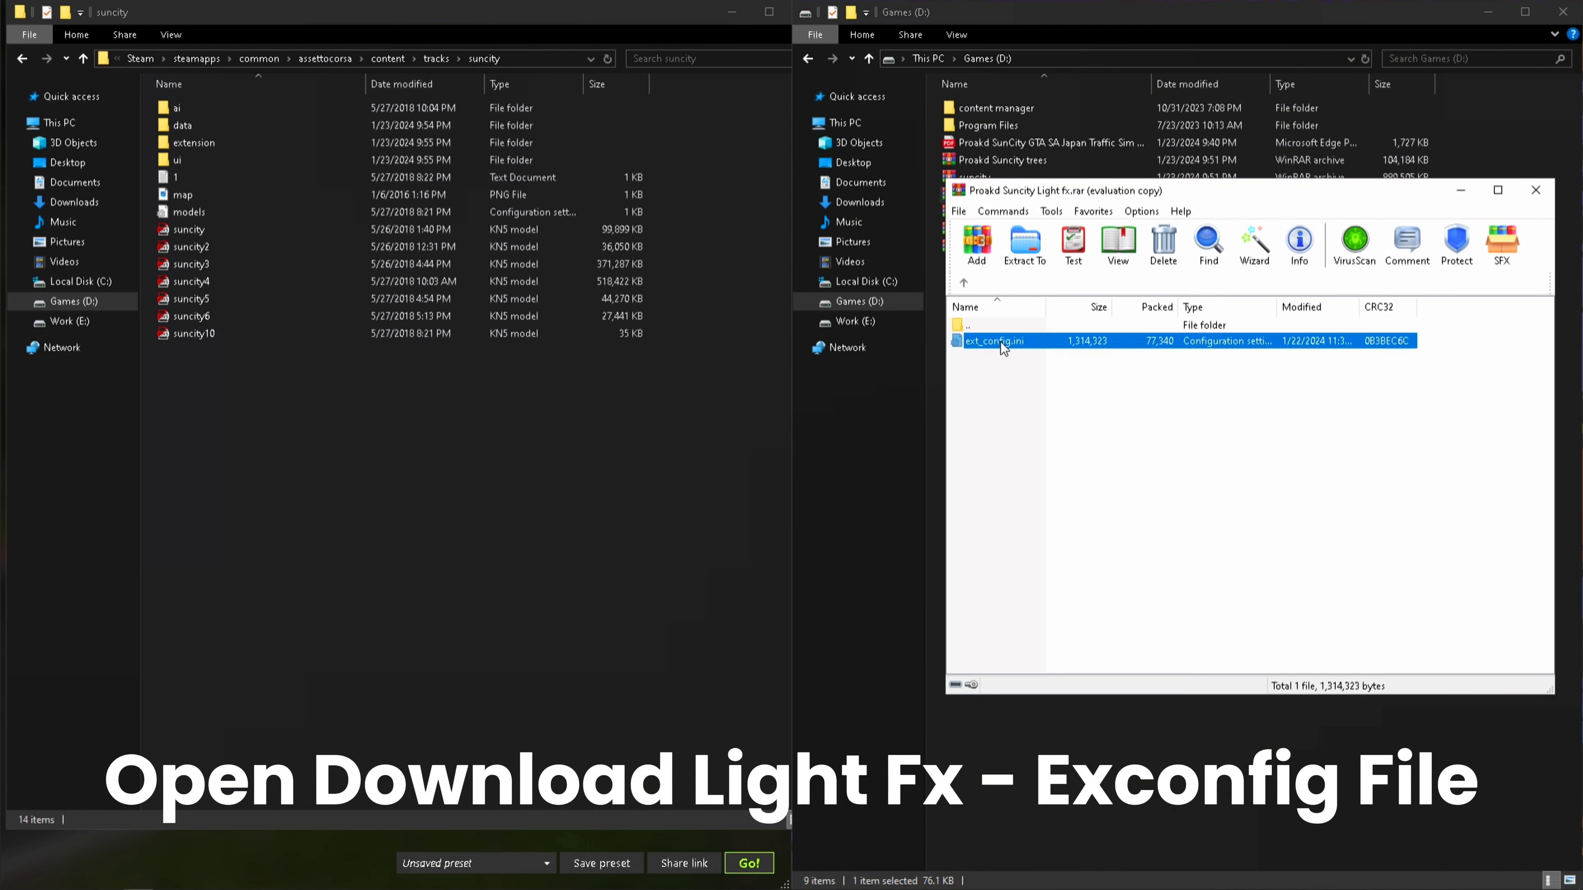
left_click_drag(611, 112, 1130, 102)
Open ext_config from the track's extension folder and place it beside the Light fx ext_config
double_click(224, 138)
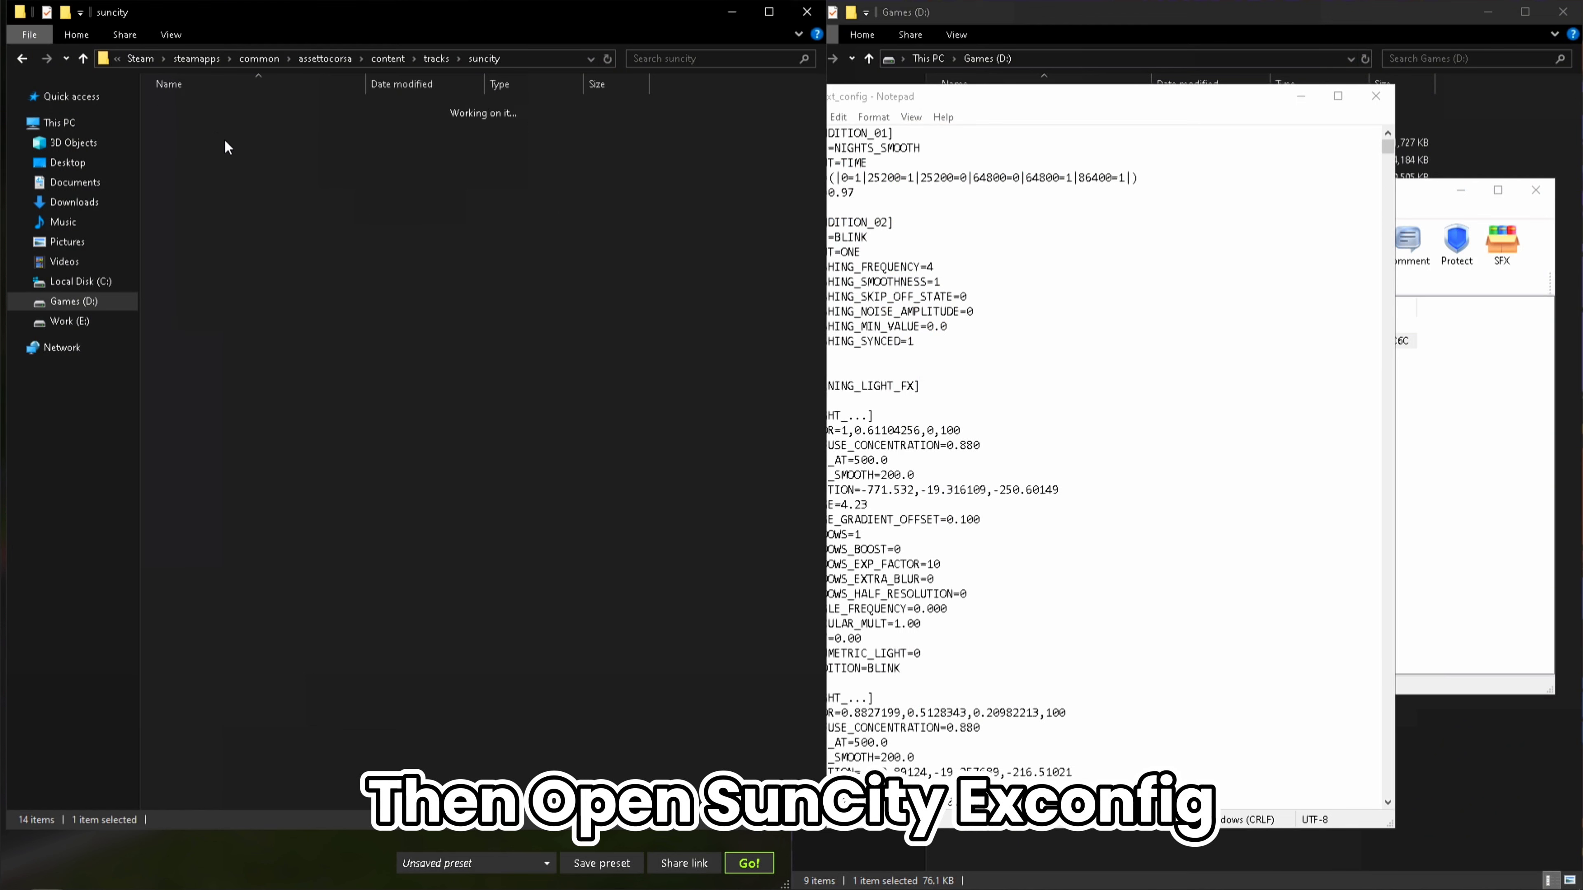
double_click(223, 124)
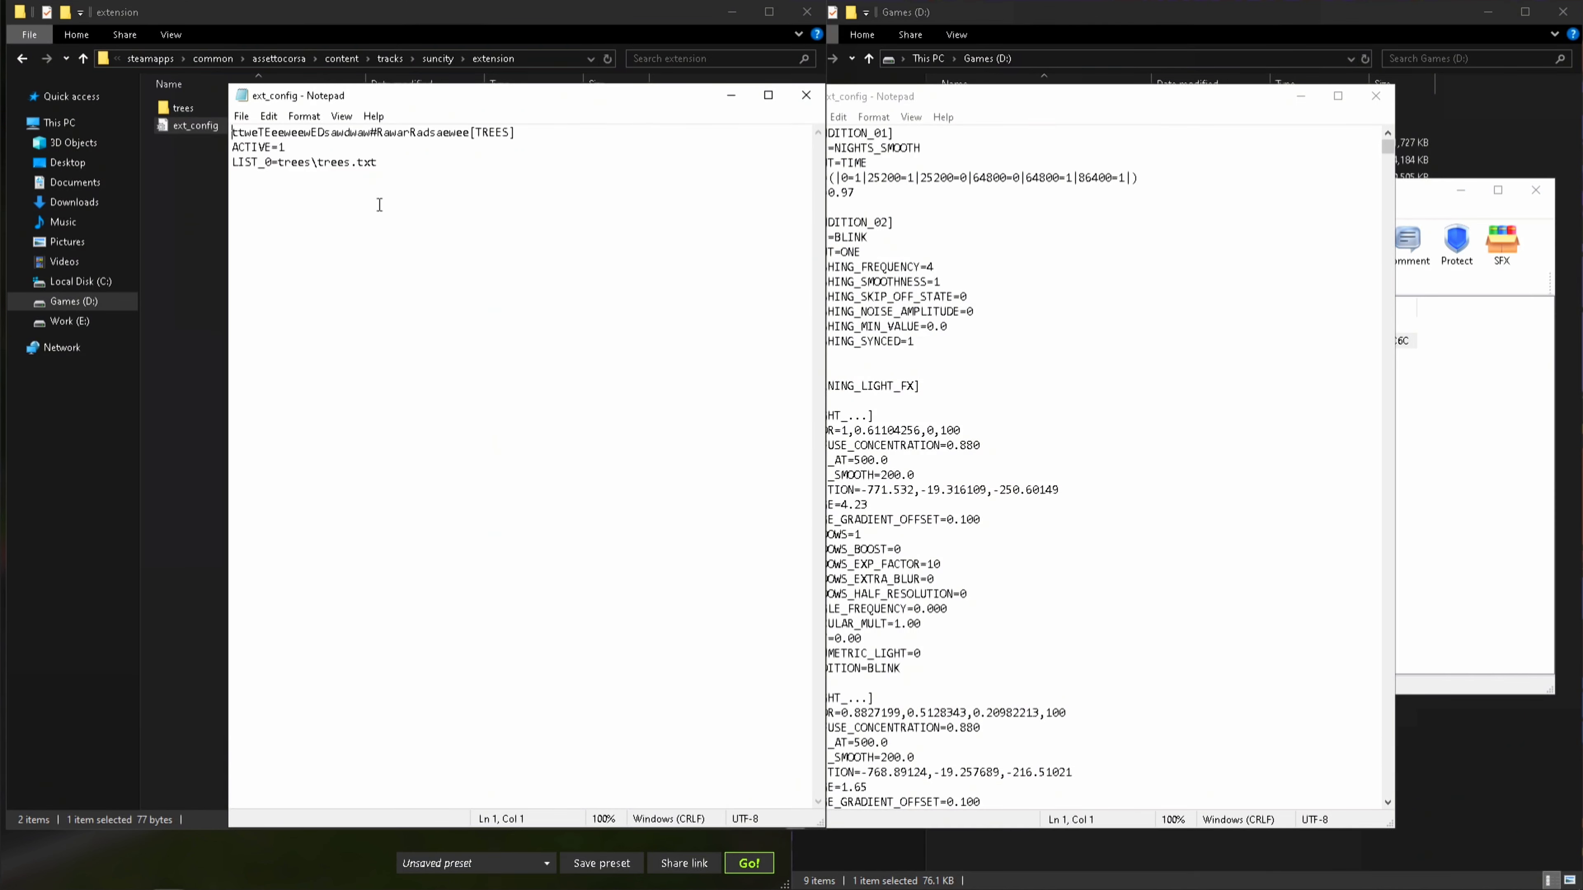
left_click_drag(492, 95, 366, 87)
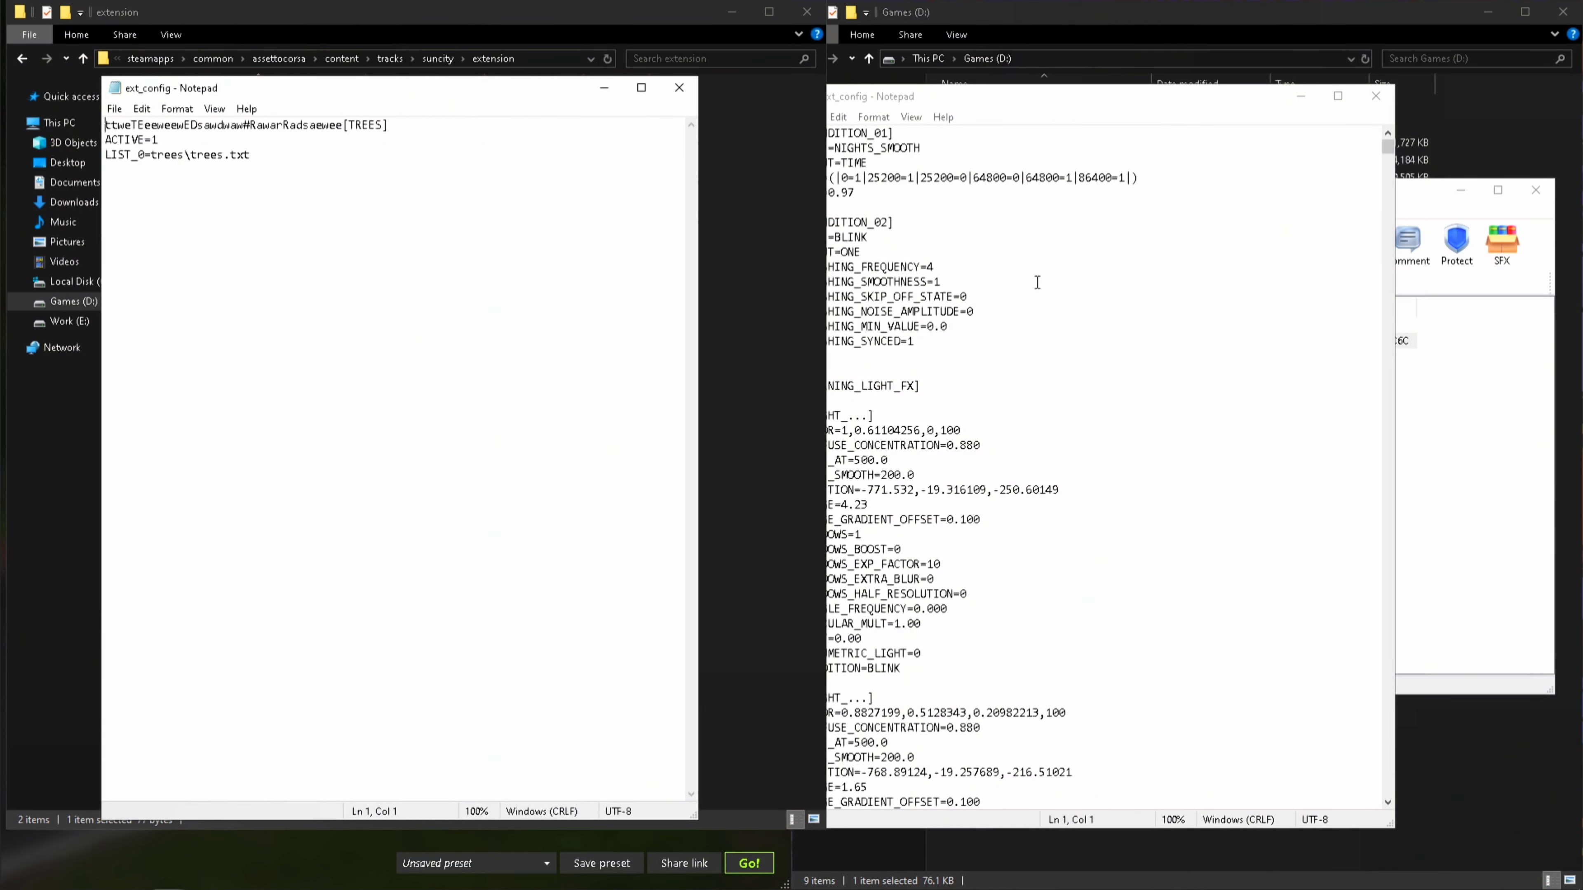
Copy the entire Light fx config text below the LIST_0=trees\trees.txt line of the track's ext_config and save the file
left_click(1040, 306)
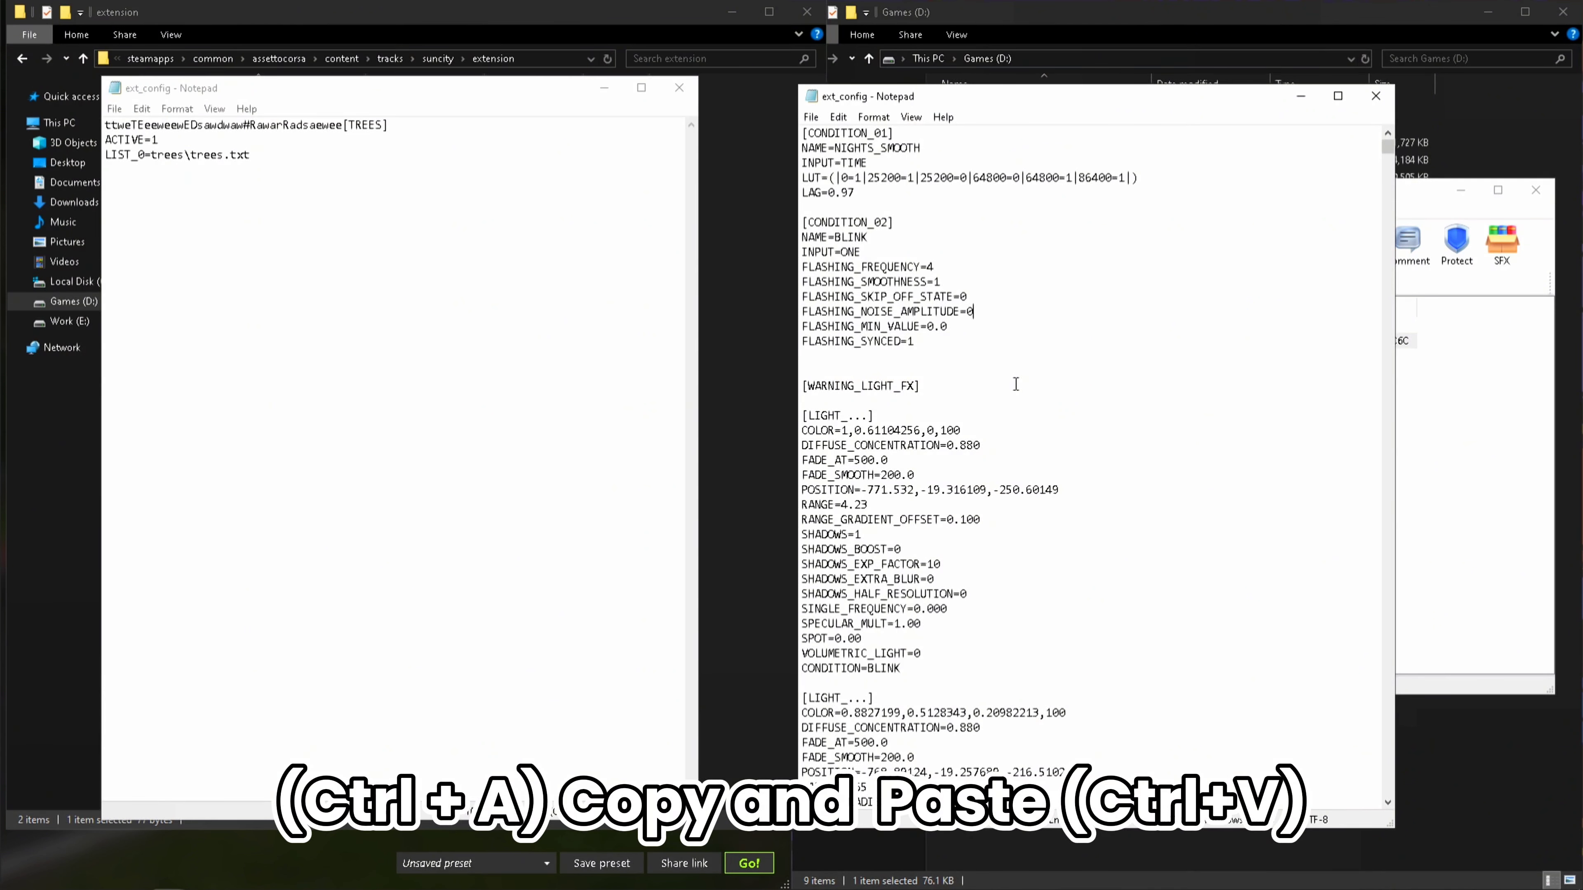
key("ctrl+a")
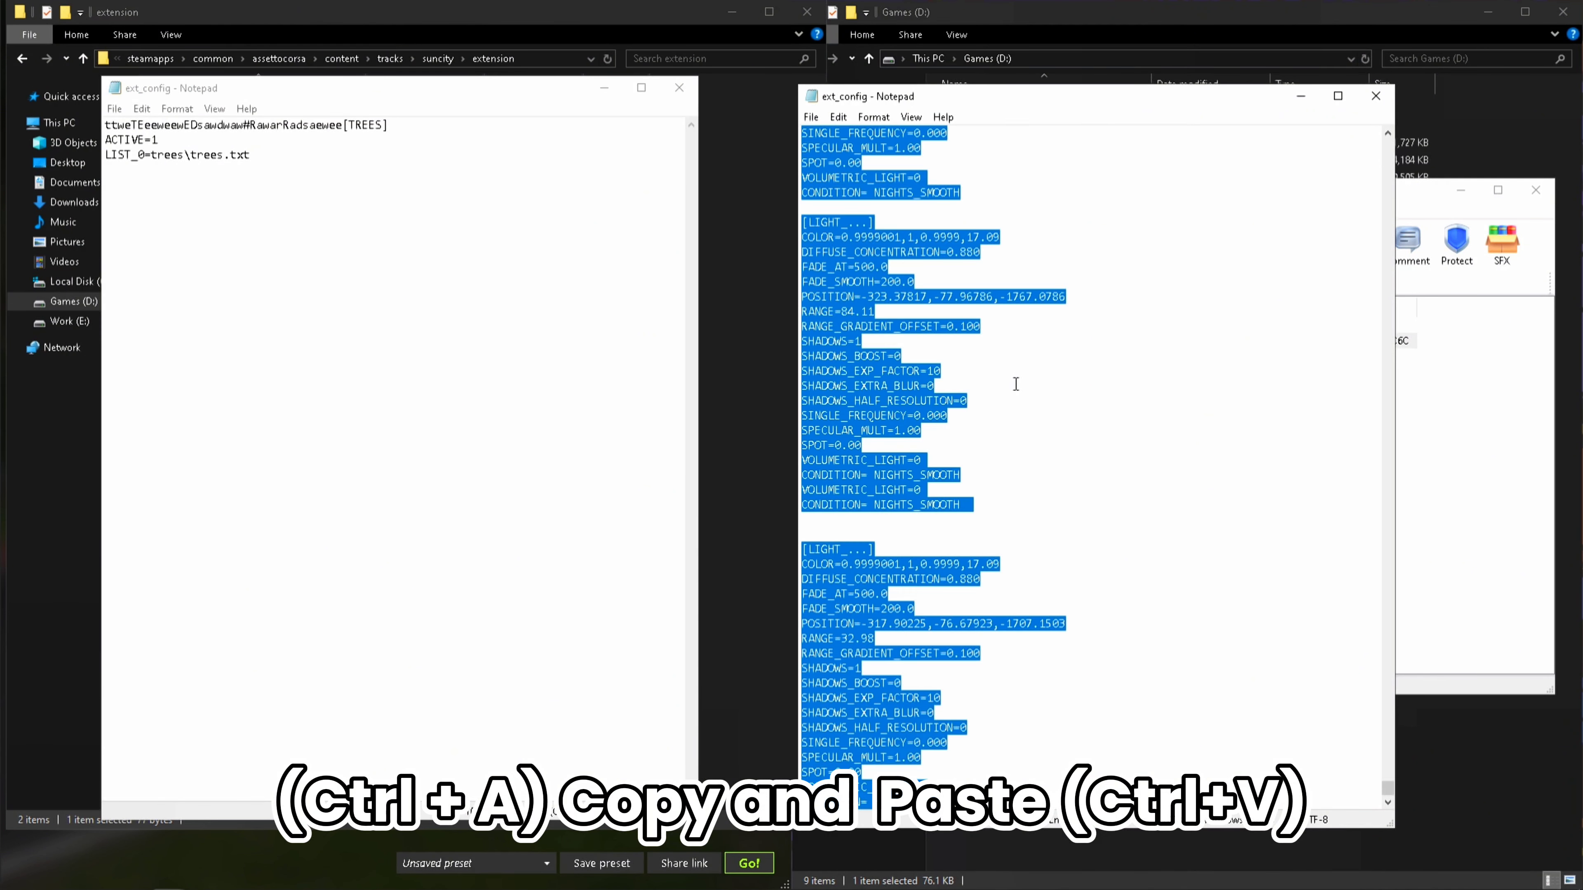
left_click(303, 157)
key("Return")
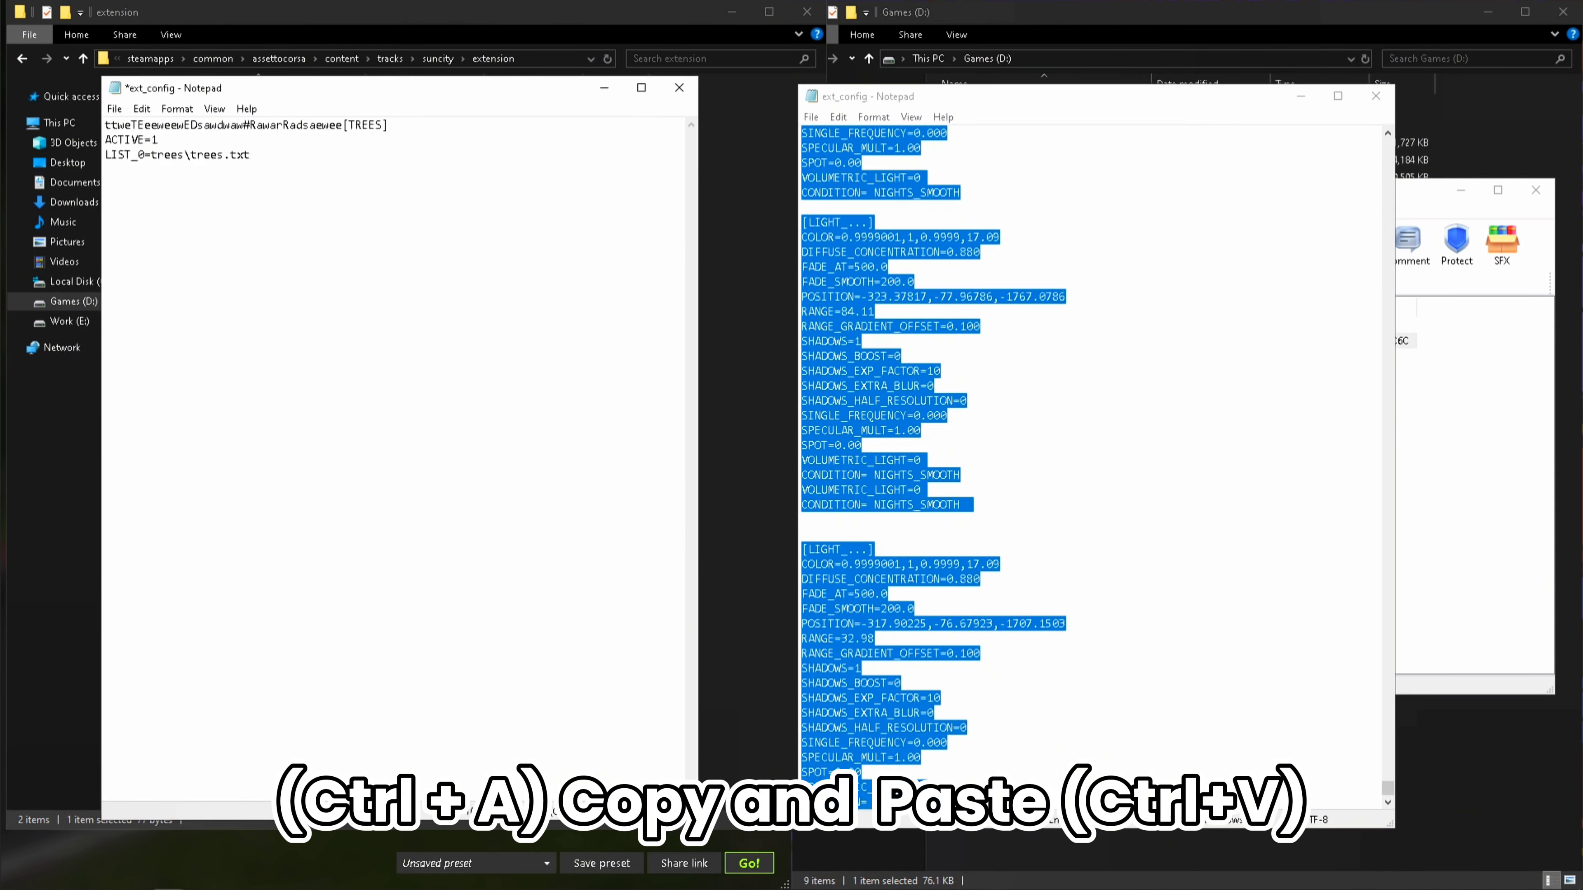
key("ctrl+v")
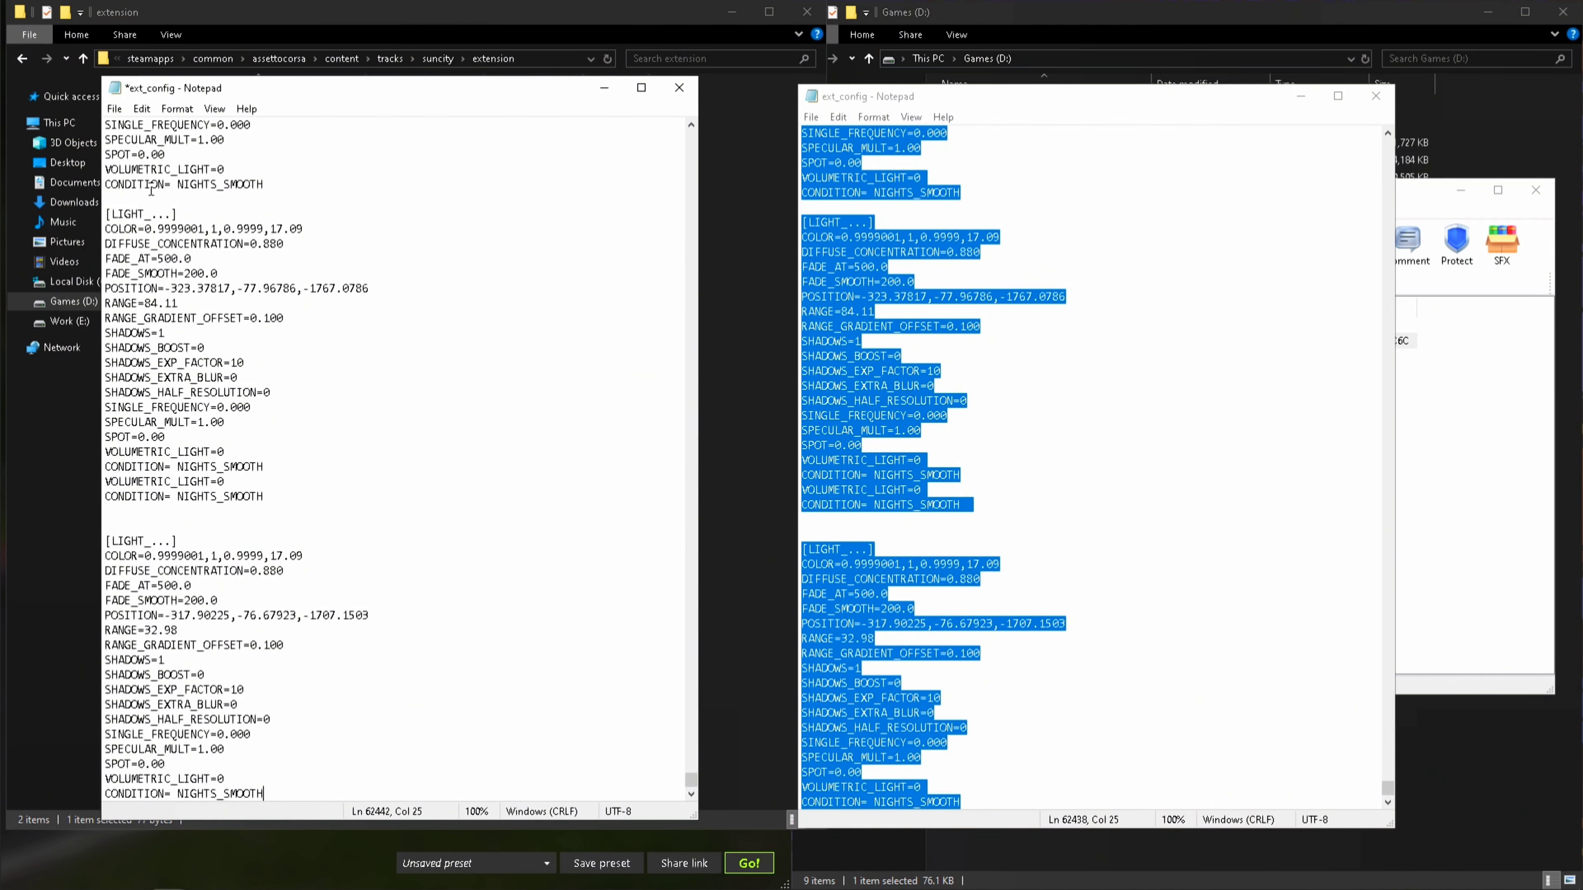
left_click(114, 108)
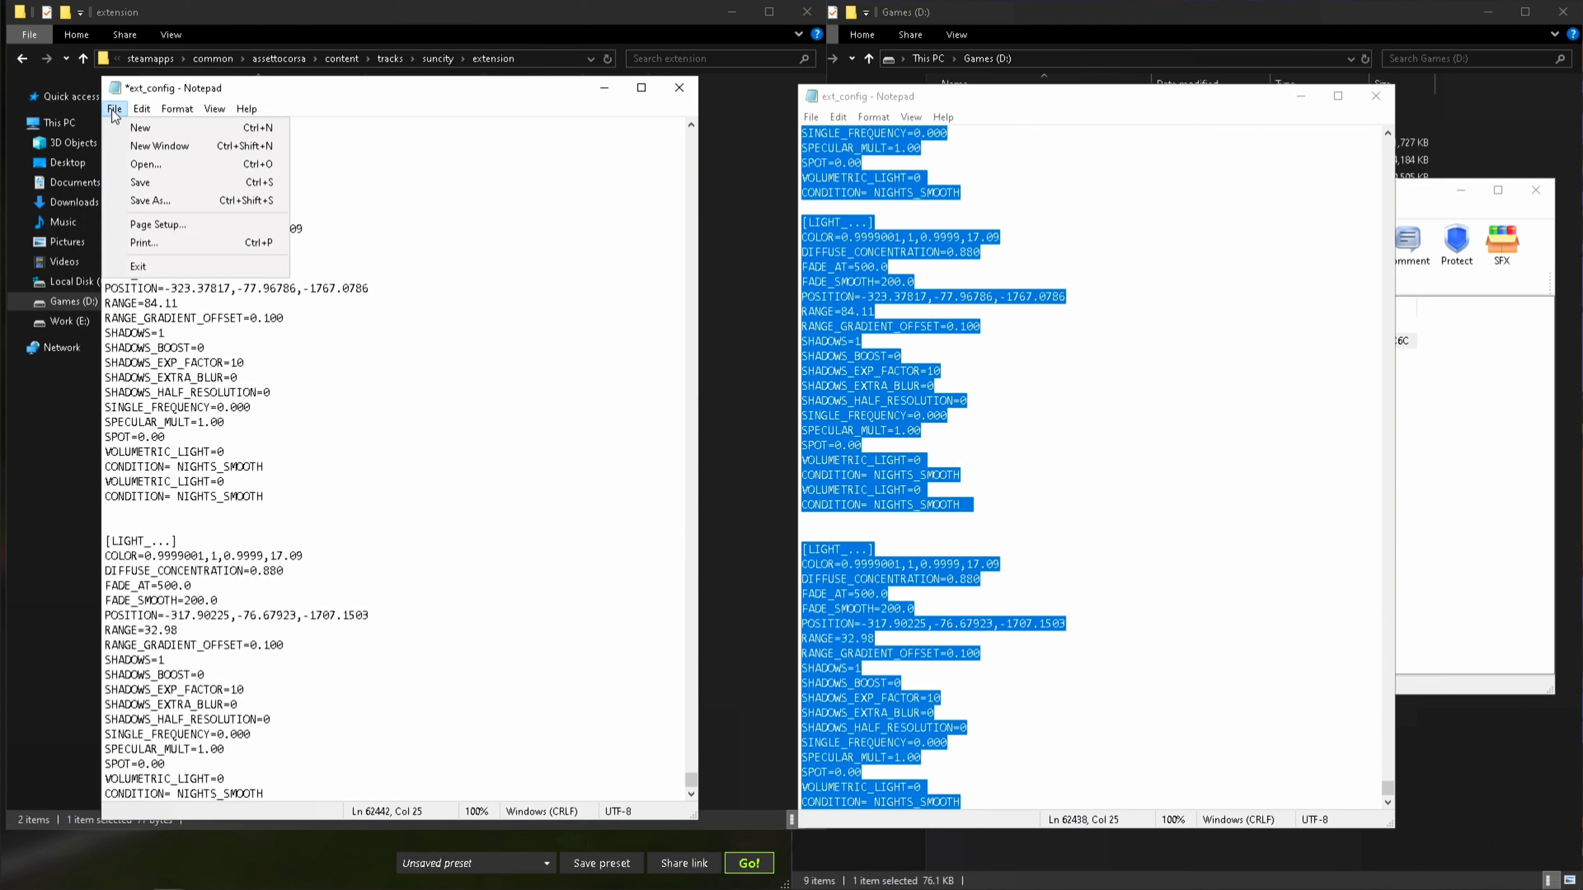
left_click(169, 183)
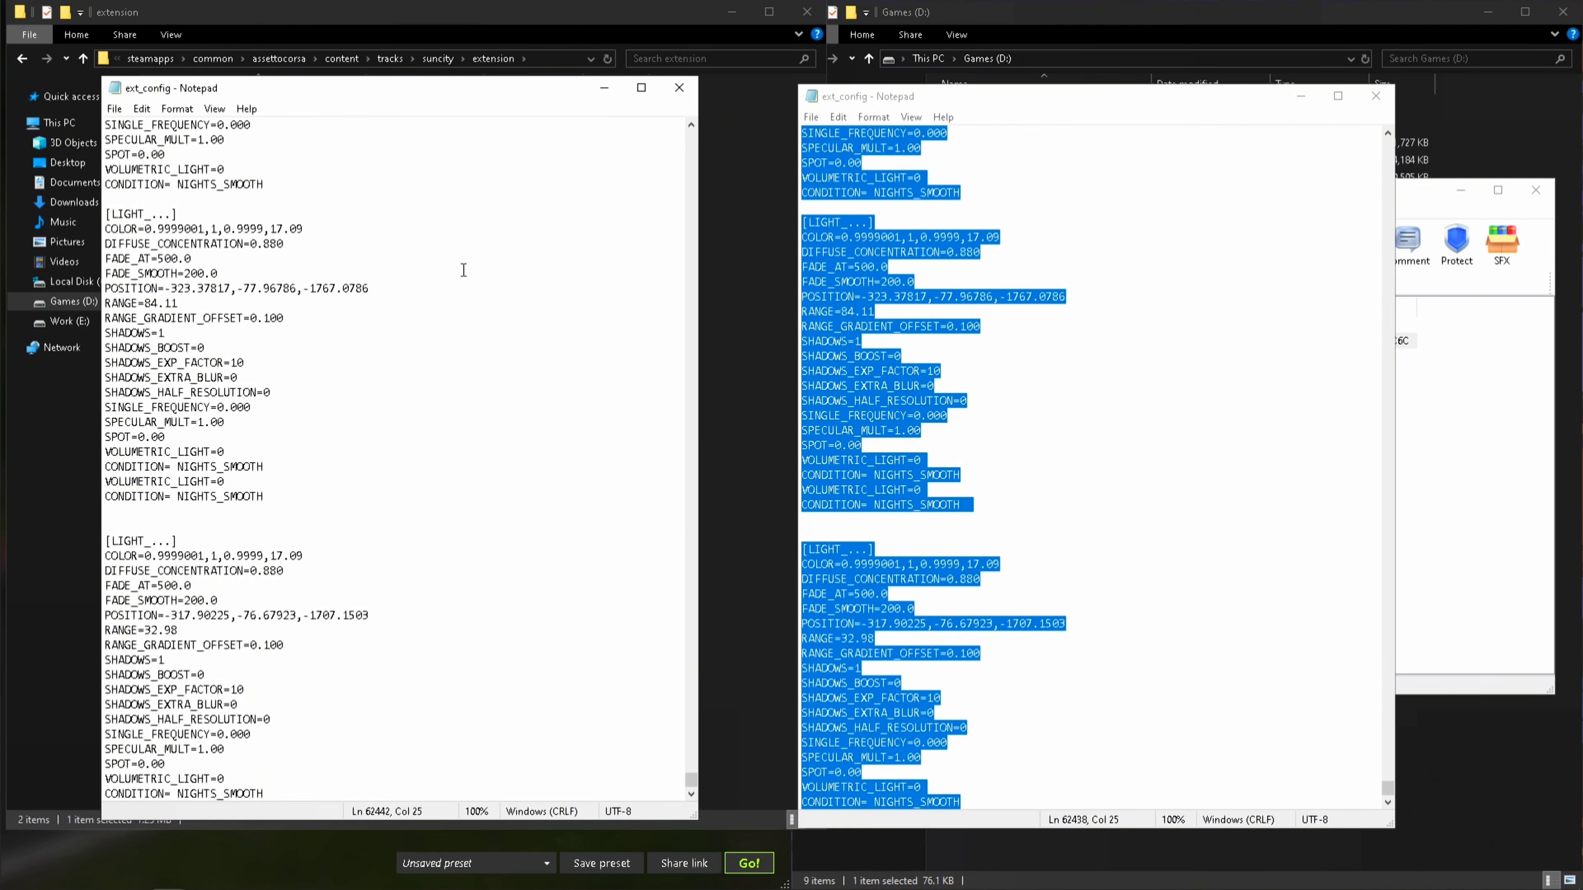
Close the Light fx ext_config, the Proakd Suncity Light fx archive and the track's ext_config
left_click(1366, 100)
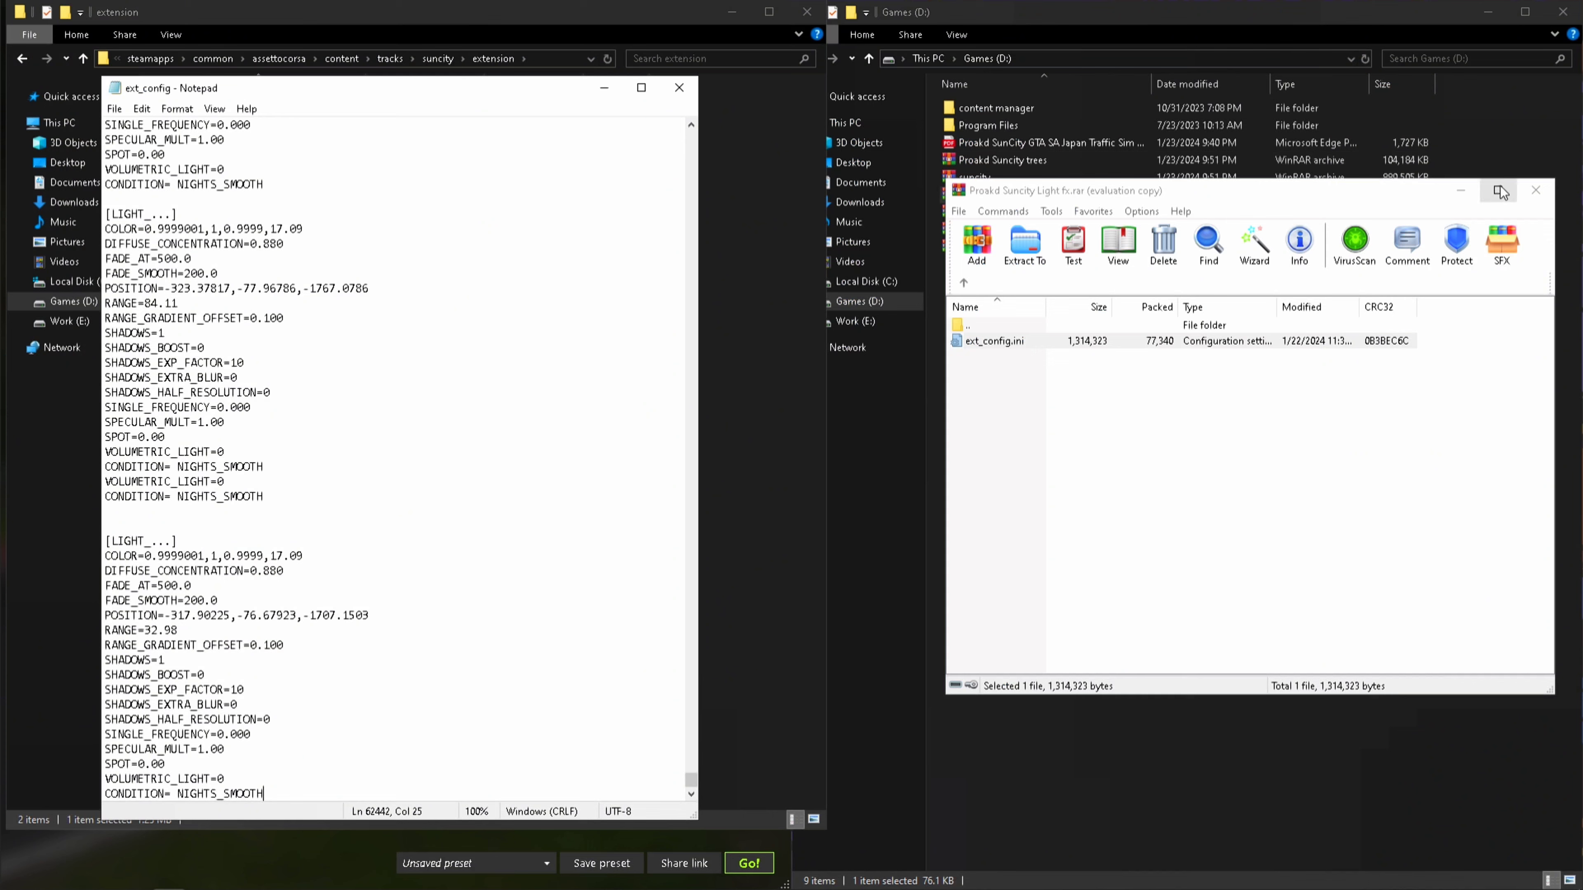
left_click(1532, 191)
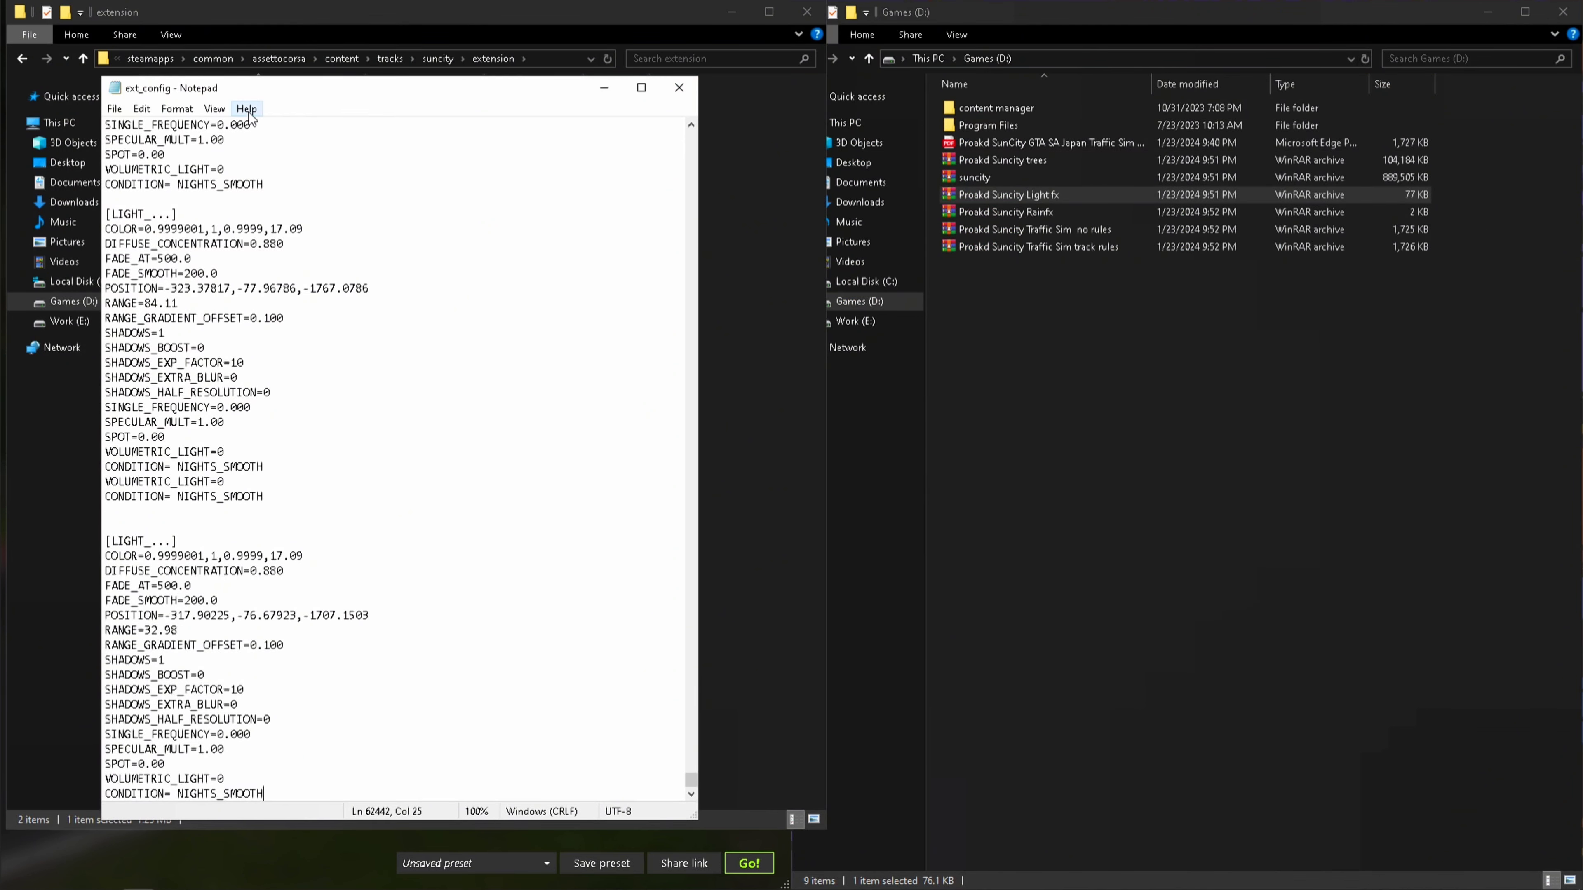
left_click(679, 88)
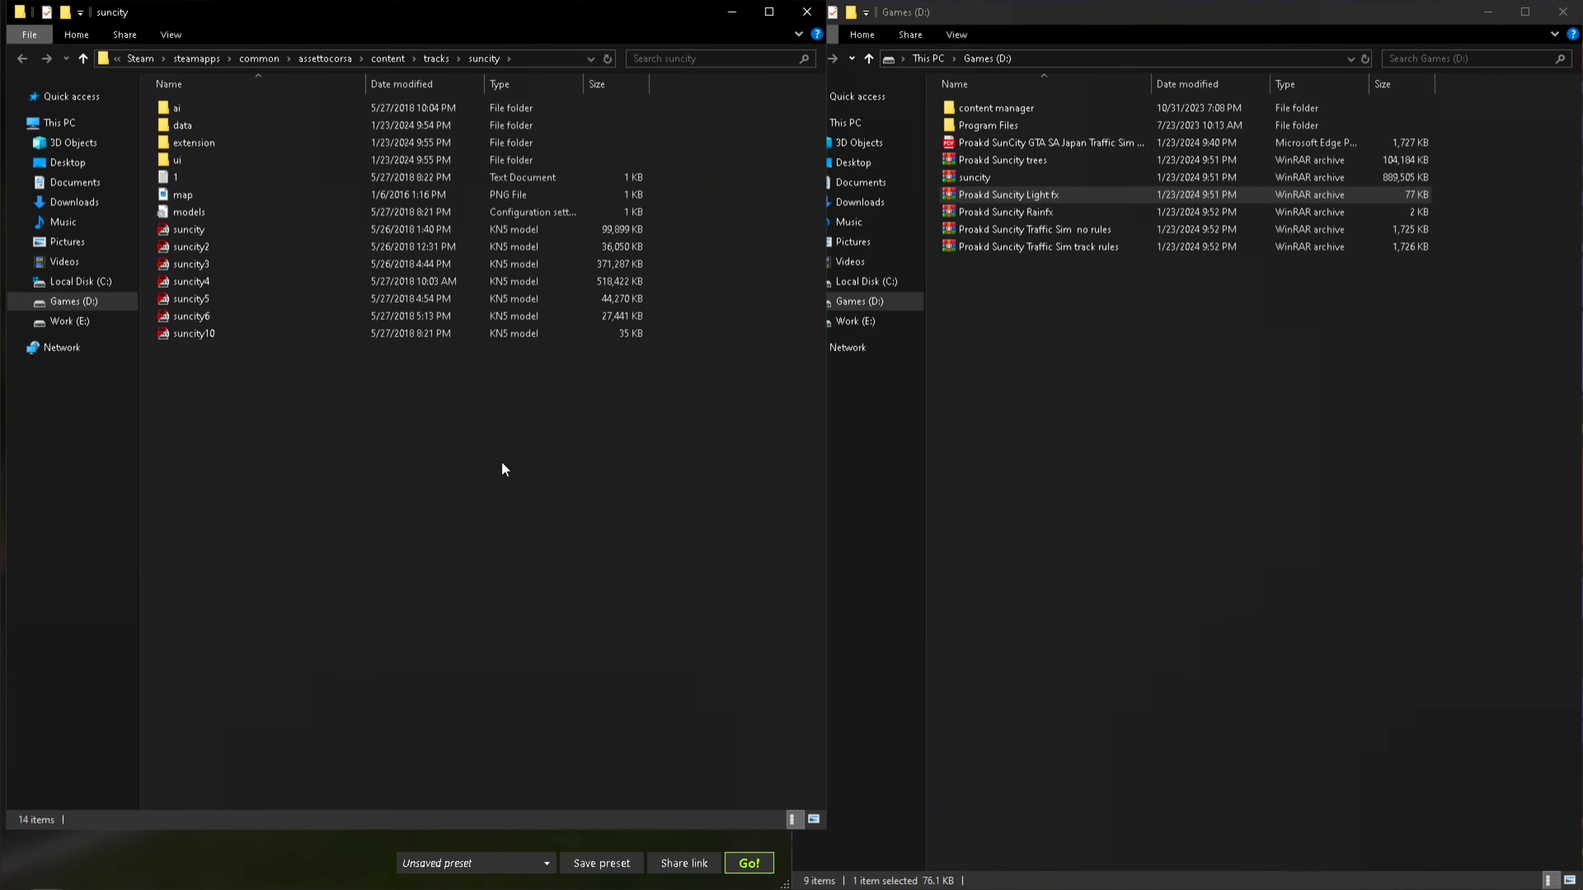
Open ext_config.ini from the nested folders of the Proakd Suncity Rainfx archive and place it over the Games (D:) window
left_click(1014, 368)
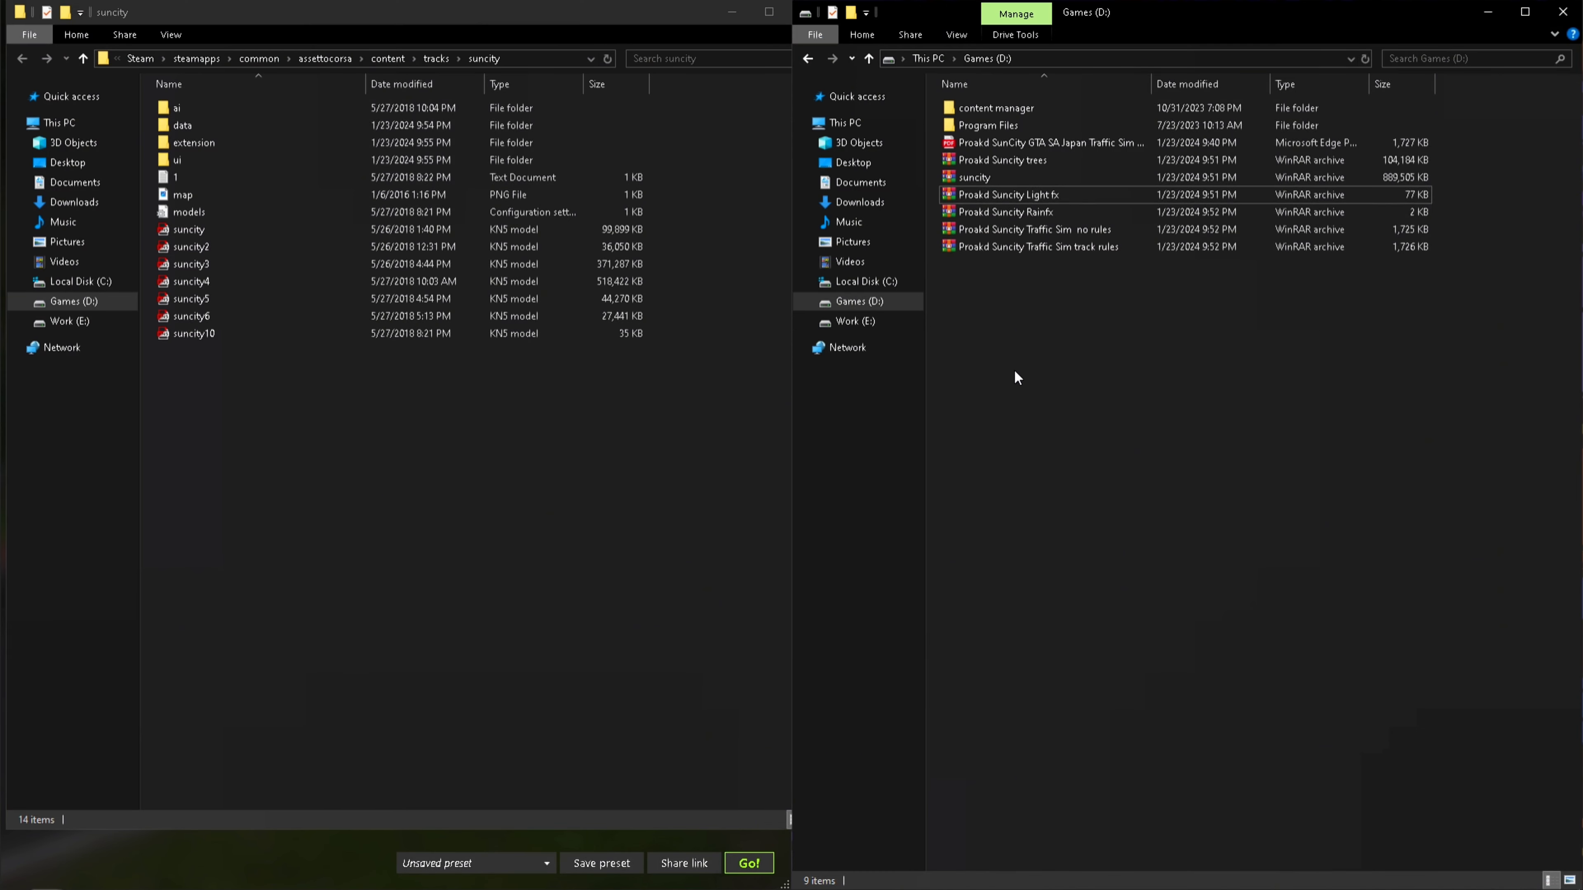
double_click(1033, 211)
double_click(1014, 340)
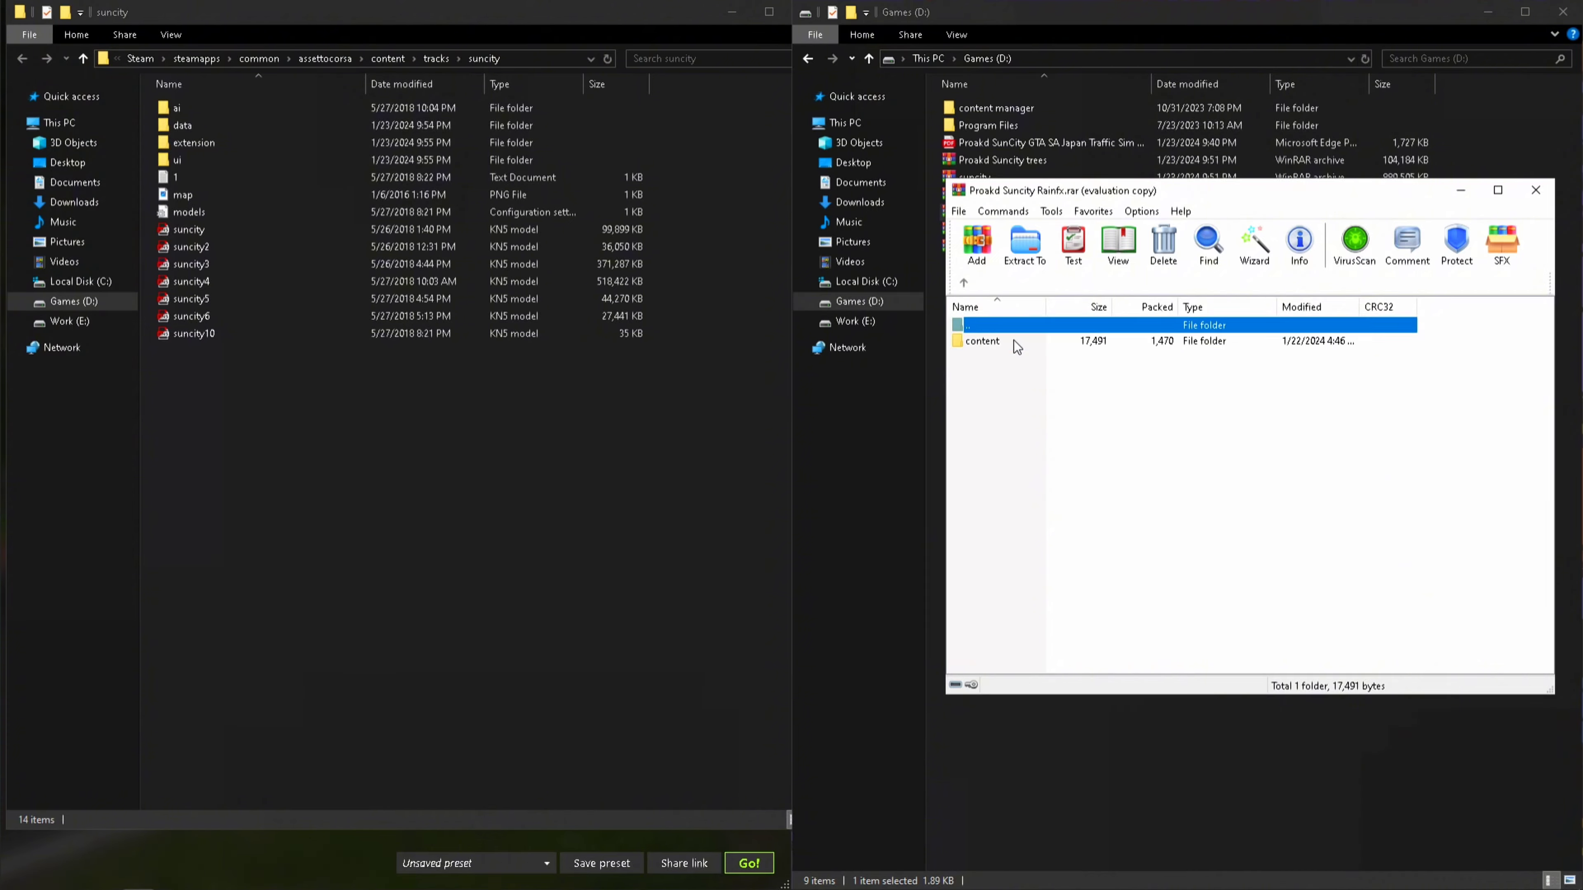
left_click(1376, 377)
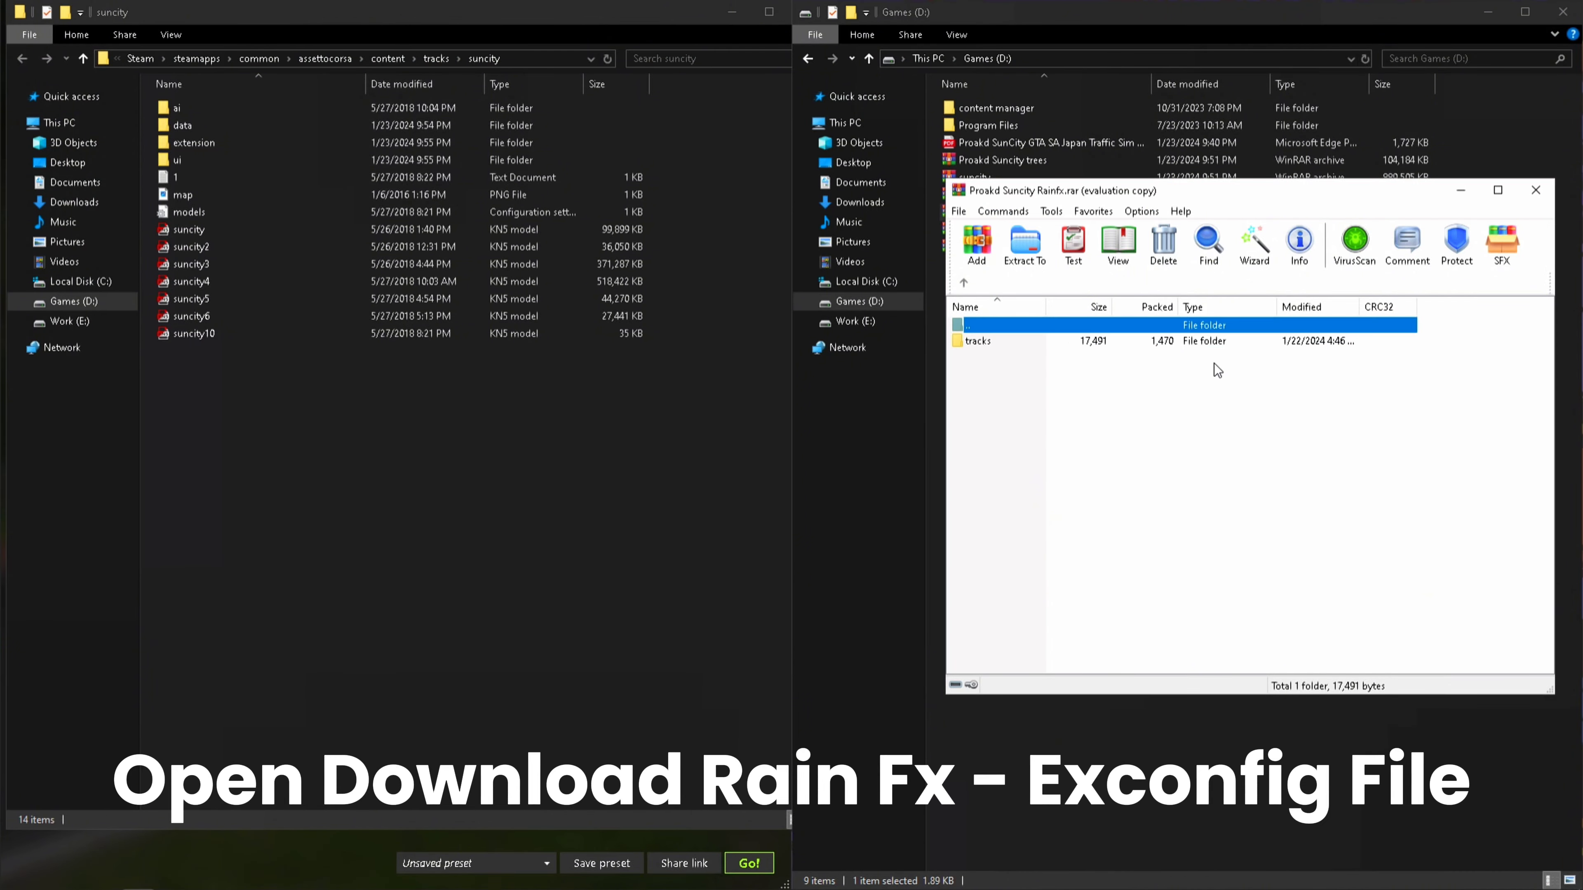
double_click(1032, 338)
double_click(1003, 342)
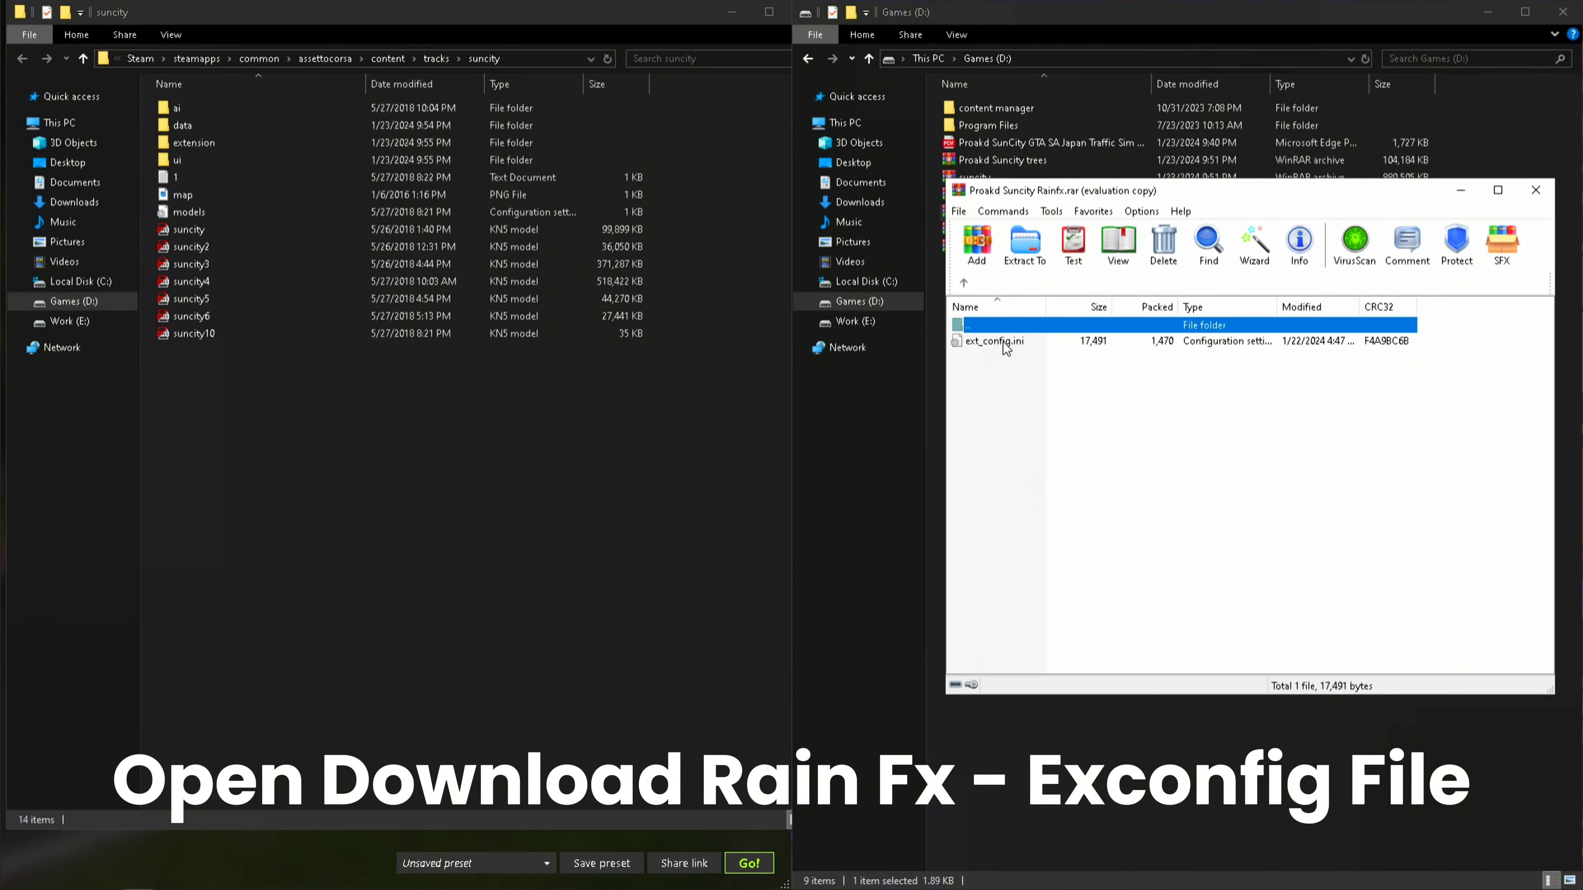
double_click(1008, 343)
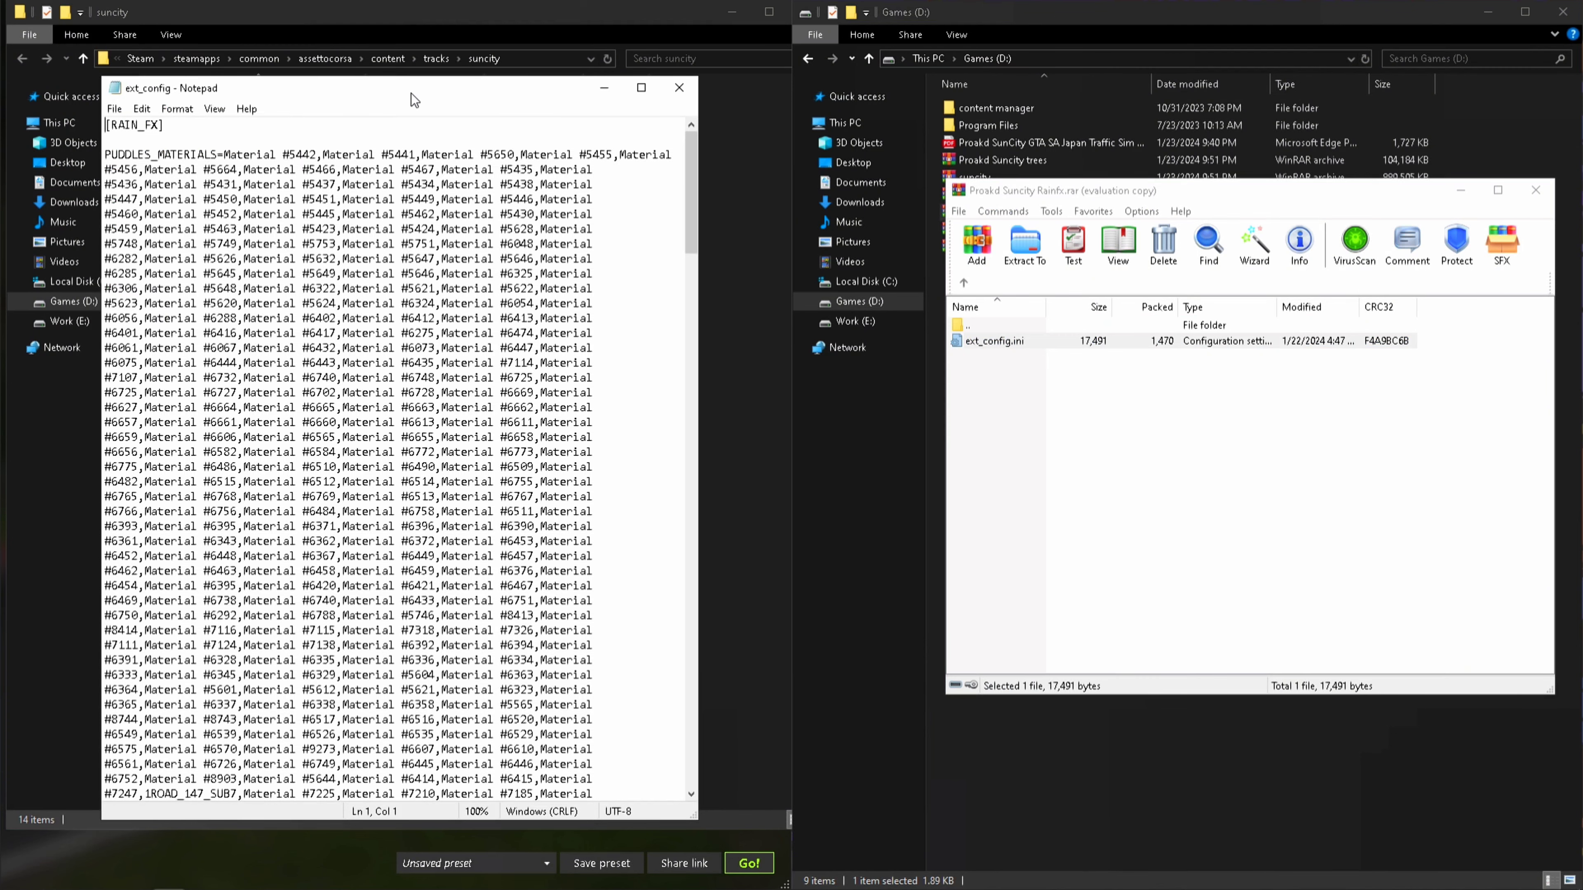
left_click_drag(410, 93, 1147, 110)
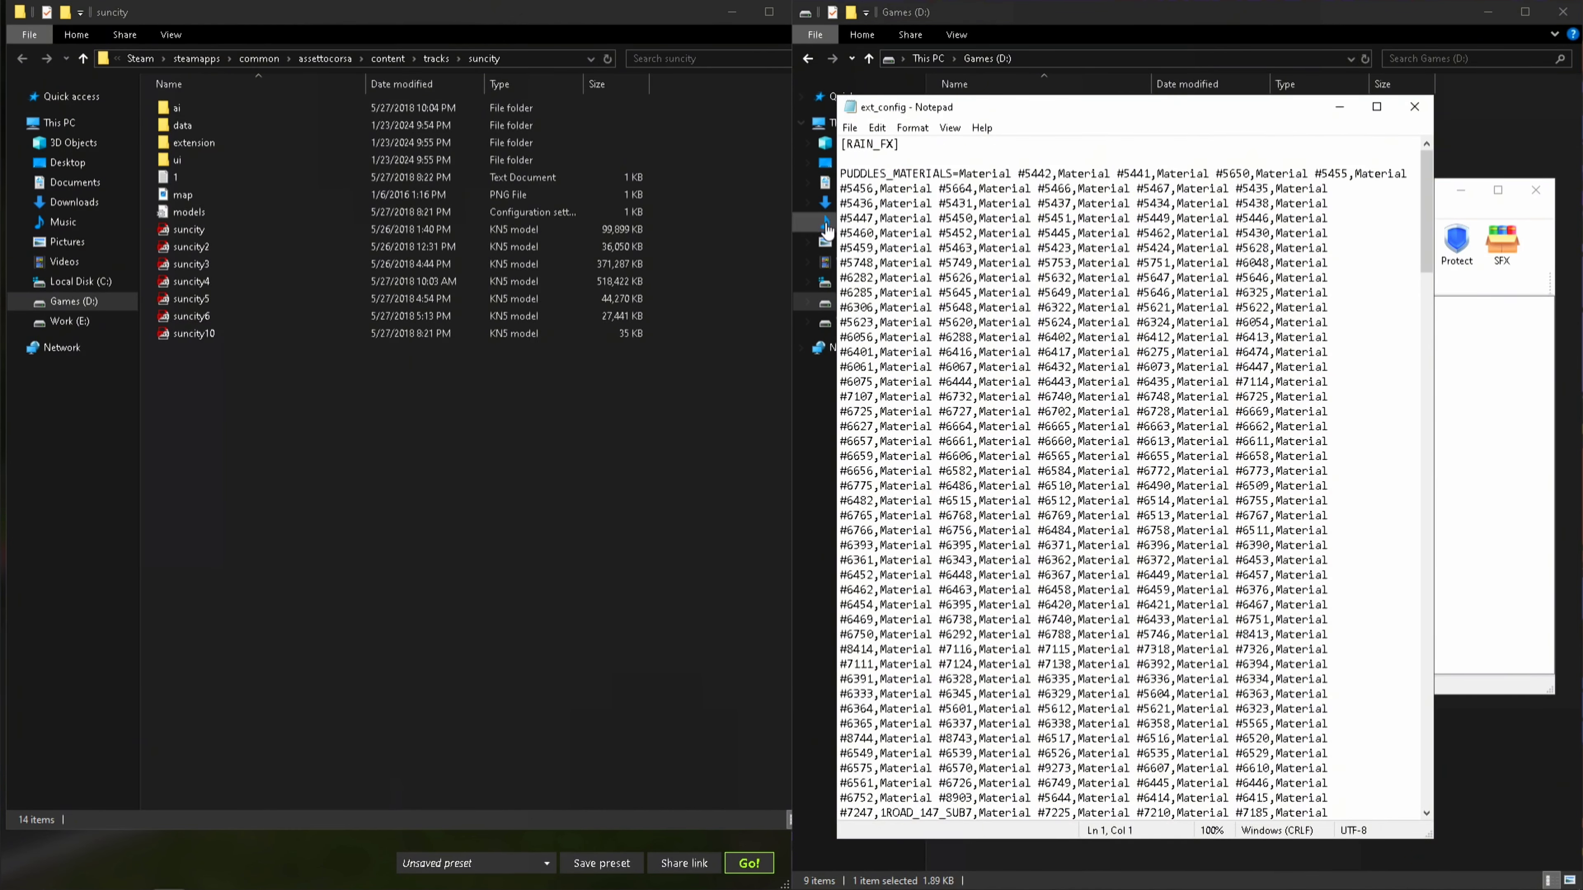
Open ext_config from the suncity track's extension folder alongside the Rainfx ext_config
double_click(224, 141)
left_click(201, 127)
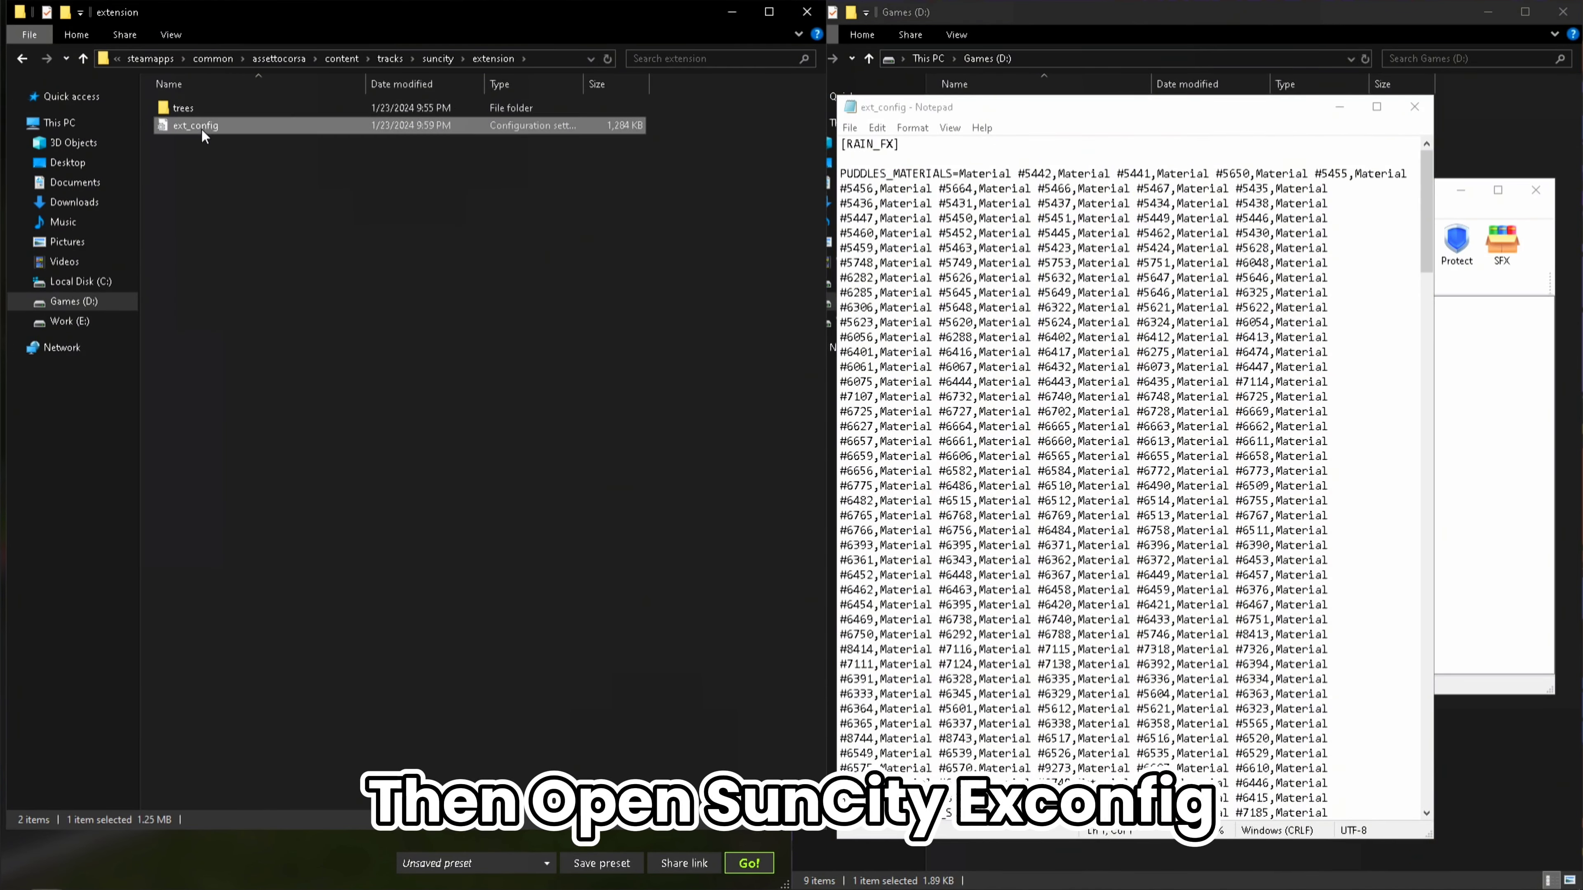
double_click(201, 127)
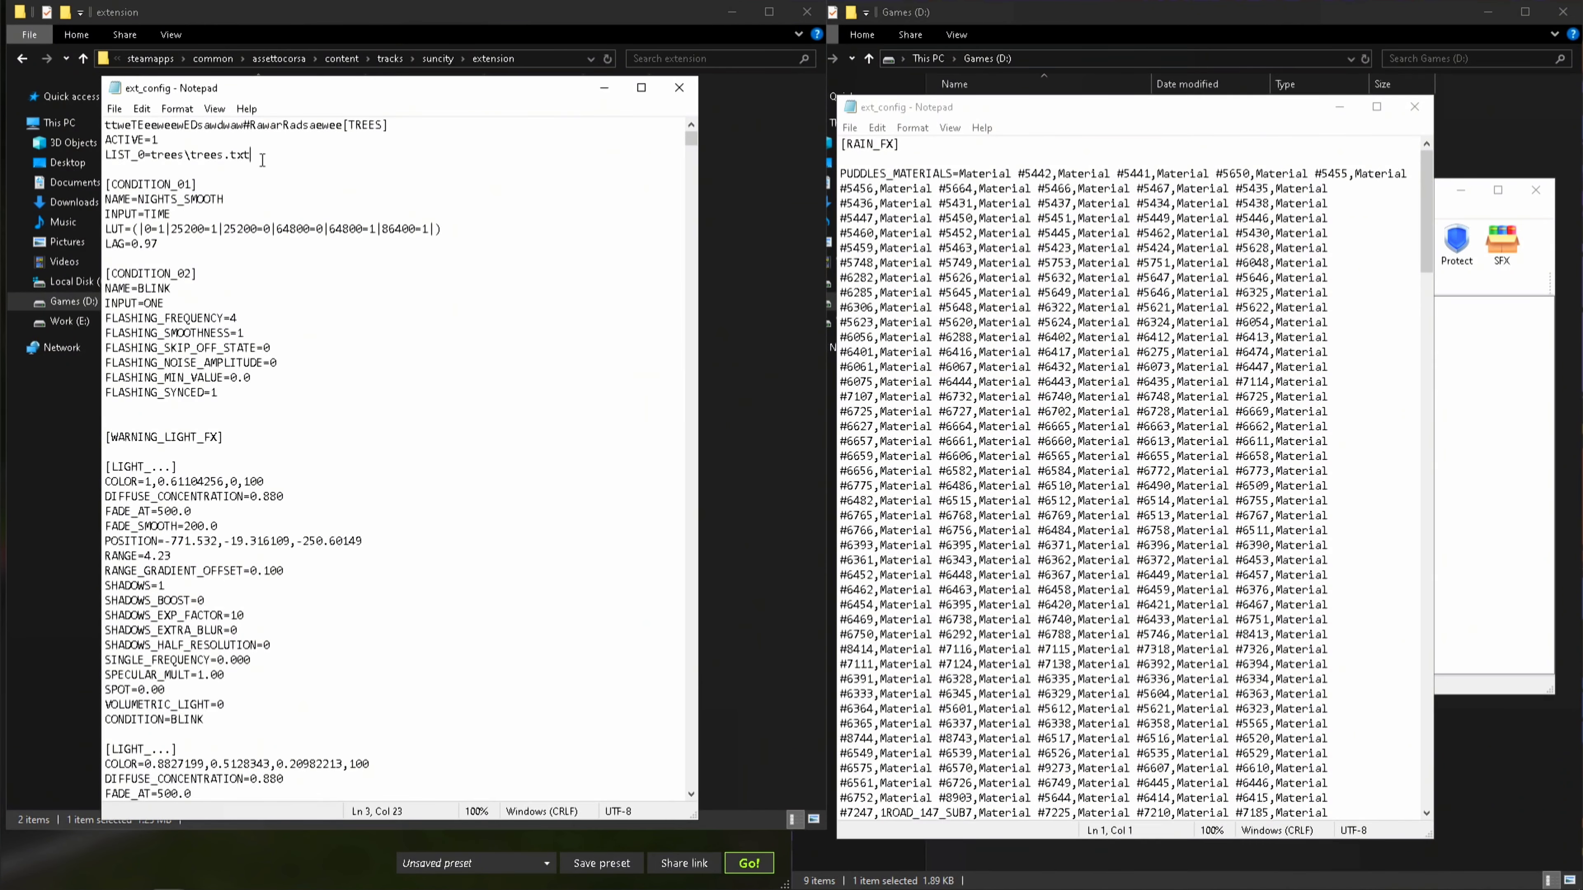
Copy the entire Rainfx config text onto new blank lines below LIST_0=trees\trees.txt in the track's ext_config and save the file
key("Return")
key("Return")
key("Return")
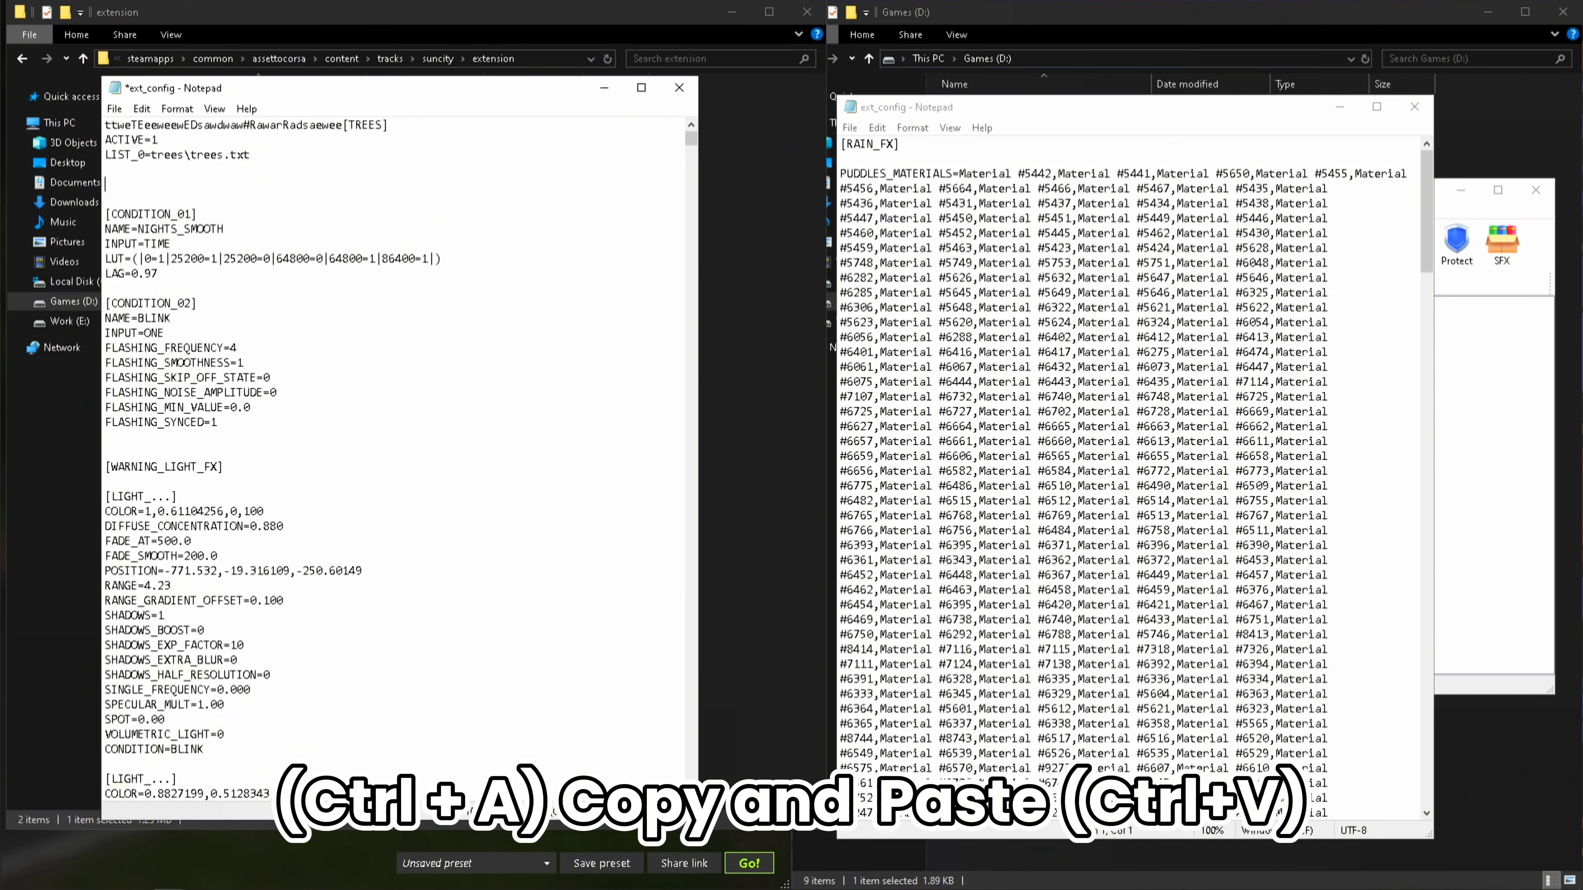
left_click(958, 289)
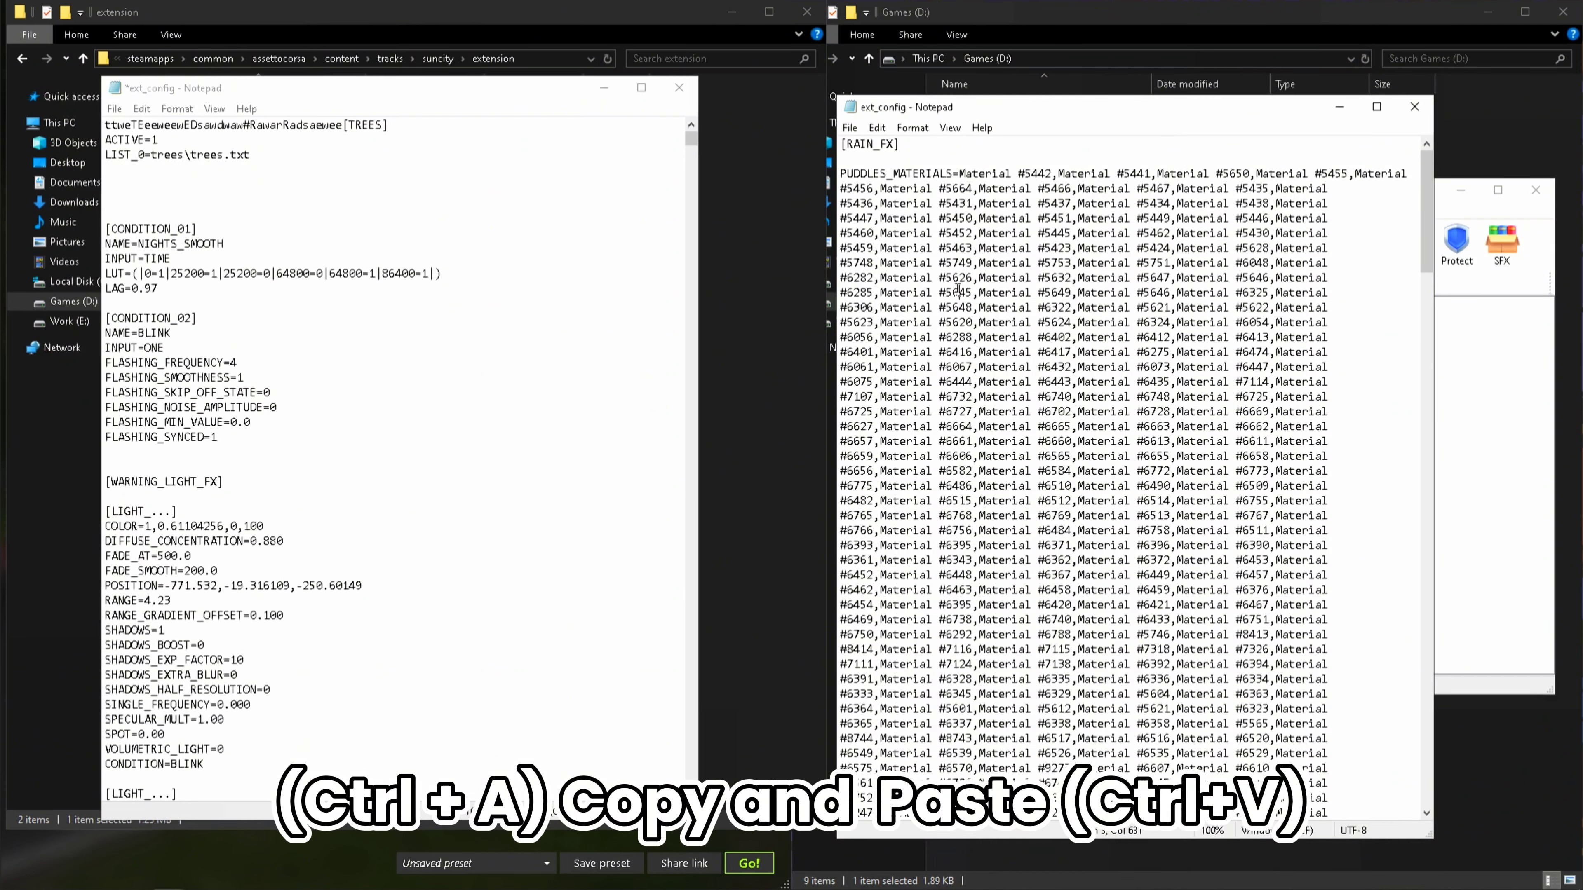
key("ctrl+a")
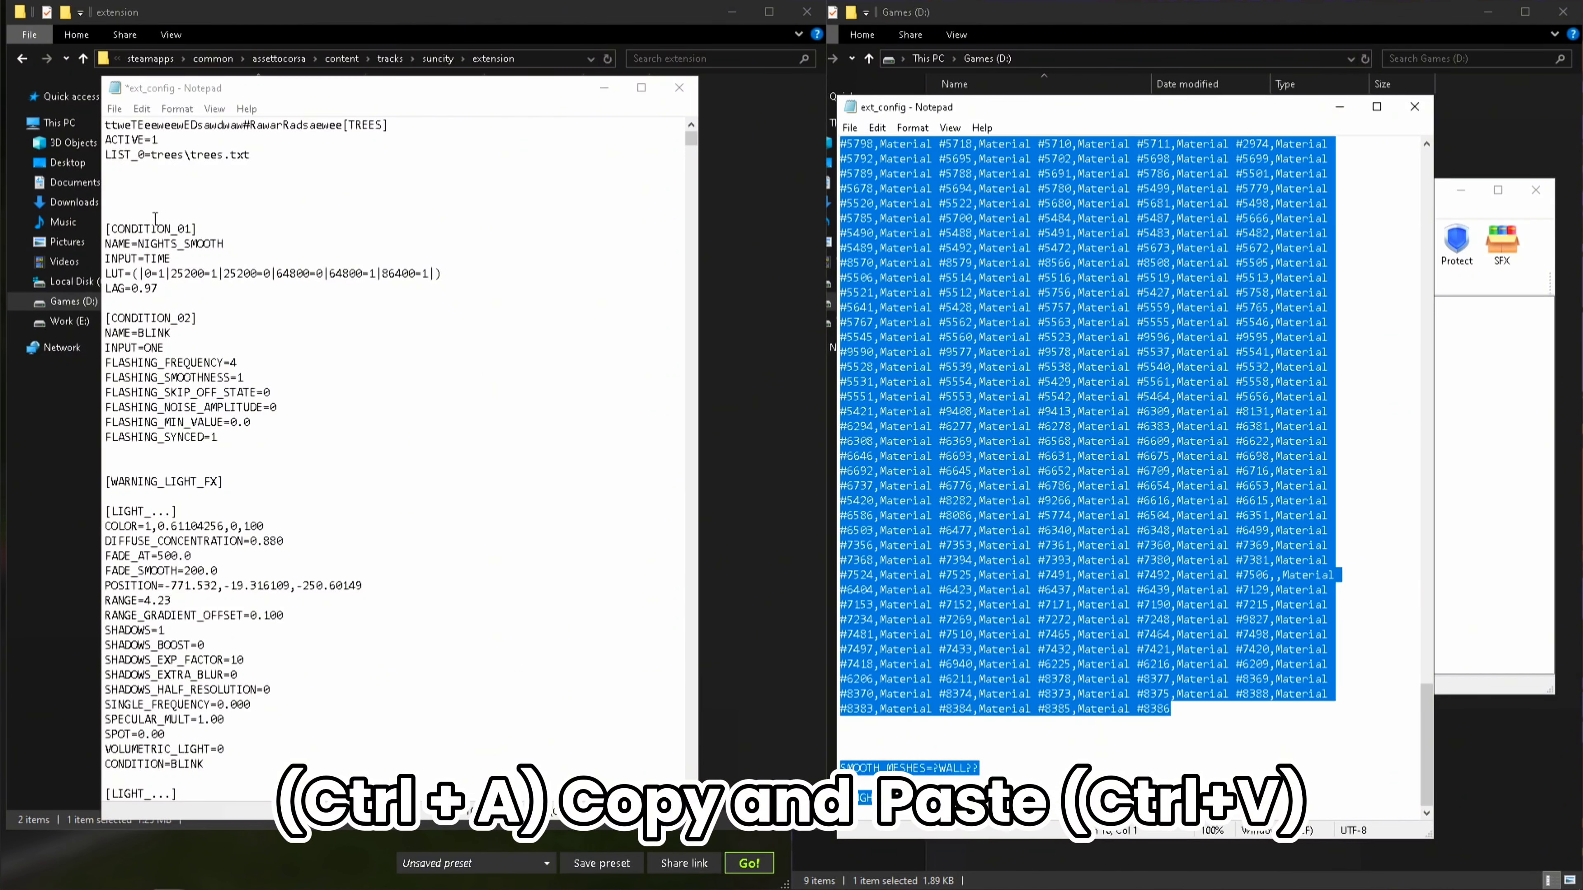
left_click(125, 181)
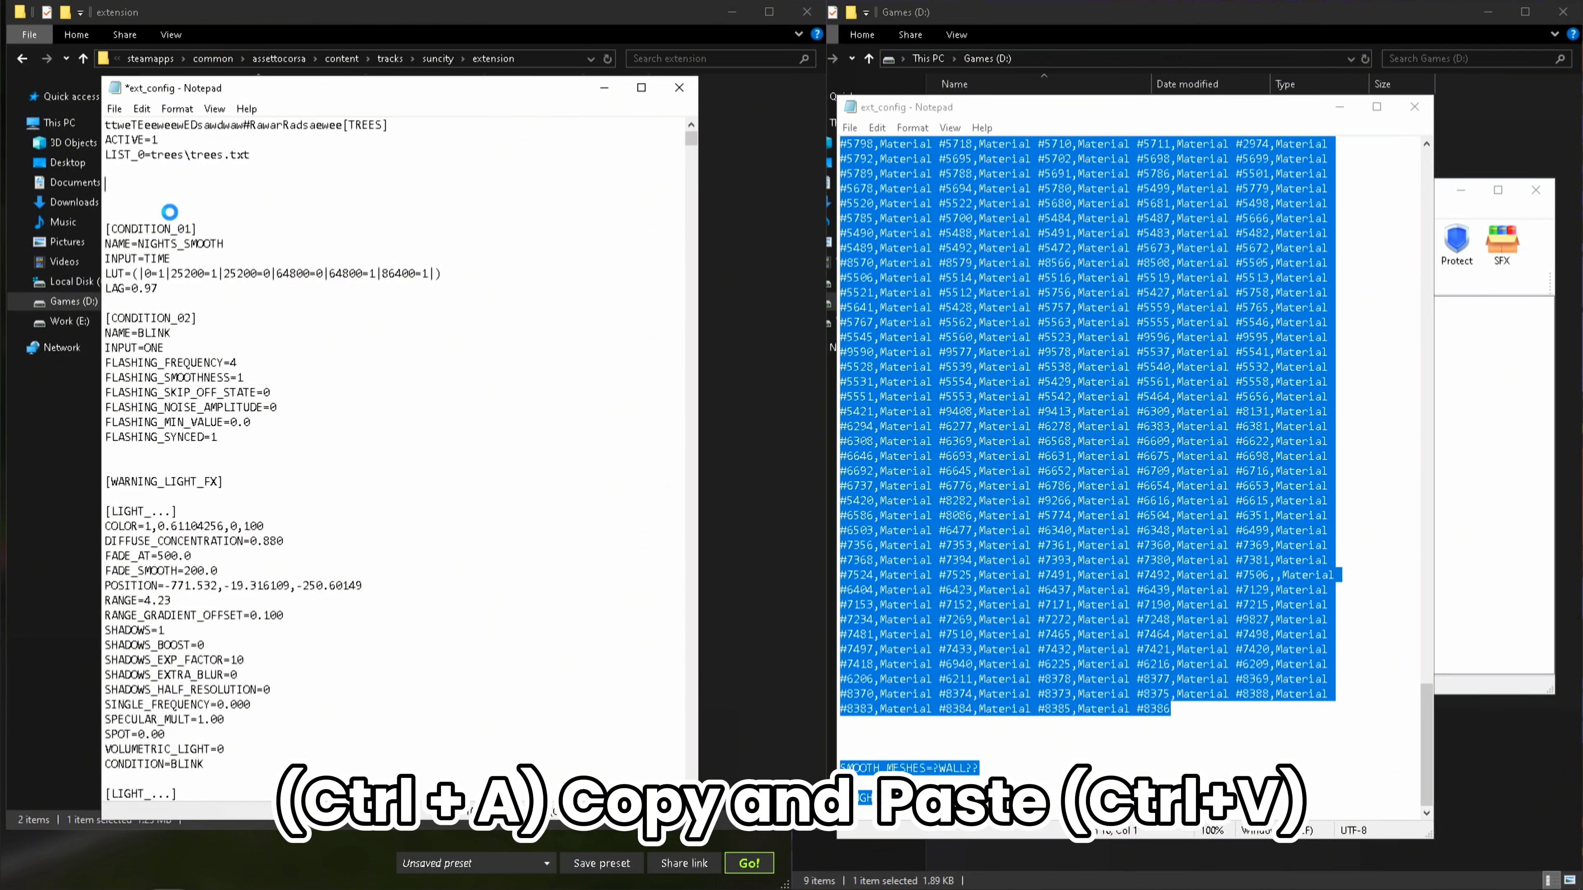
key("ctrl+v")
left_click(114, 108)
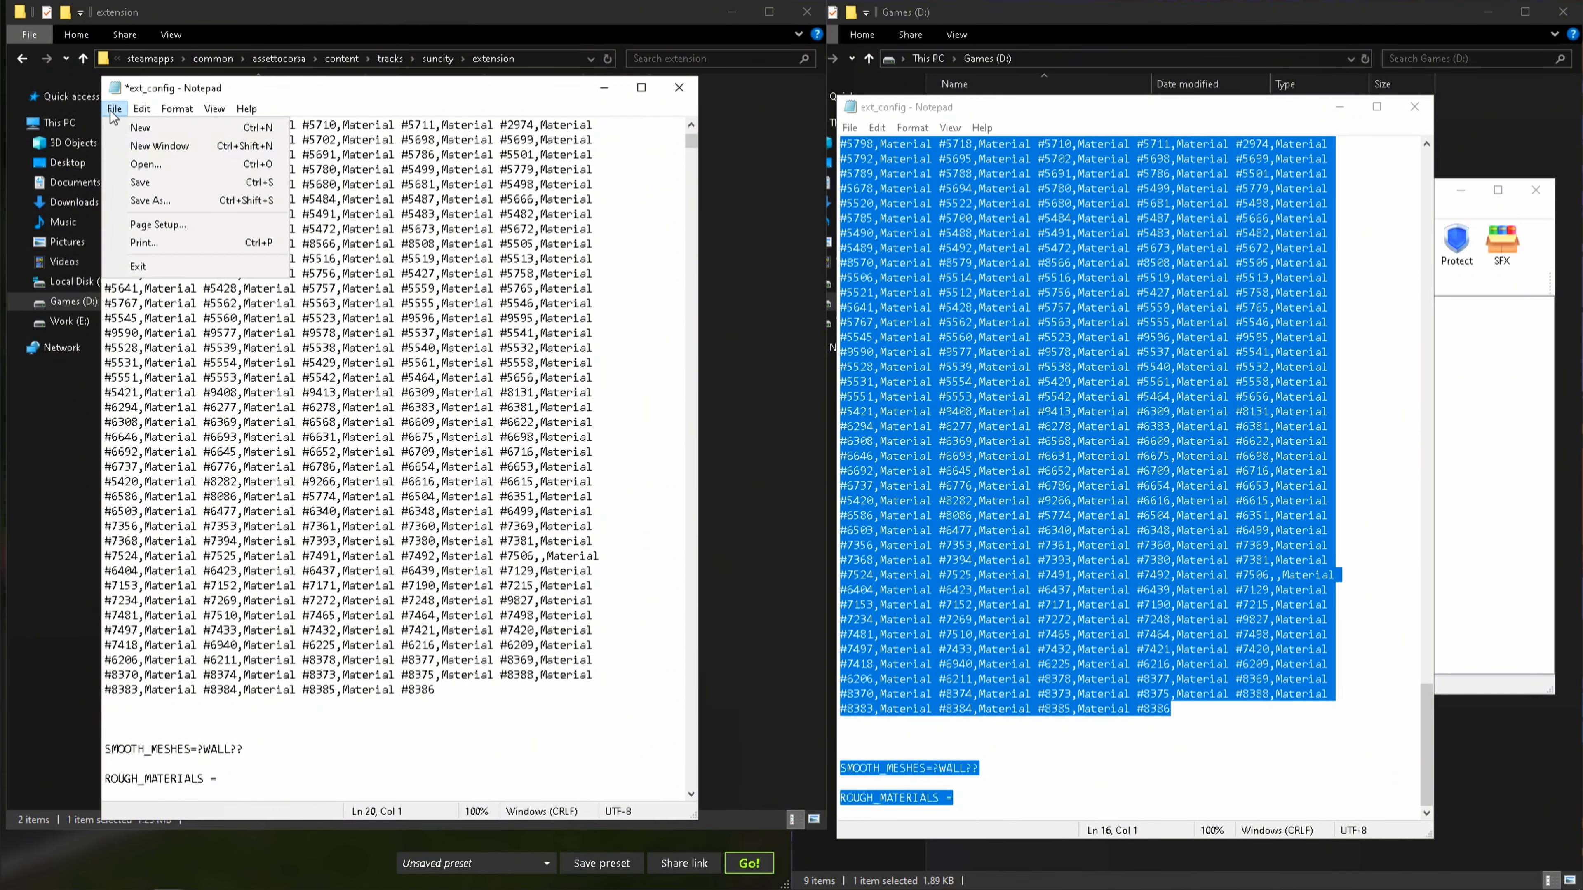
left_click(172, 180)
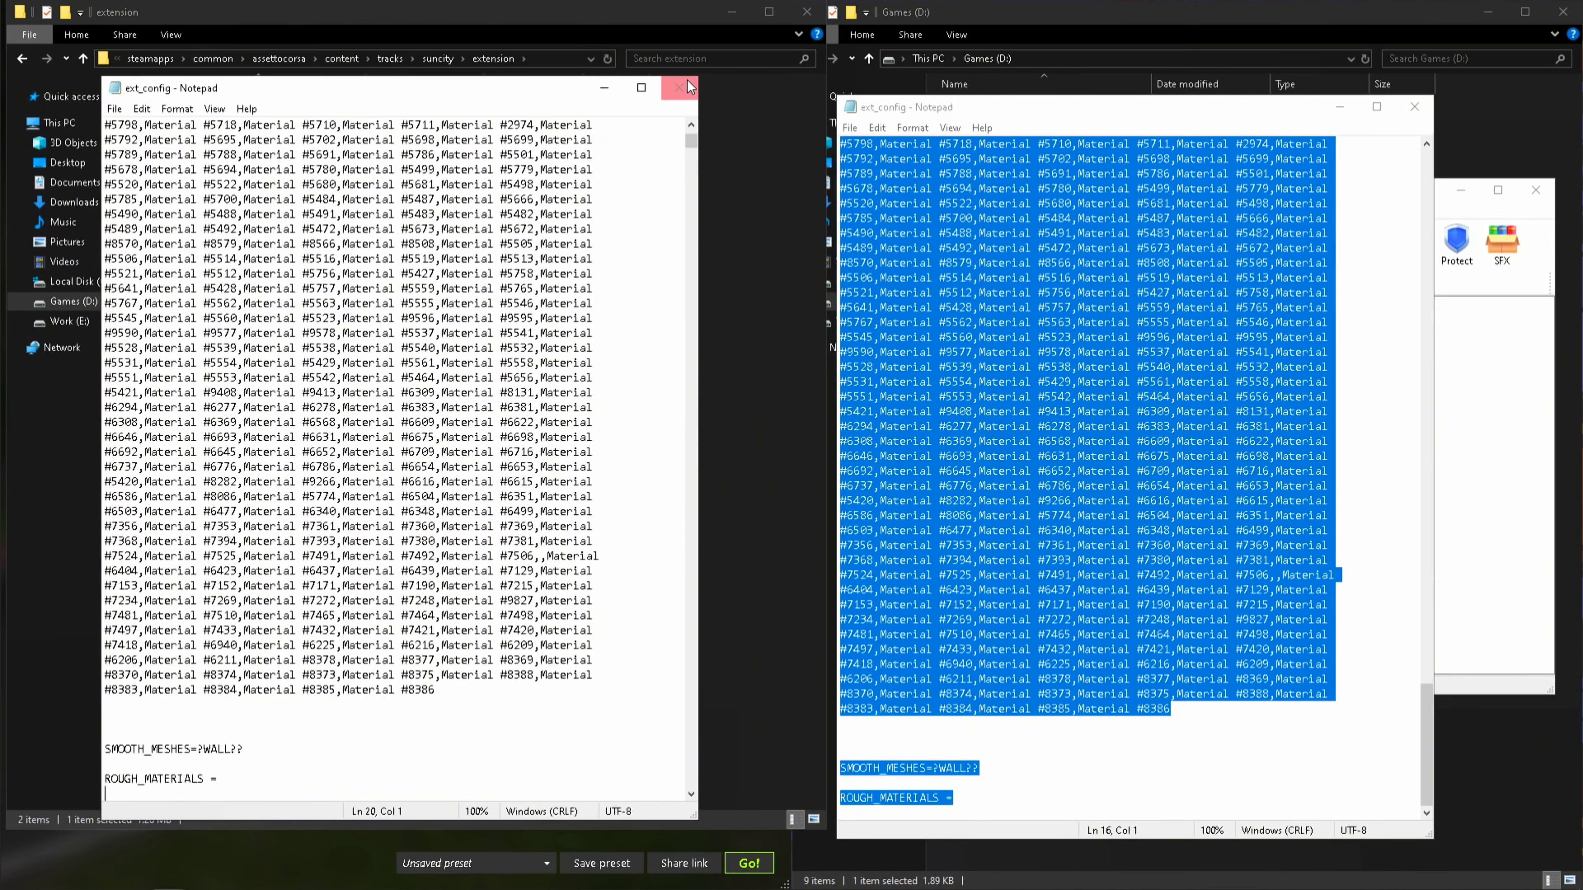
Close both ext_config files and the Proakd Suncity Rainfx archive, and minimize the track's extension folder window
left_click(678, 93)
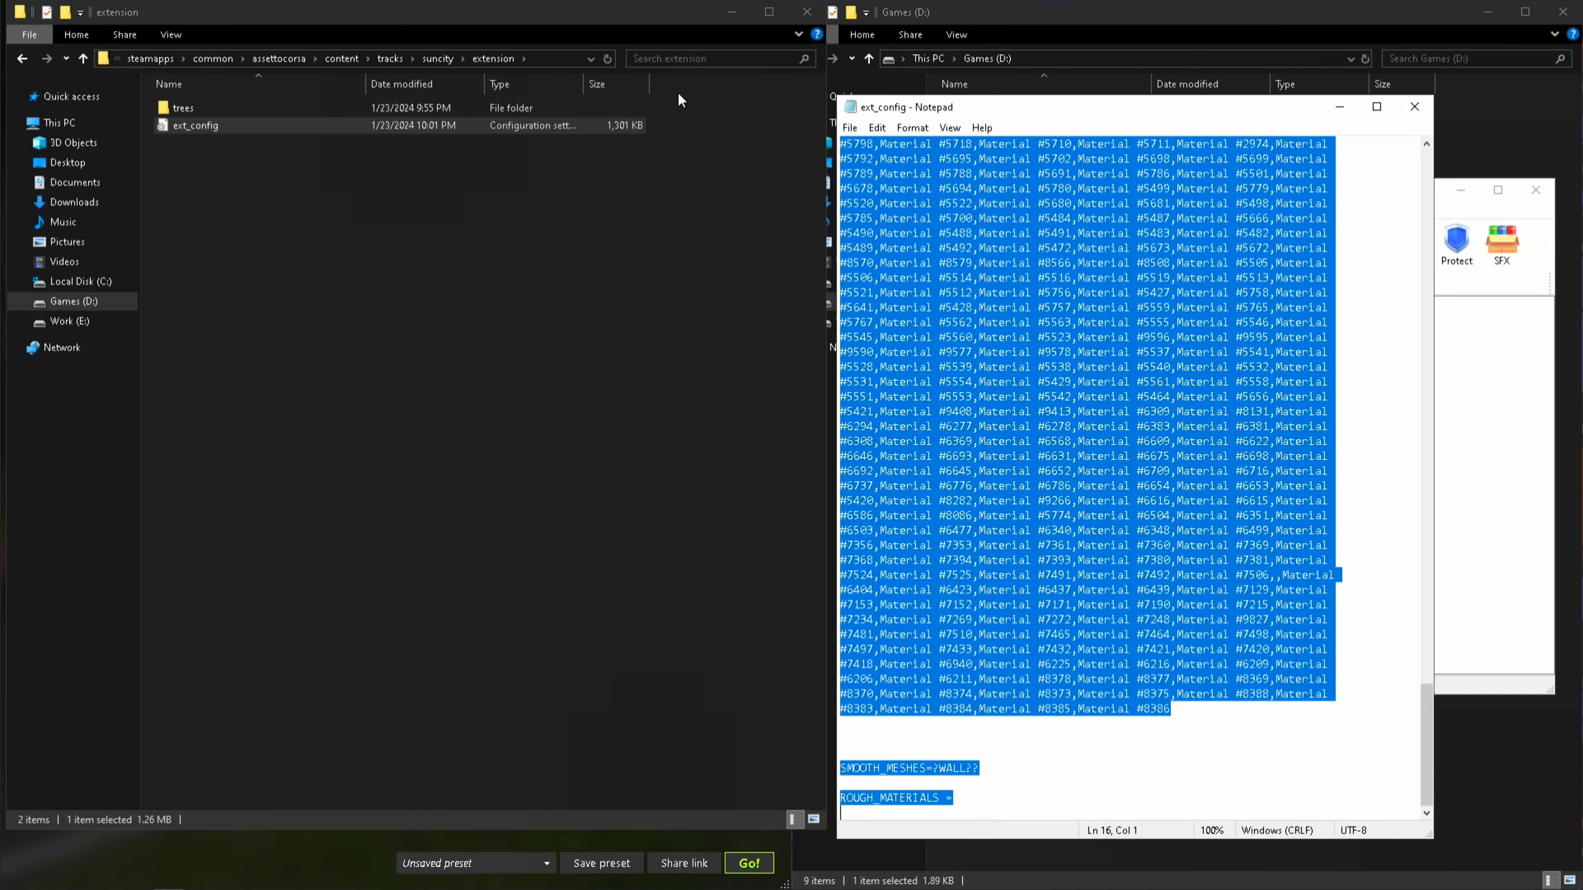
left_click(1404, 116)
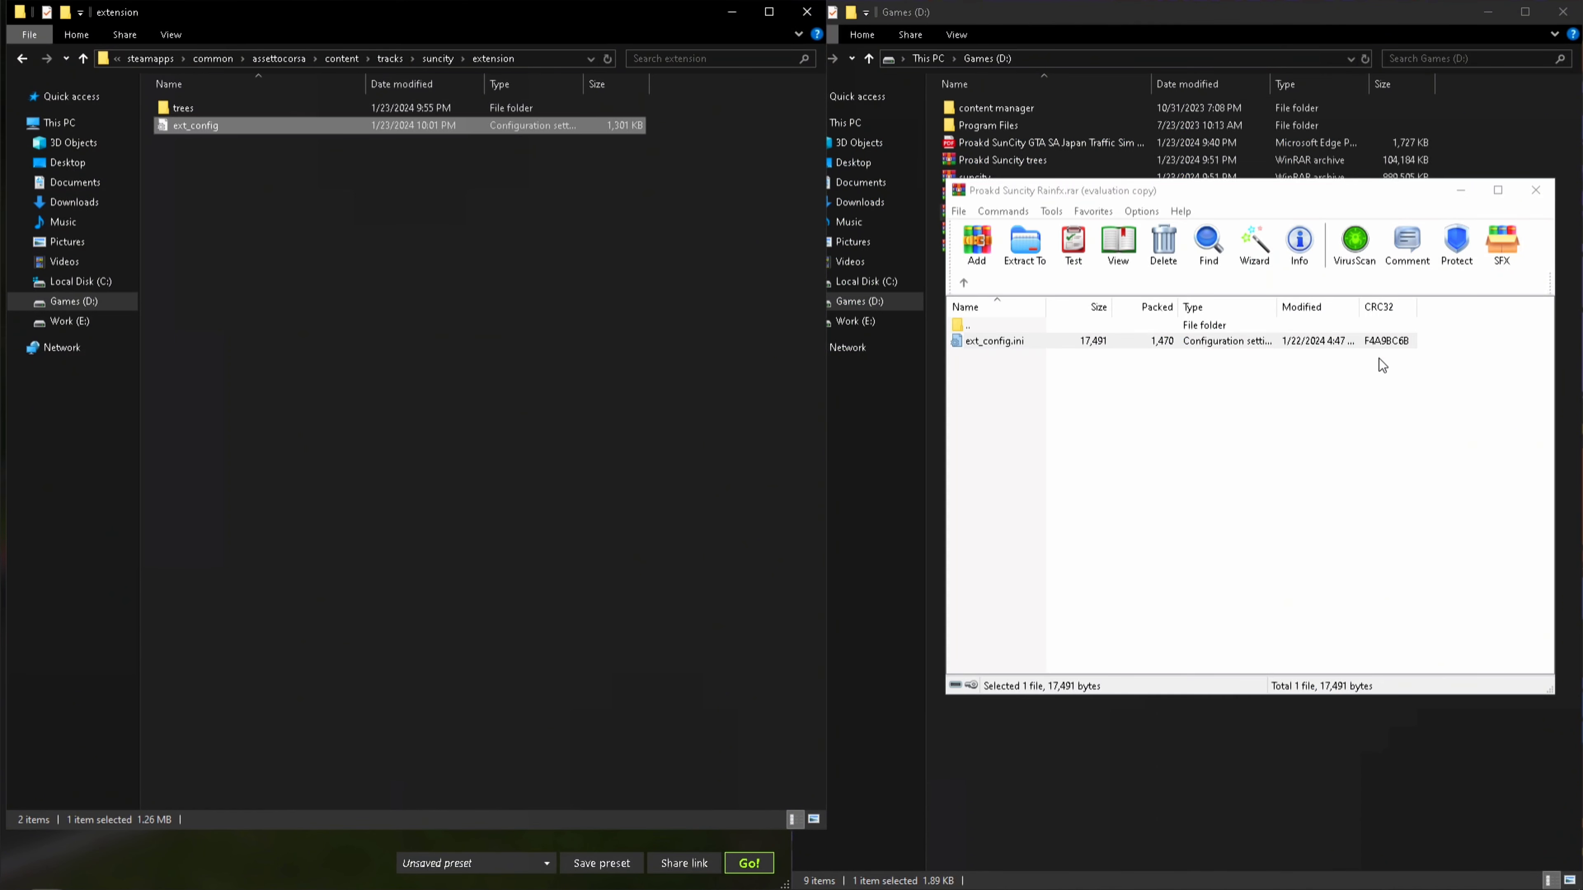
left_click(1539, 197)
left_click(576, 386)
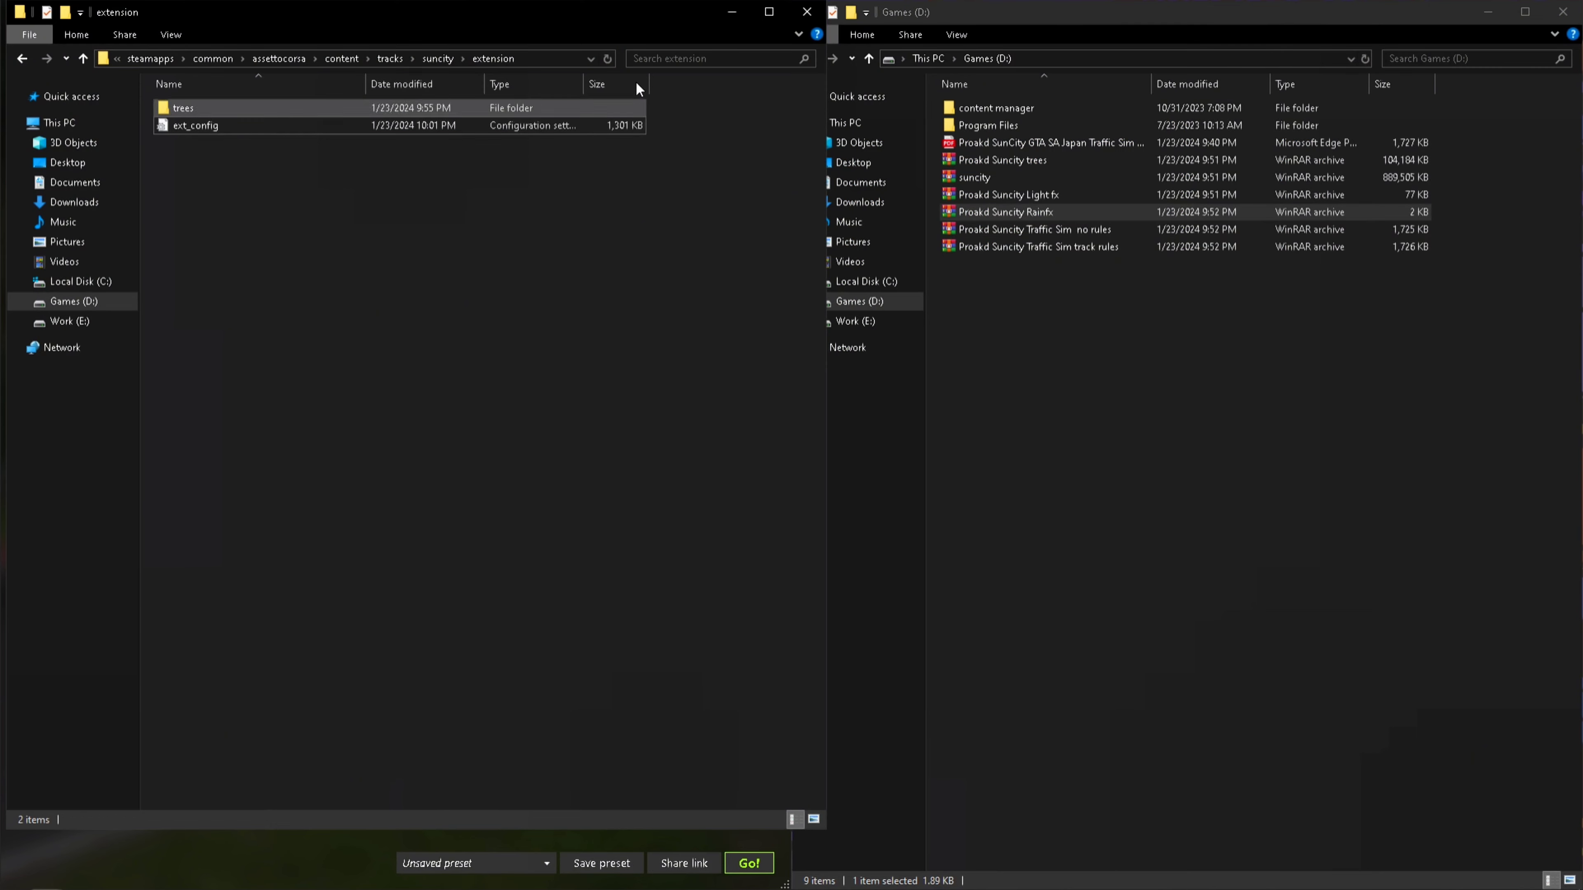
left_click(731, 12)
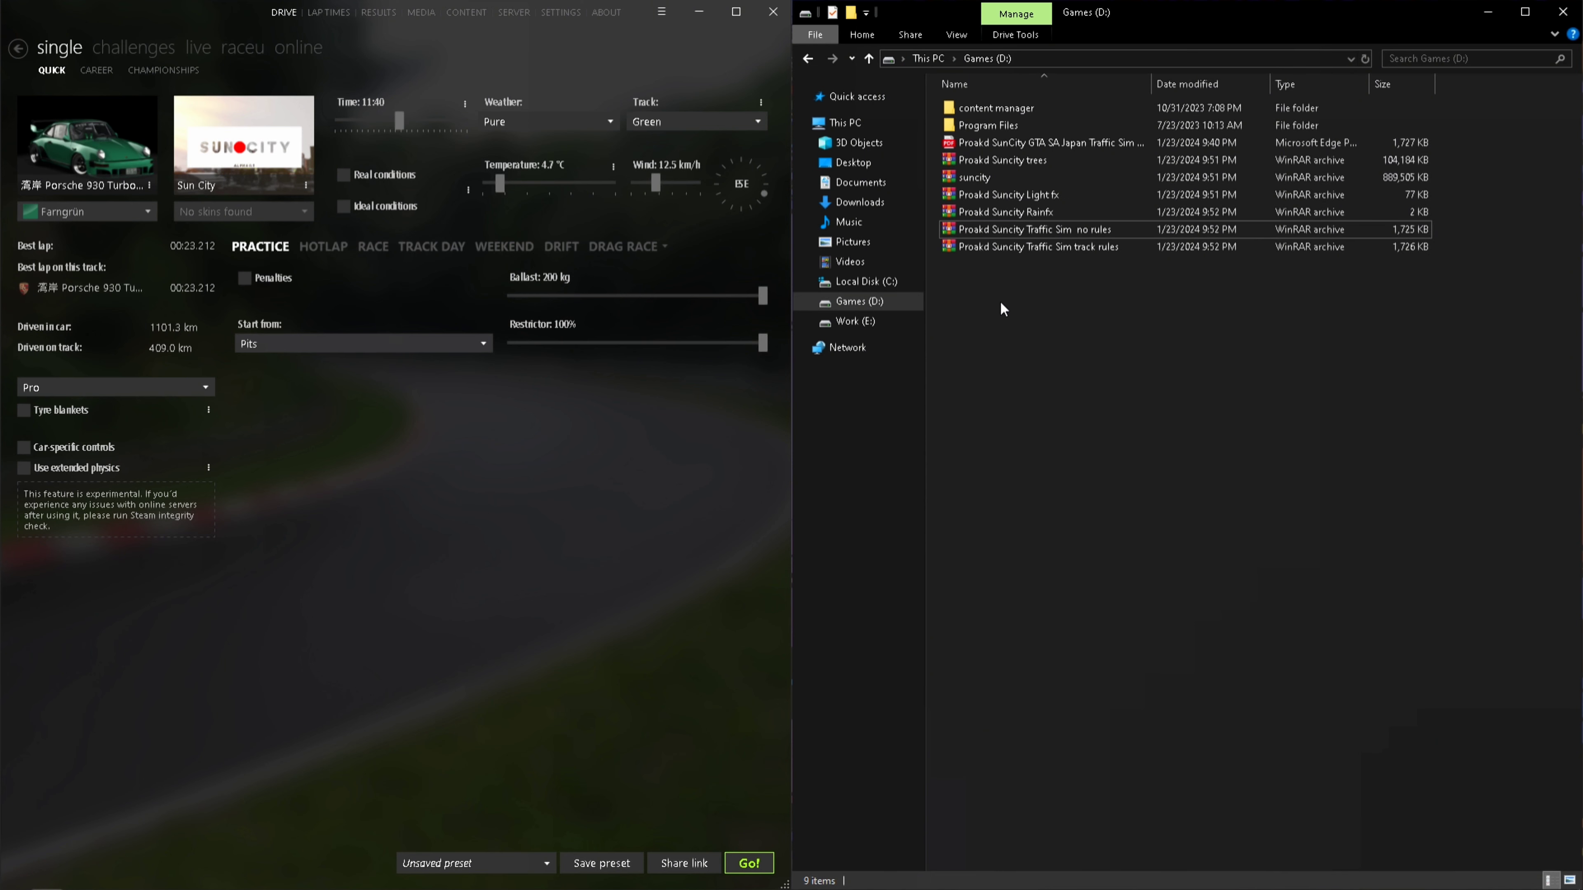
Open the Proakd Suncity Traffic Sim no rules archive and go through its nested content folders to the level holding the data folder
double_click(1066, 229)
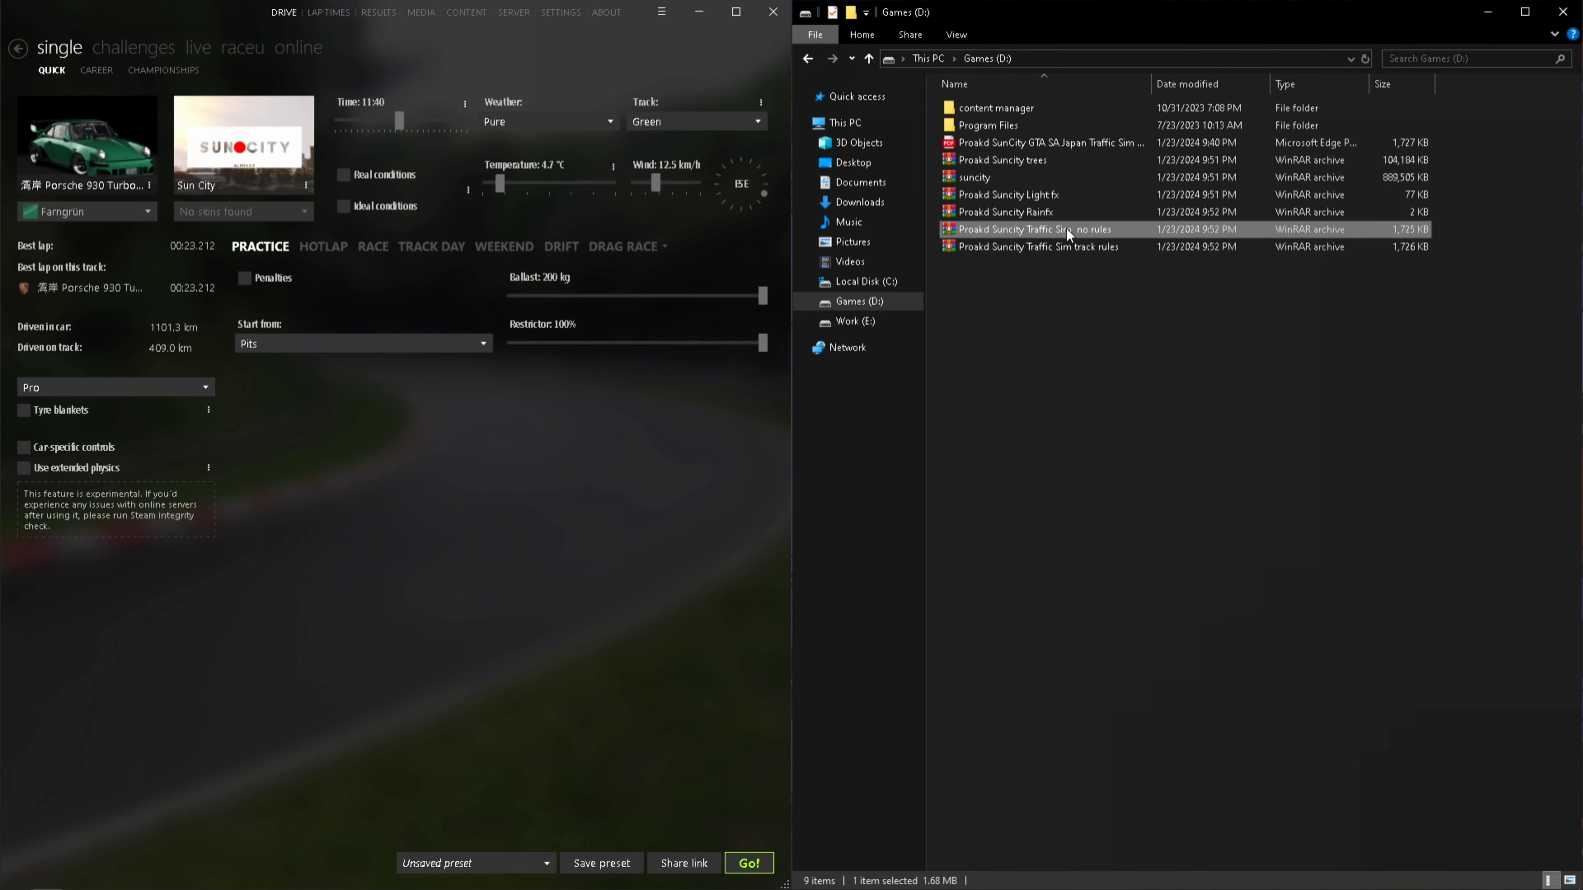
left_click(1098, 195)
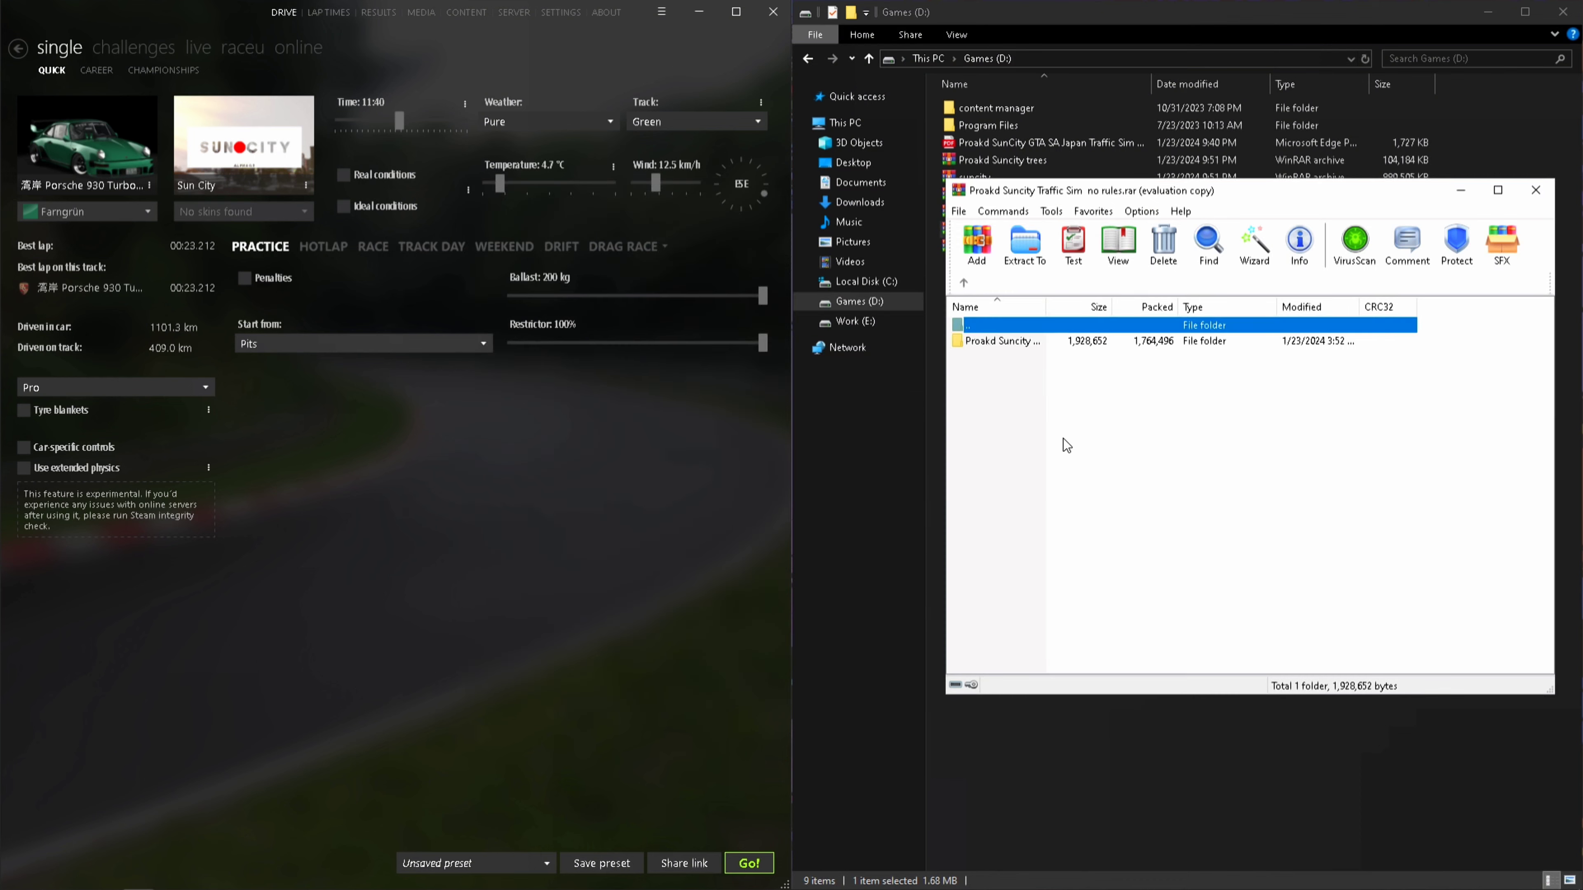
double_click(998, 342)
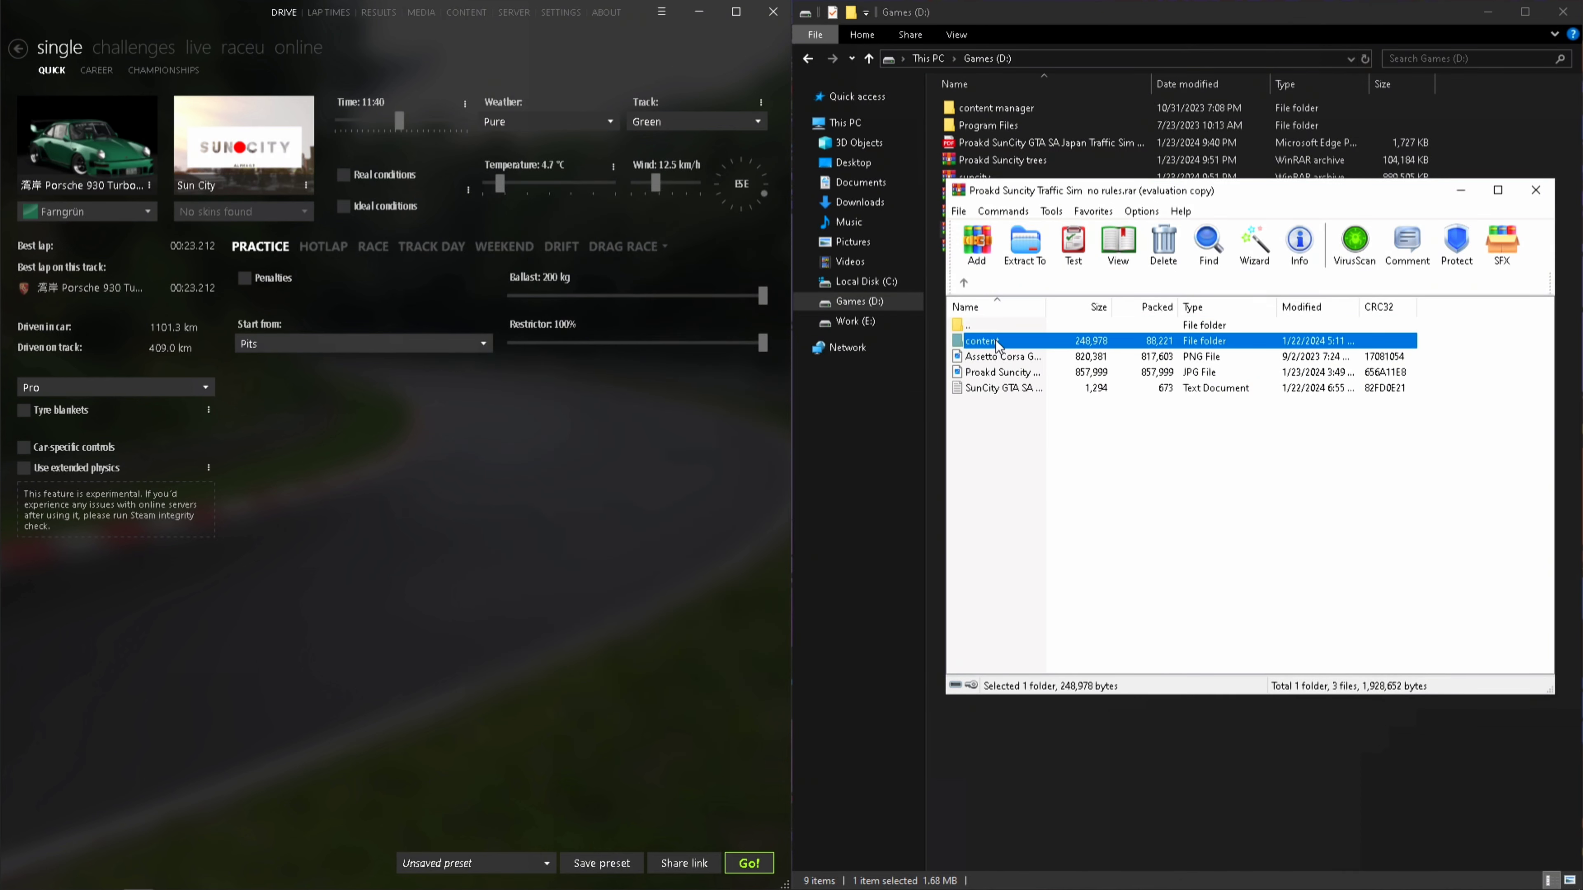
double_click(995, 340)
left_click(1008, 341)
double_click(1008, 340)
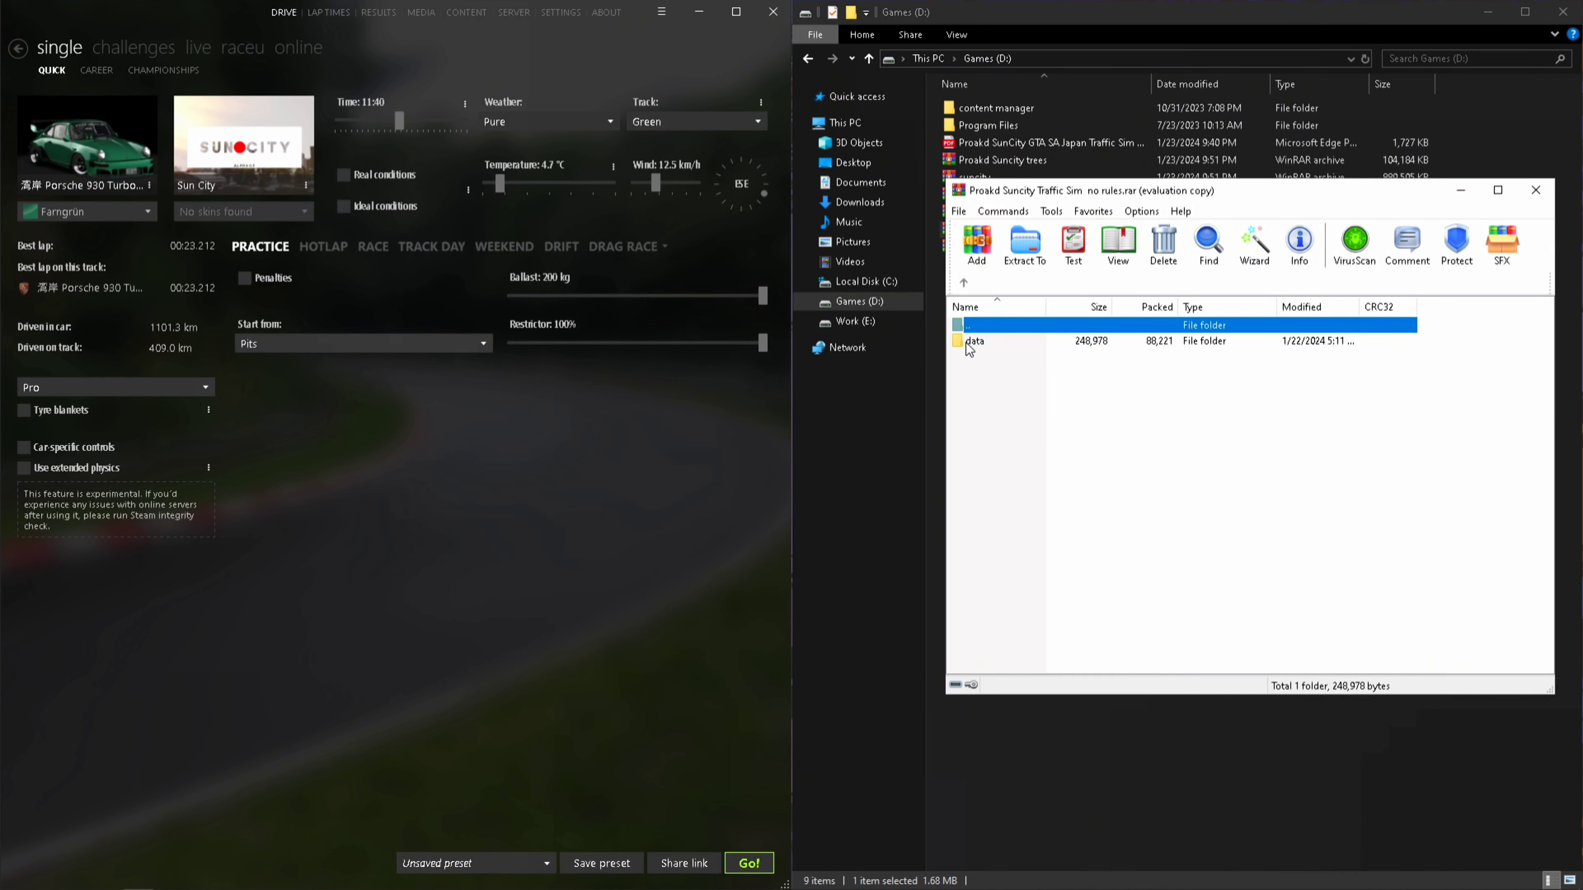
double_click(984, 343)
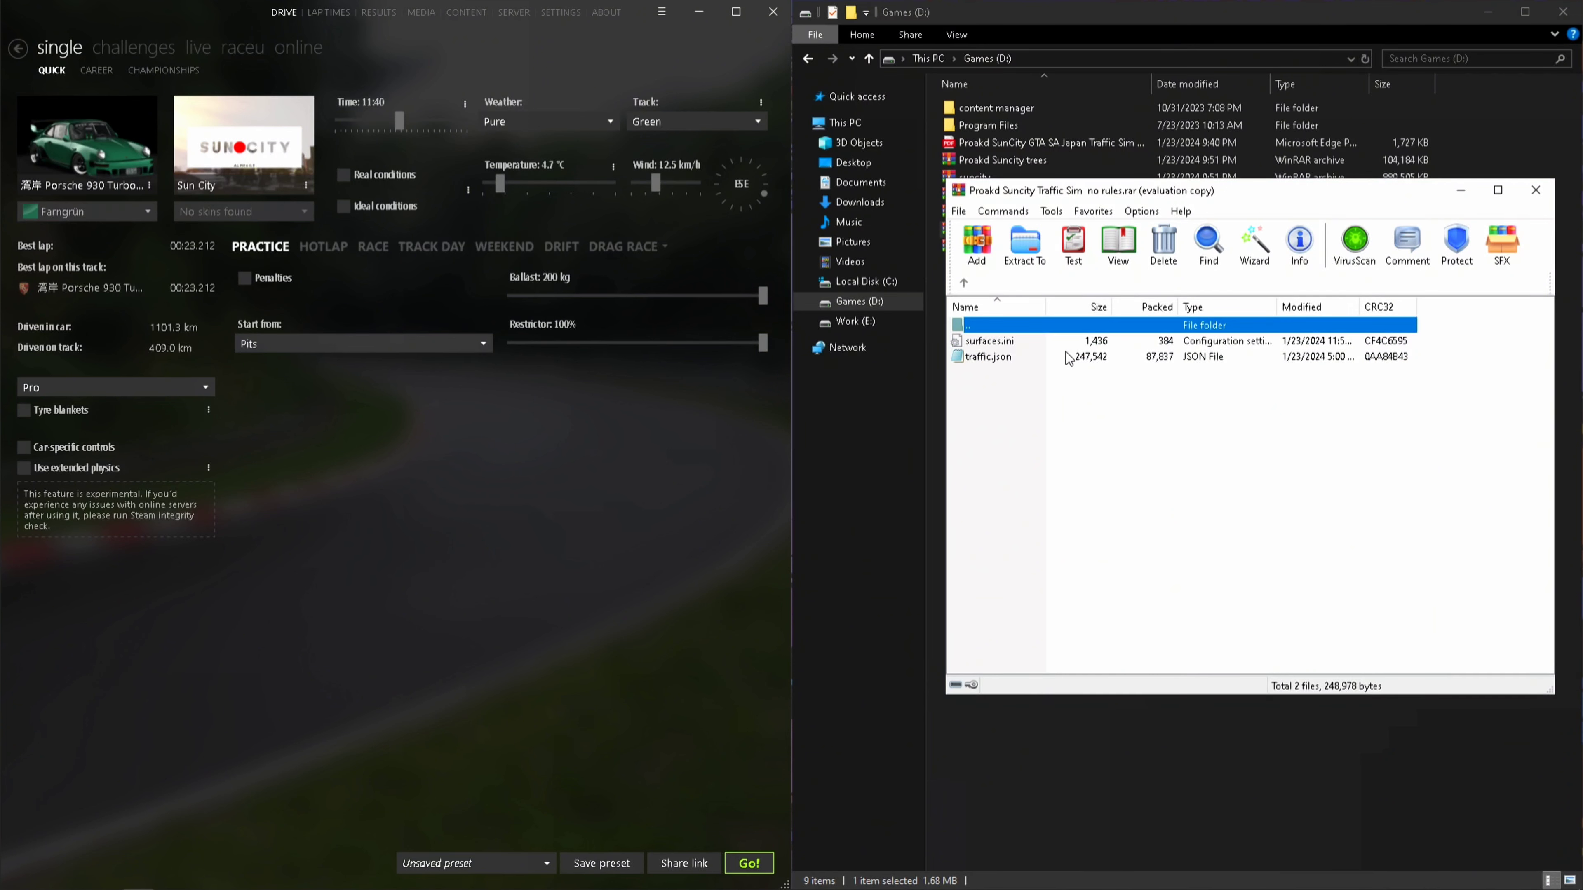
left_click(960, 285)
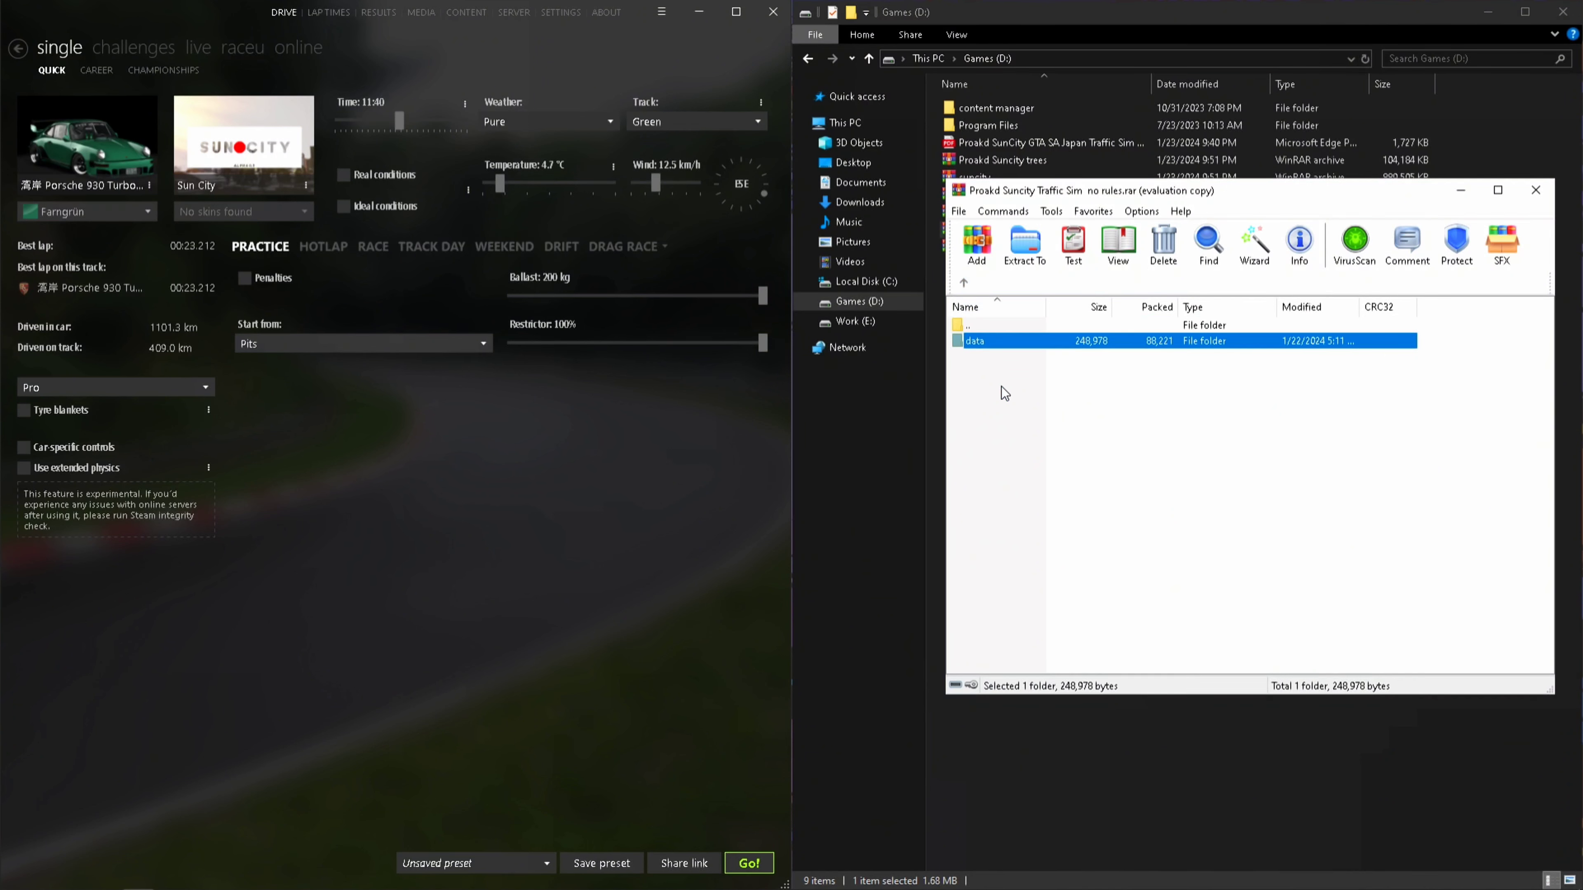
Bring up the suncity track folder and extract the data folder from the Traffic Sim no rules archive into it
mouse_move(47, 878)
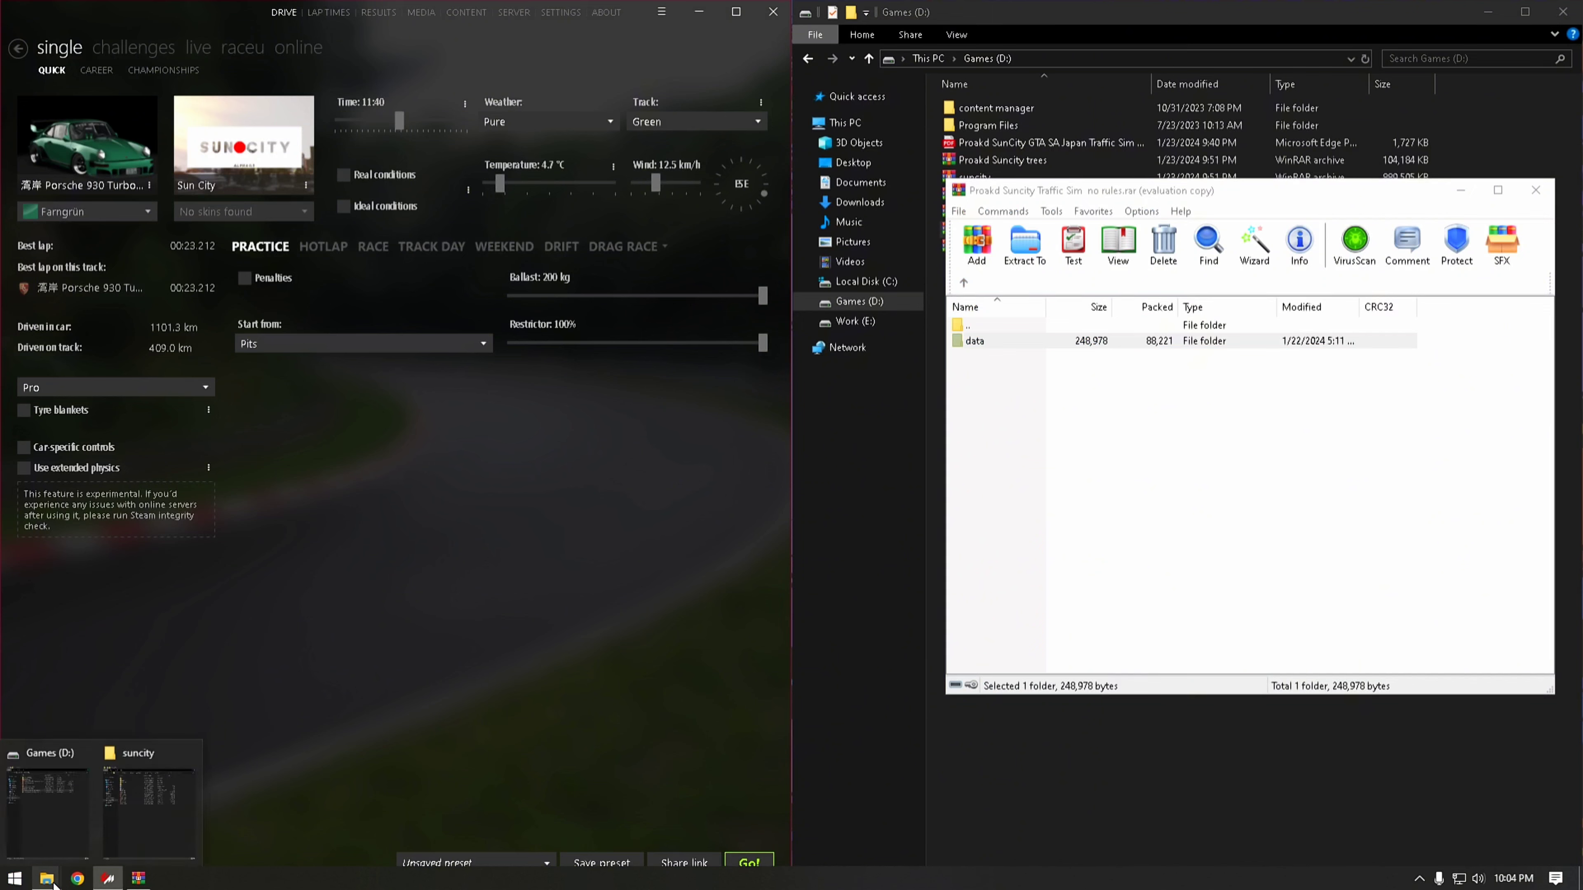
left_click(138, 754)
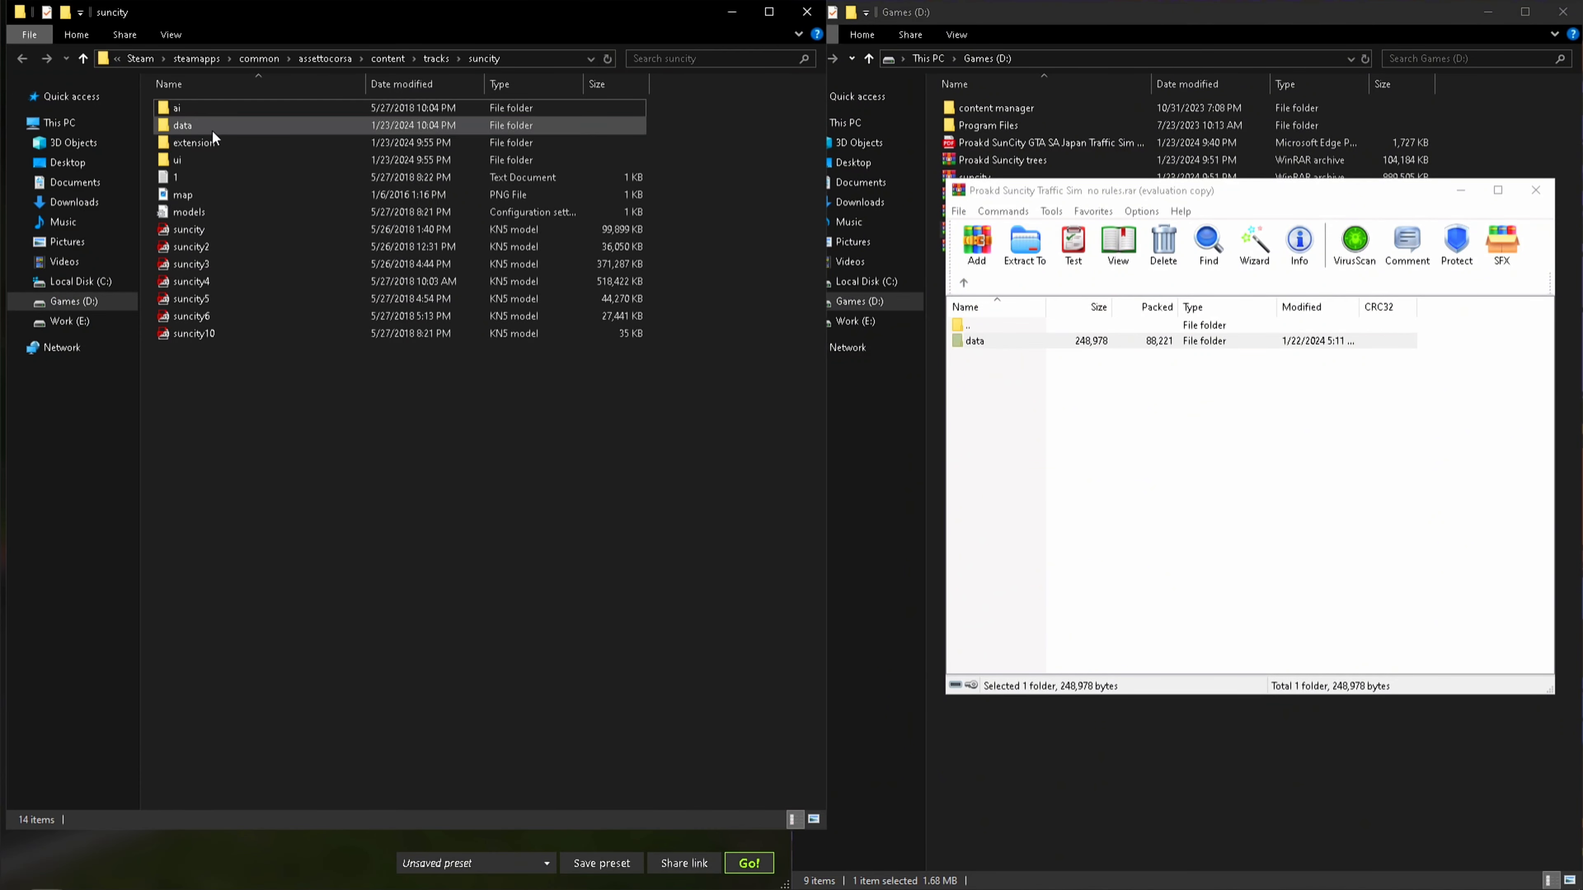
left_click(1101, 516)
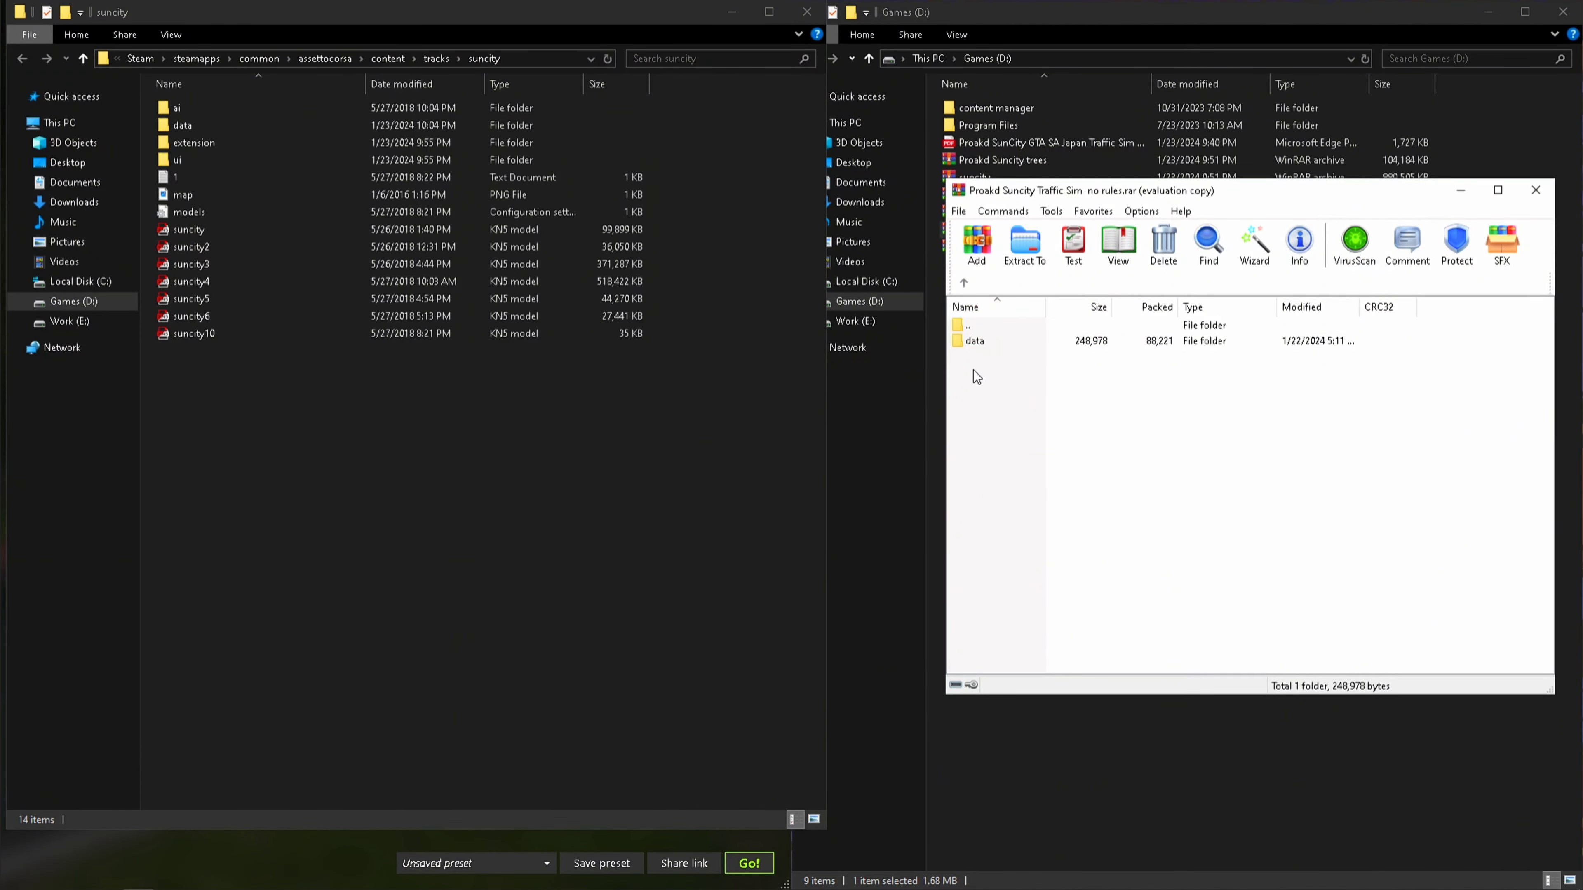
left_click_drag(989, 345, 554, 648)
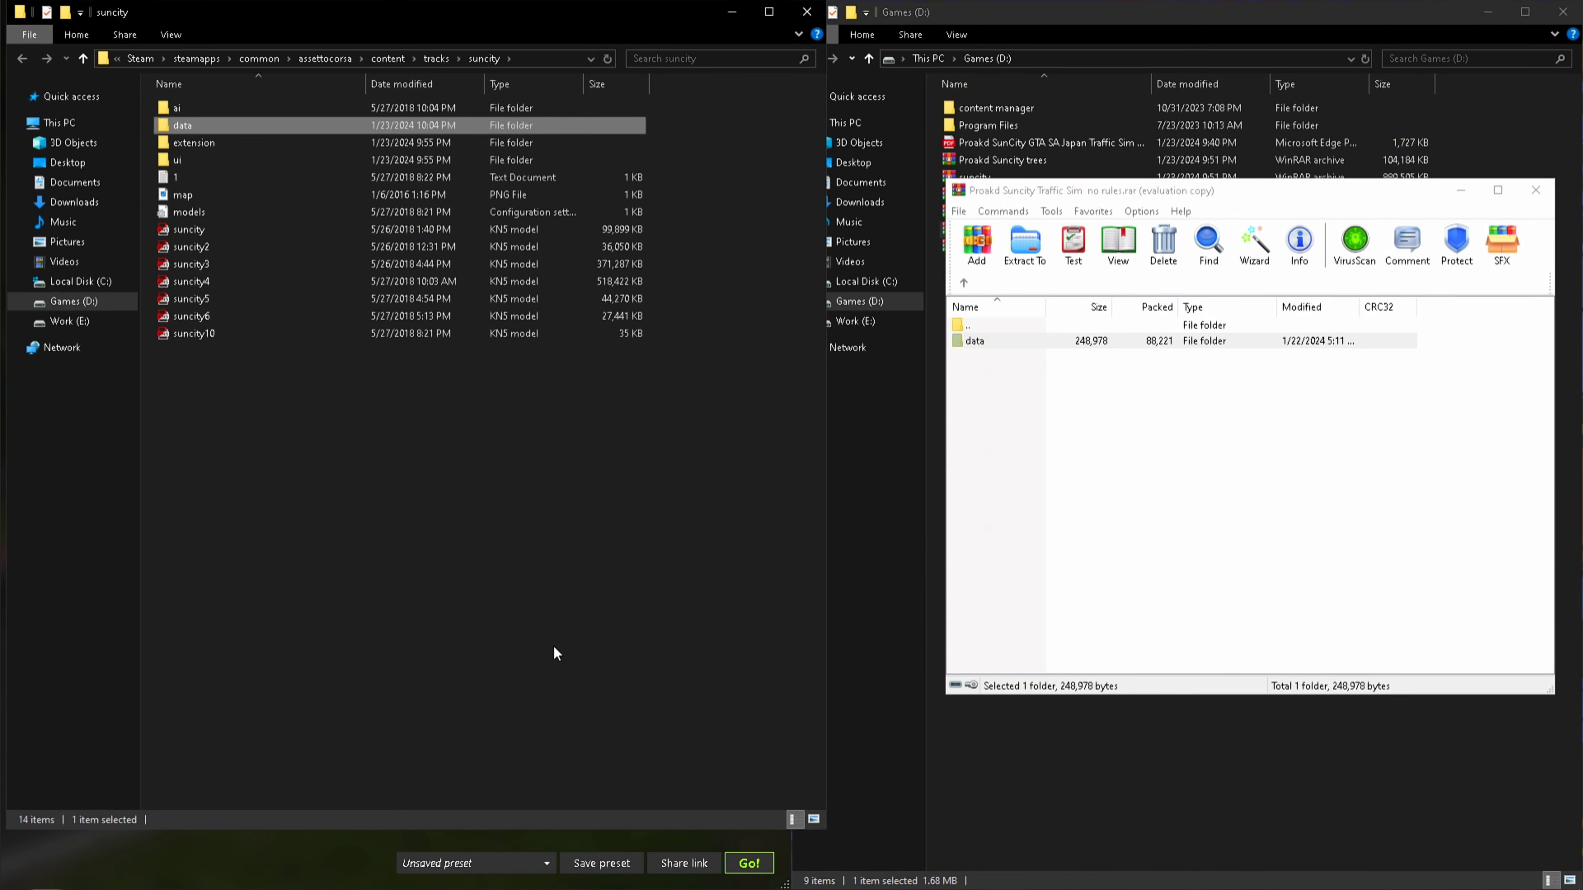